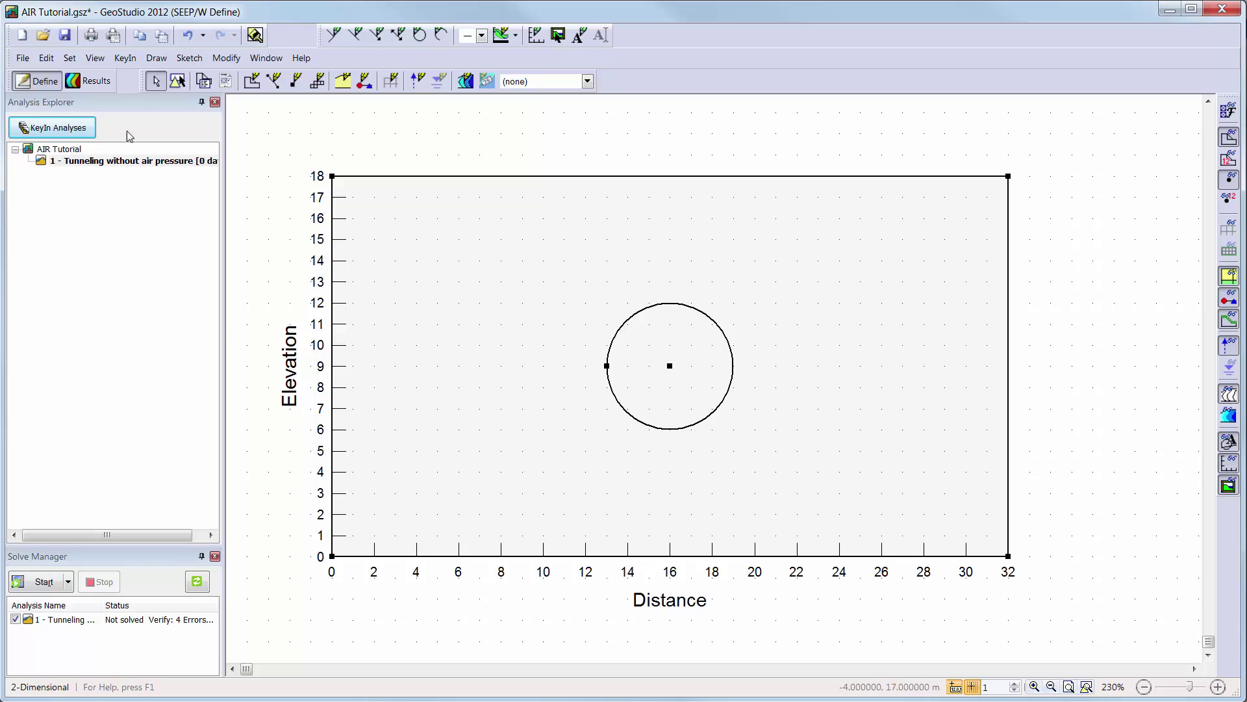
Add a new material named Silty Clay using the Saturated / Unsaturated material model
click(123, 59)
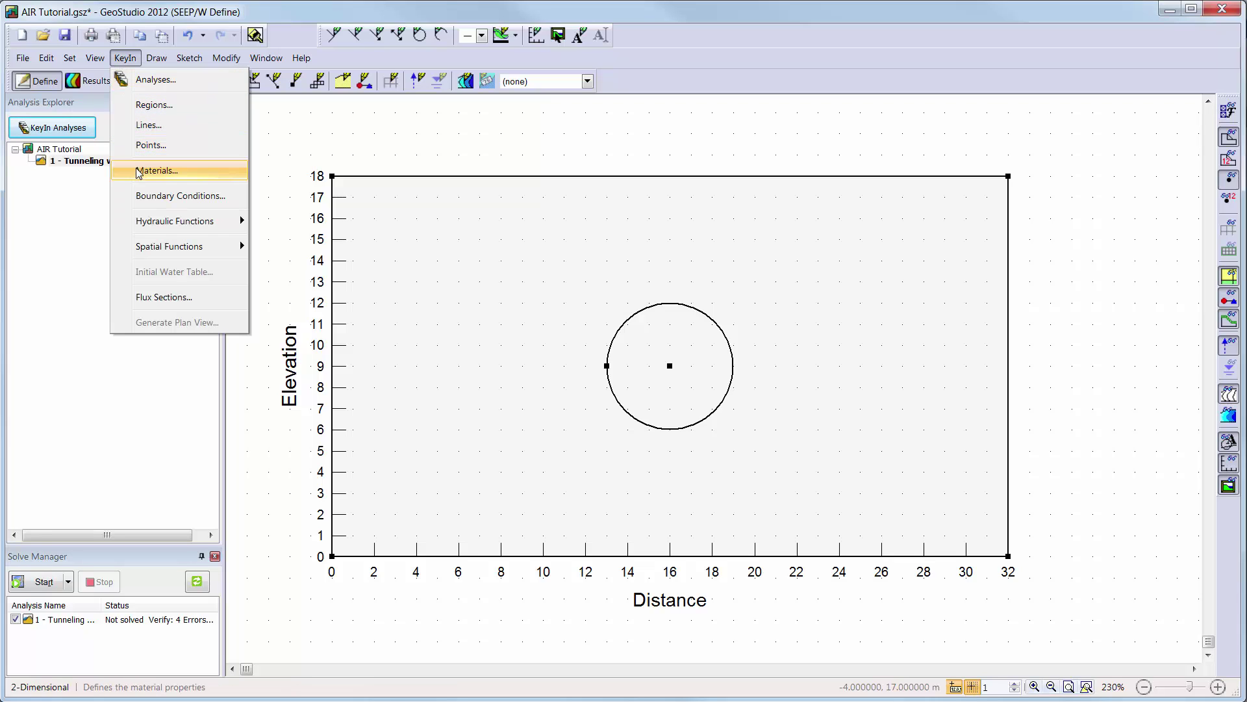
click(139, 172)
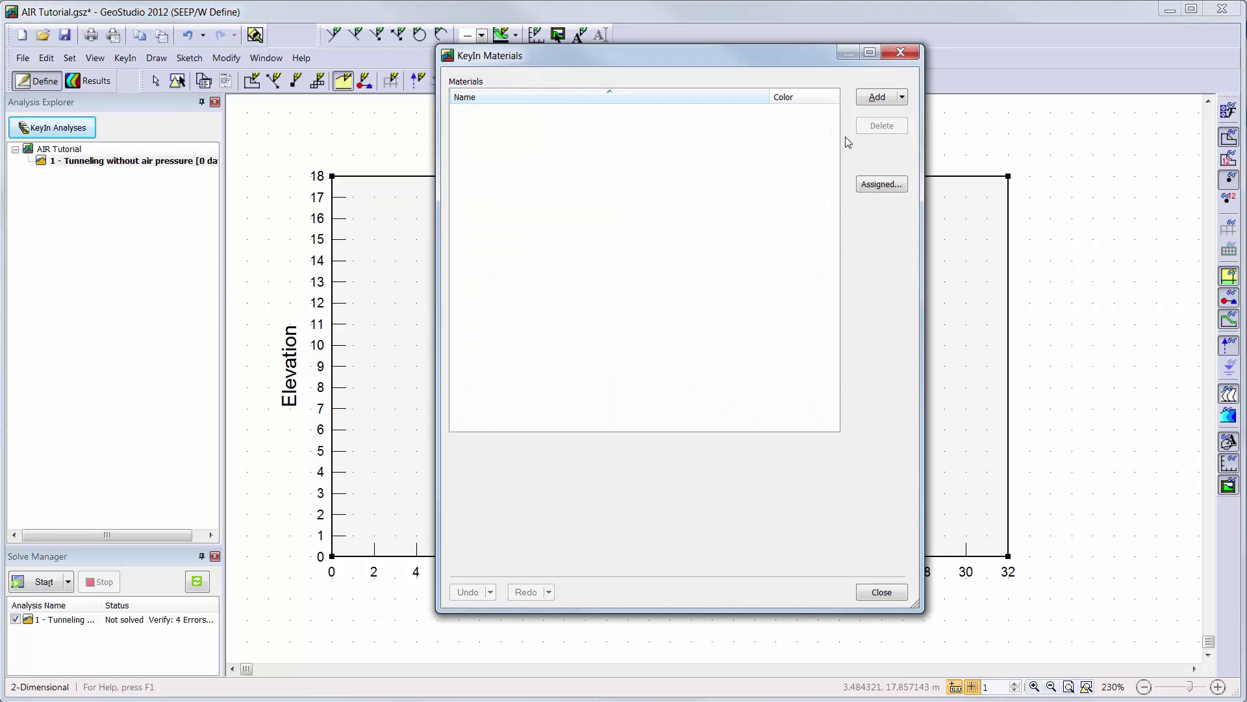
click(889, 101)
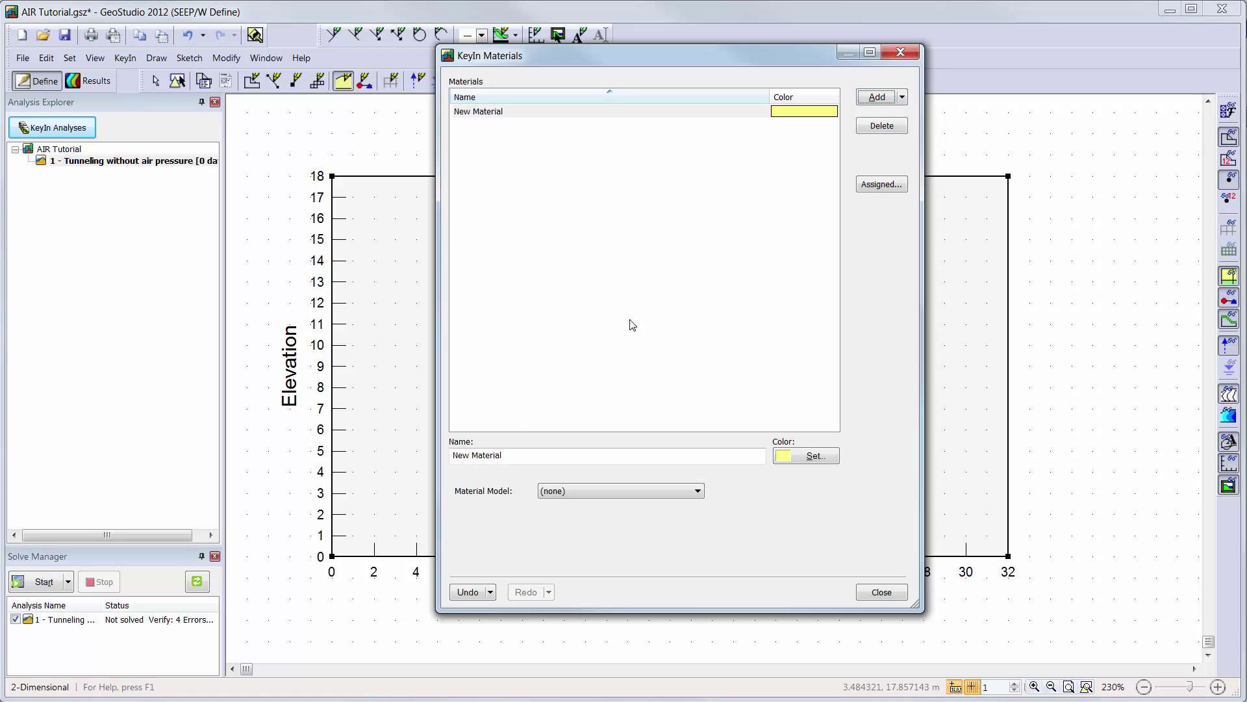
click(553, 452)
text(Silty Clay)
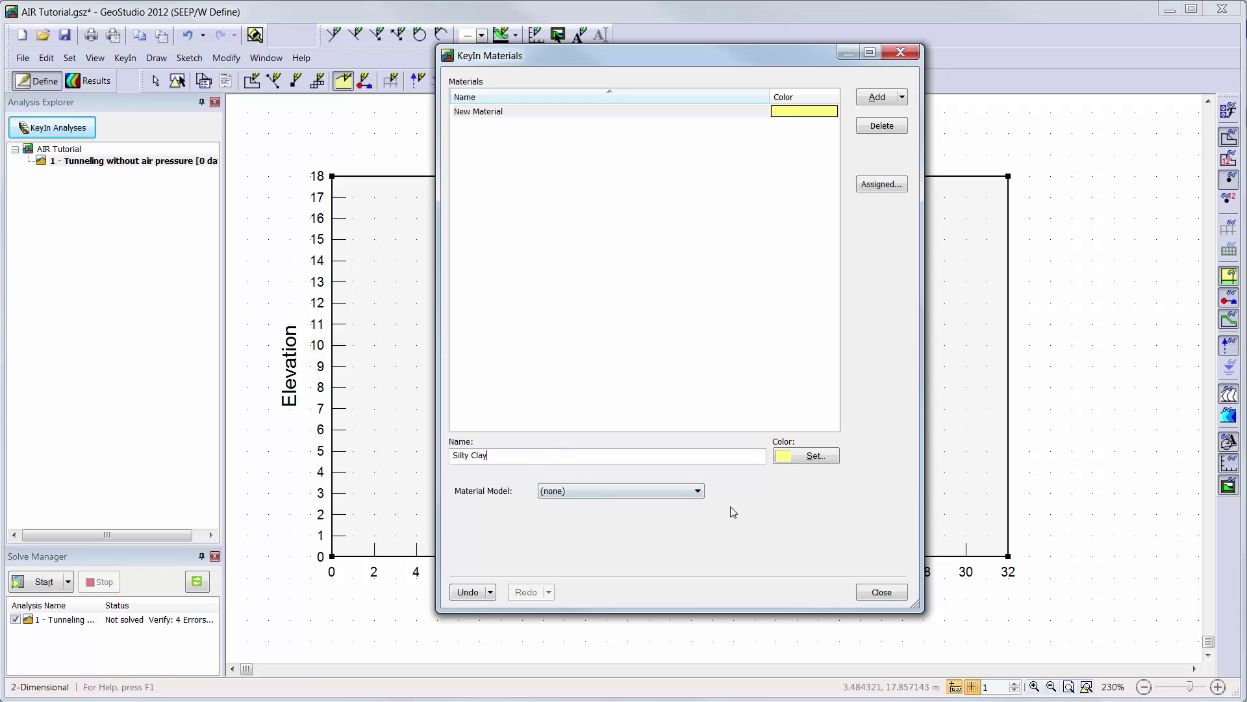
click(689, 492)
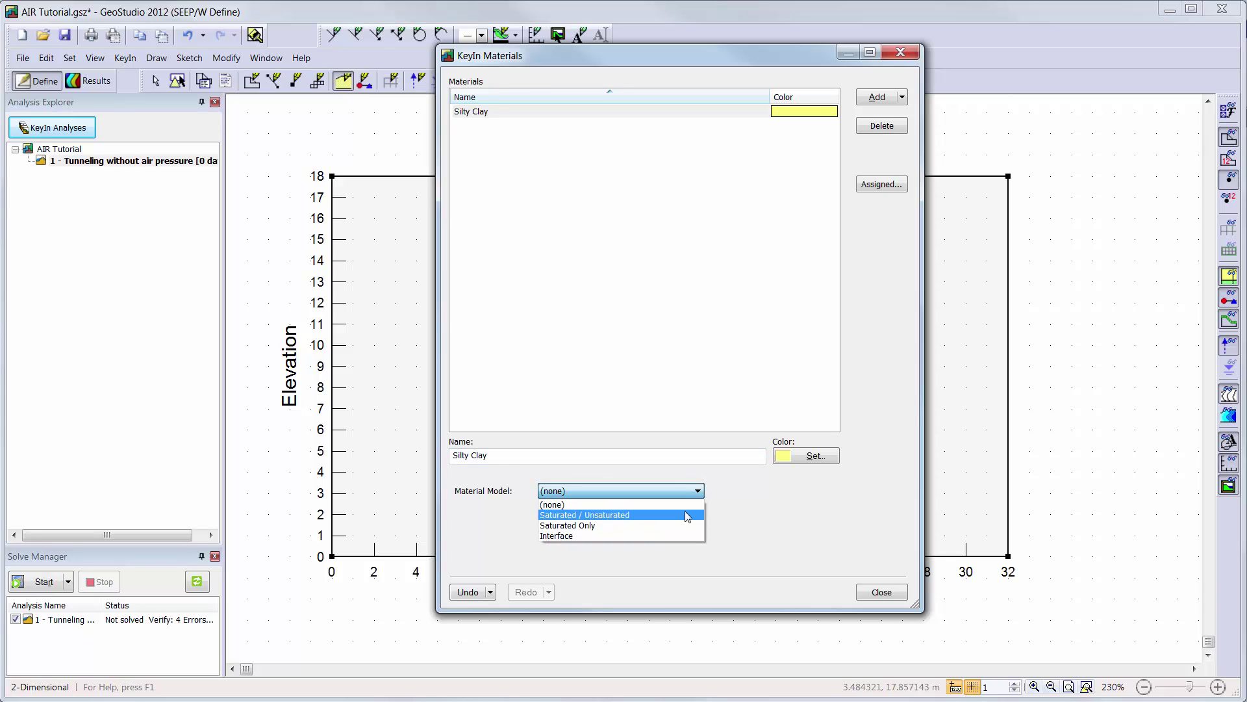
click(688, 515)
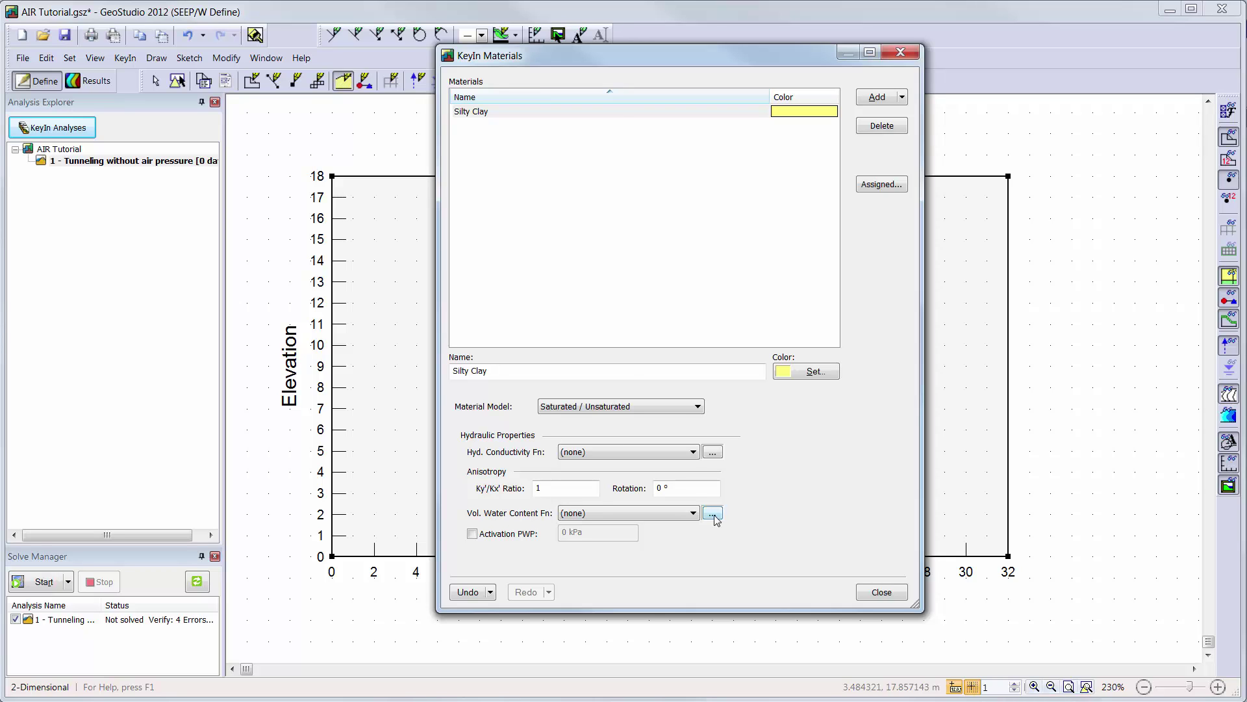
Create a Vol WC Data Point function, Silty Clay VWC, estimated from saturated content 0.47 and the Silty Clay sample
click(713, 513)
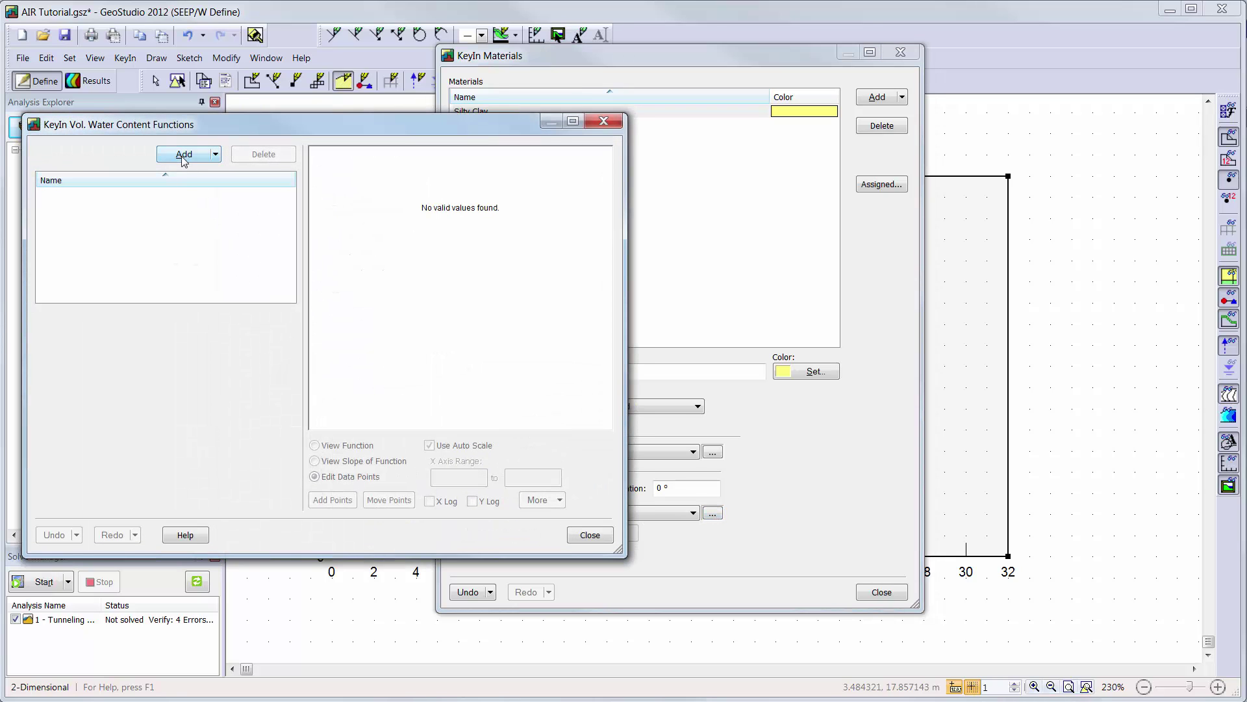
click(183, 156)
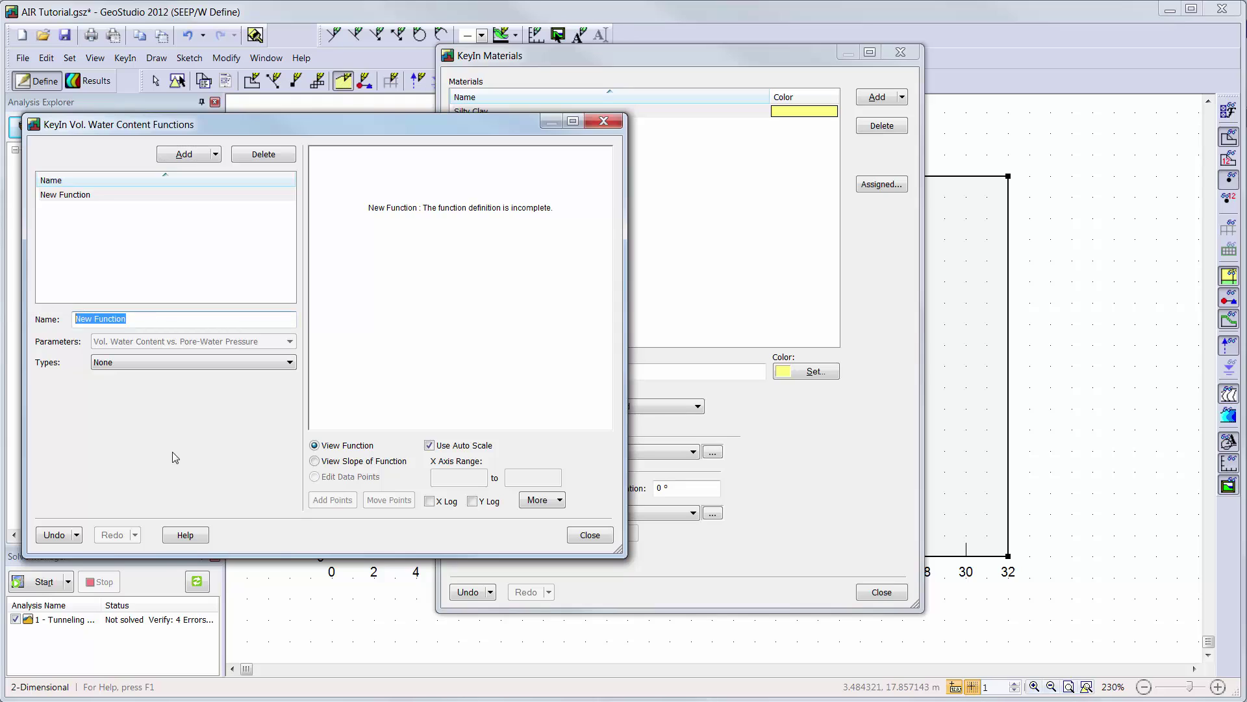
text(Silty Clay VWC)
click(233, 362)
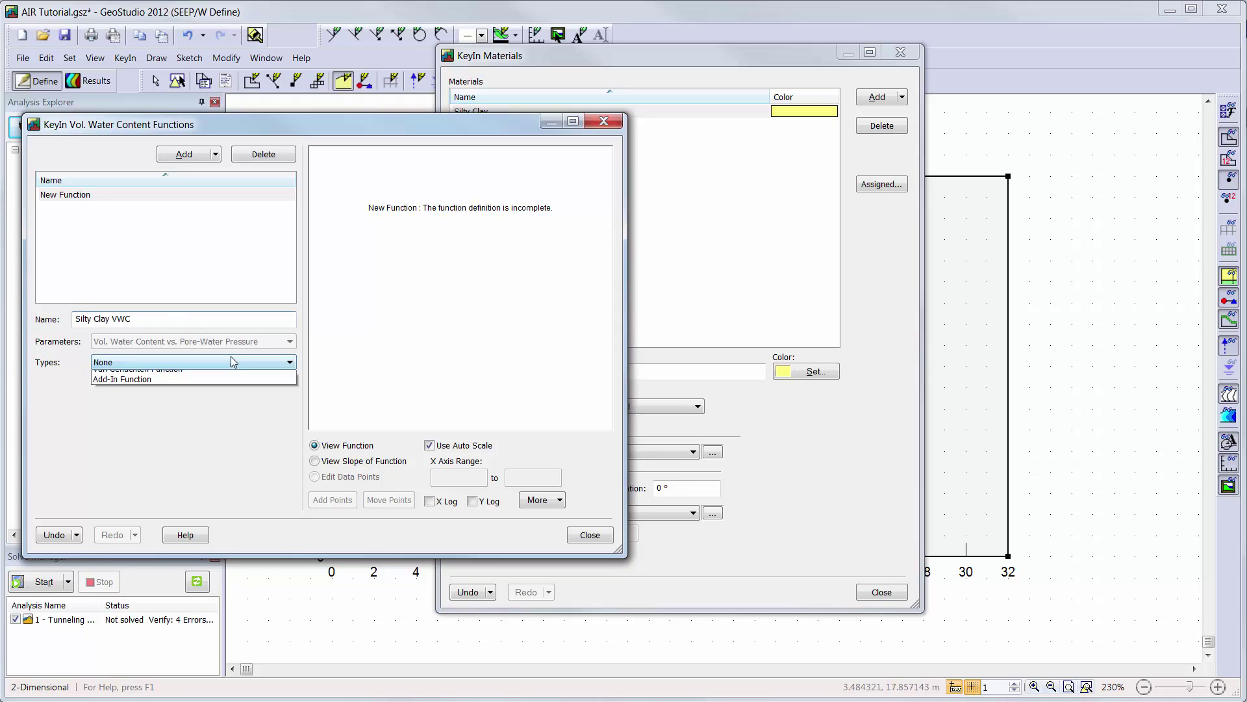
click(221, 380)
click(267, 335)
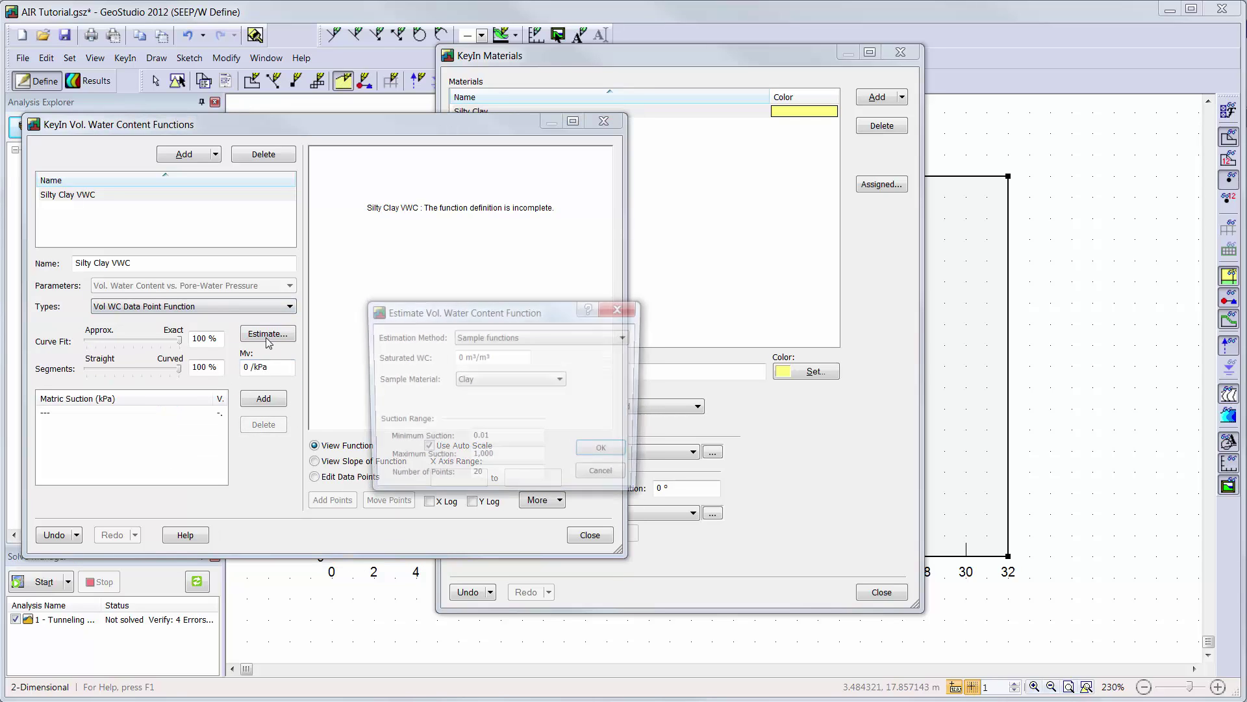
drag(494, 357, 413, 354)
text(0.)
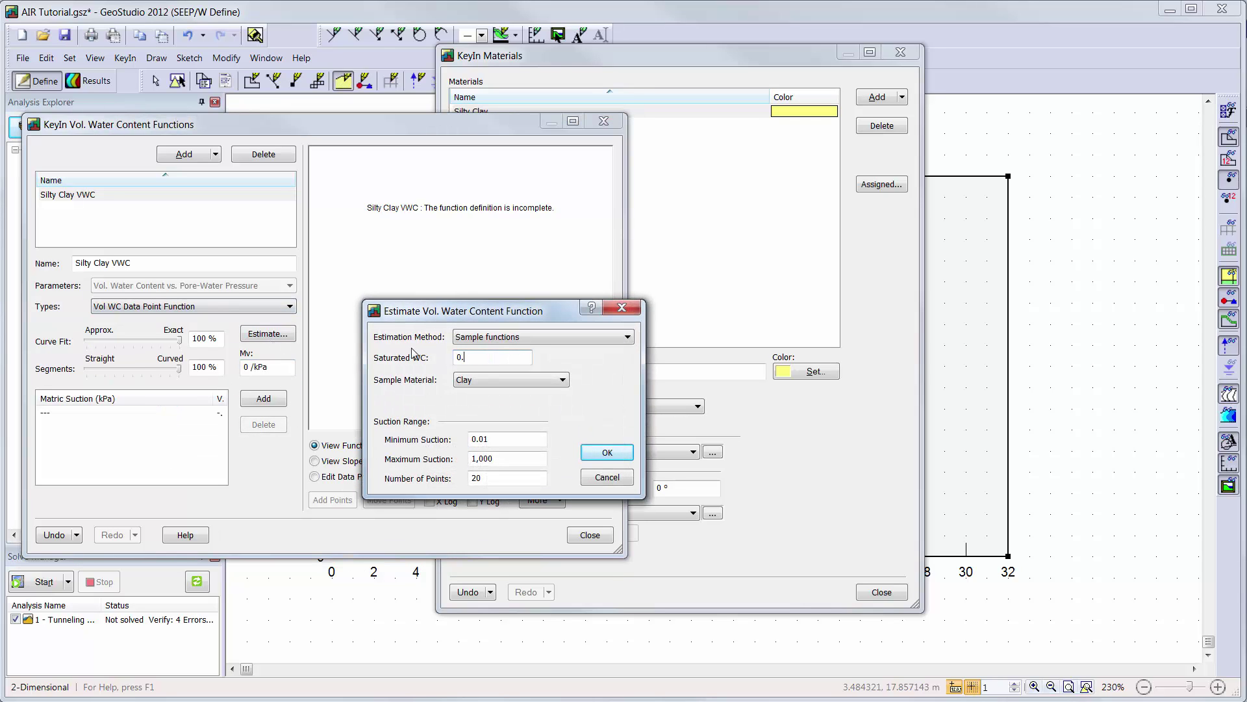
text(47)
click(553, 380)
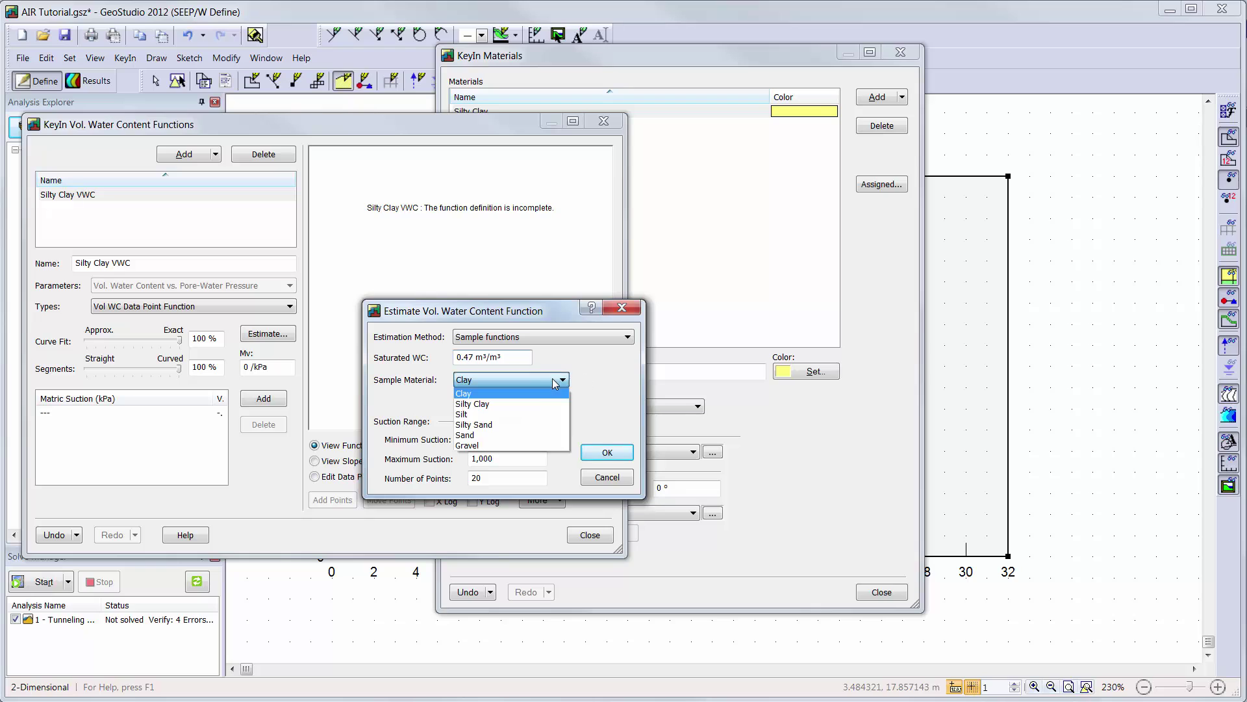
click(551, 404)
click(612, 451)
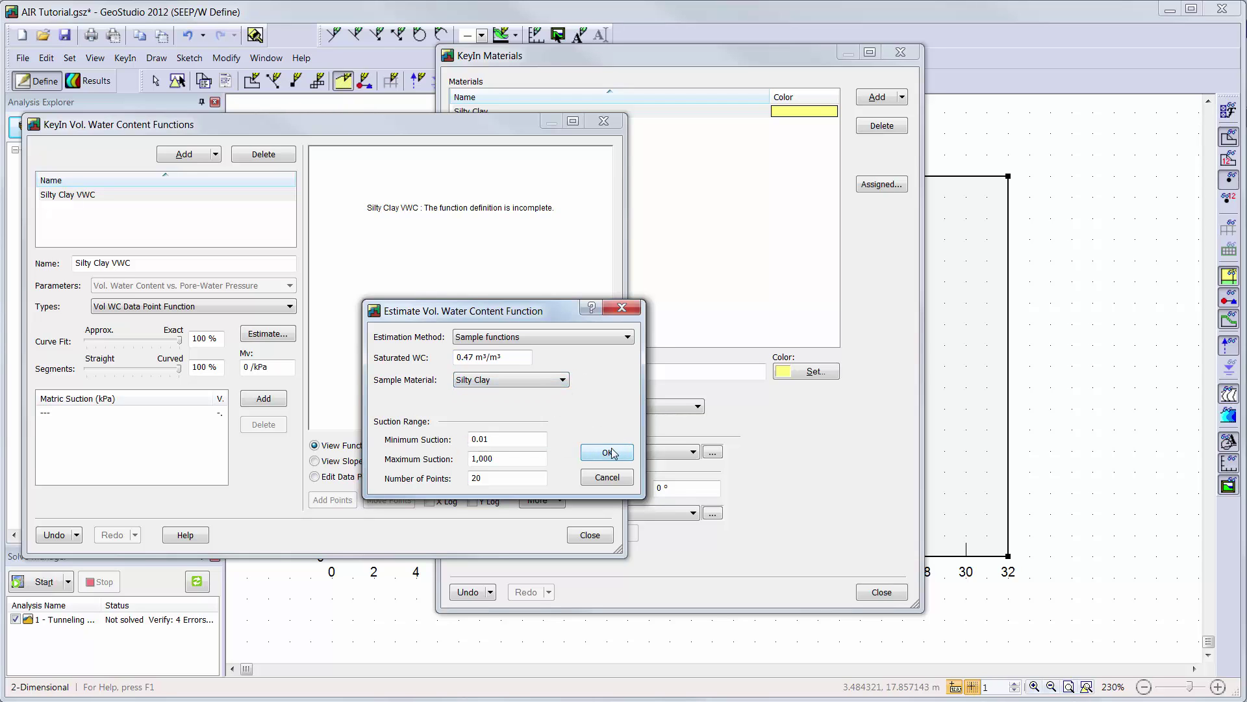
Set Mv to 0.0001 /kPa and assign Silty Clay VWC to the Silty Clay material
click(341, 481)
click(272, 369)
text(1e-4)
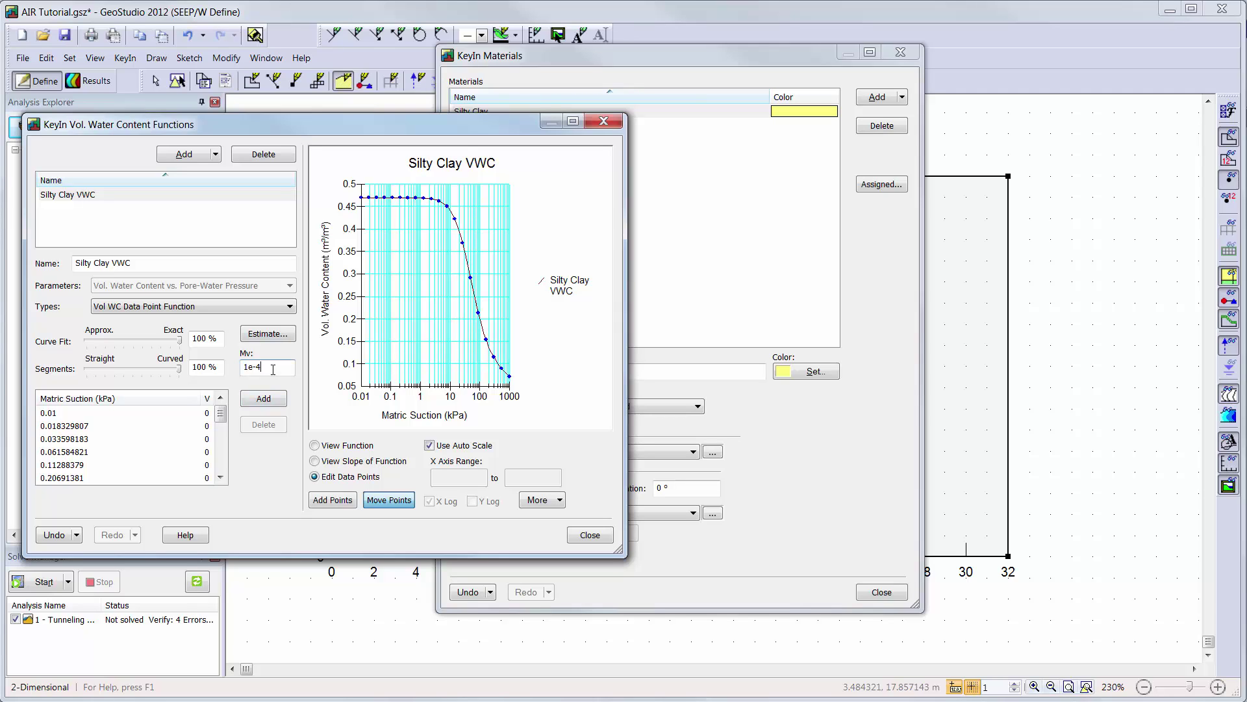
key(Tab)
click(590, 535)
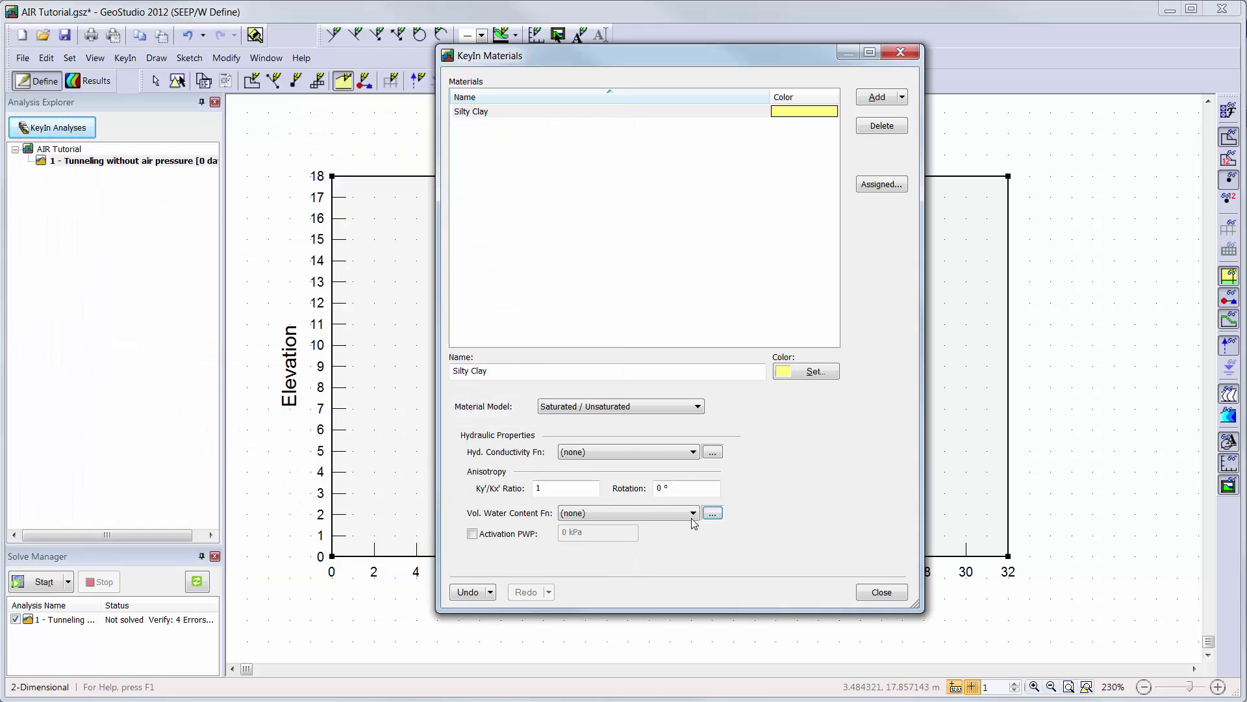
click(693, 513)
click(693, 537)
Add a Hyd K Data Point function named Silty Clay K Function
click(713, 452)
click(177, 156)
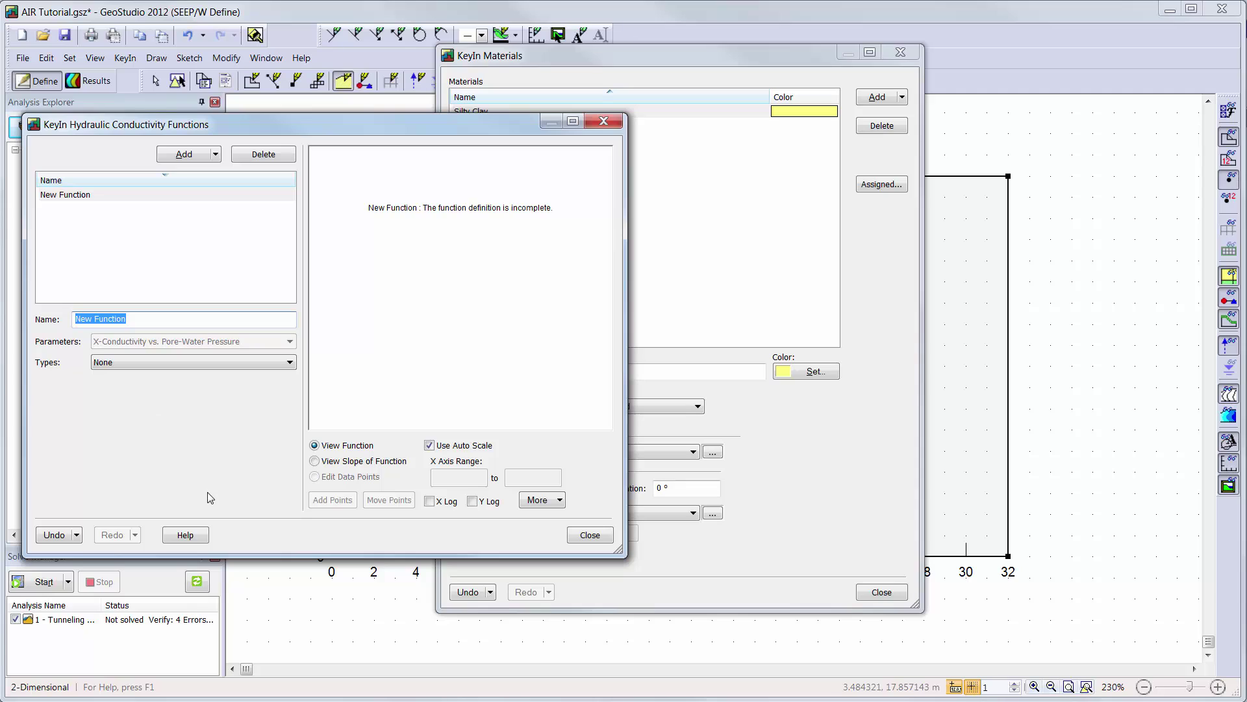
text(Silty Clay K Function)
click(287, 362)
click(277, 384)
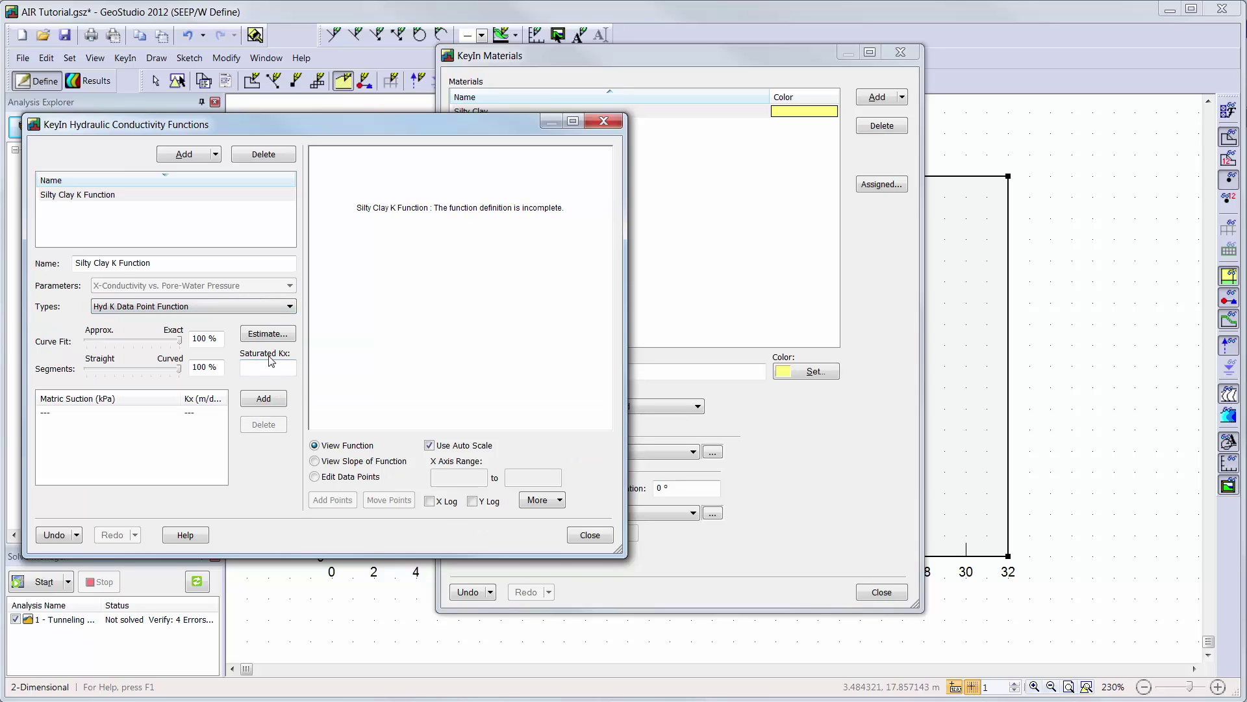
Estimate it from Silty Clay VWC with saturated Kx 0.01 m/days and residual water content 0.05
click(267, 333)
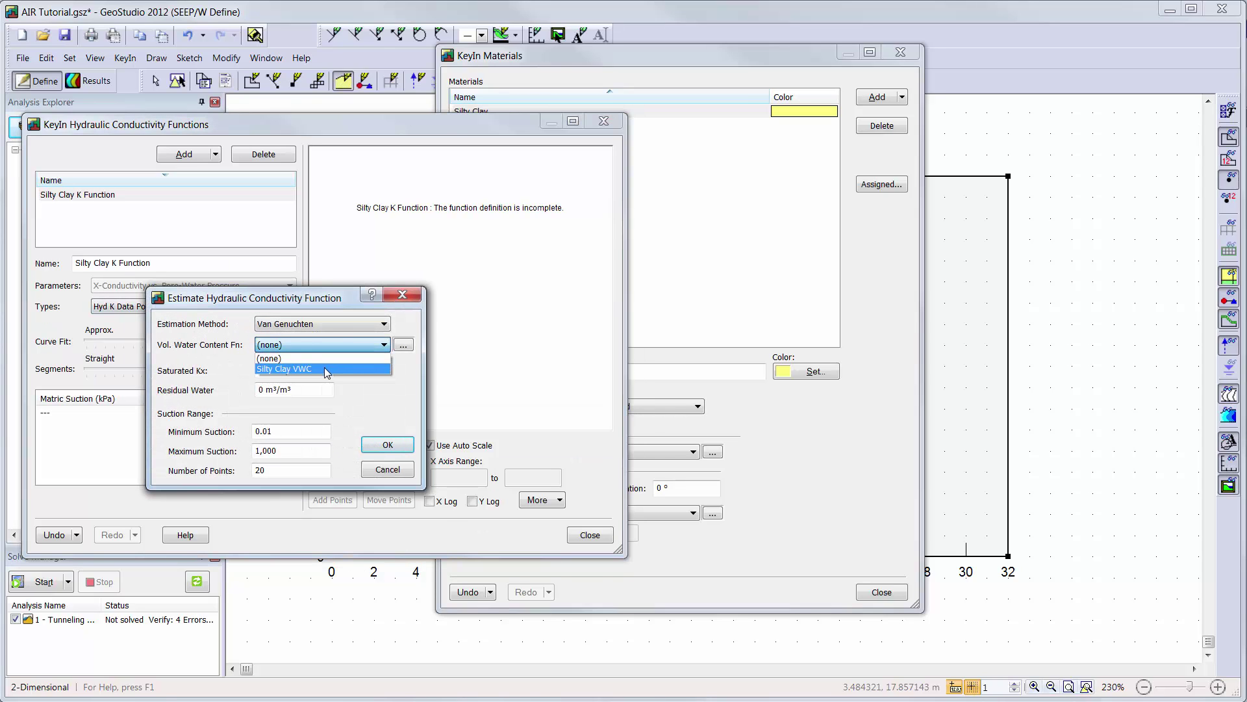
click(329, 367)
click(292, 370)
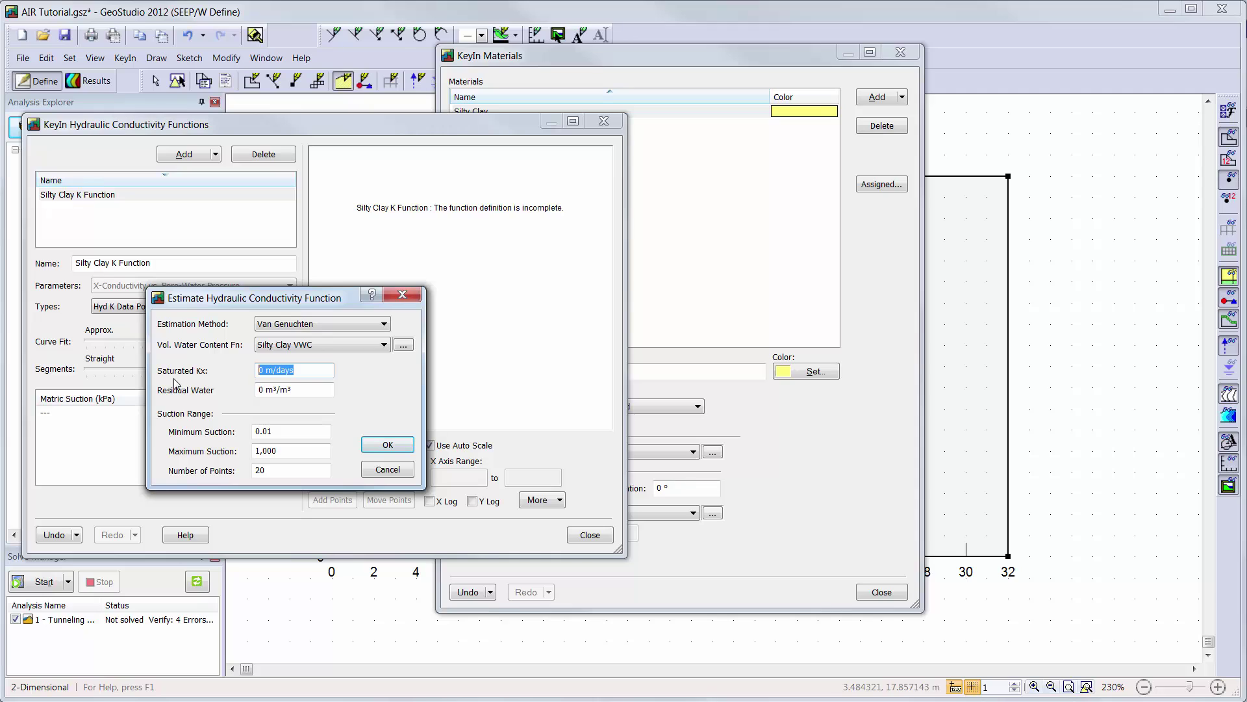
text(0.01)
key(Tab)
text(0.)
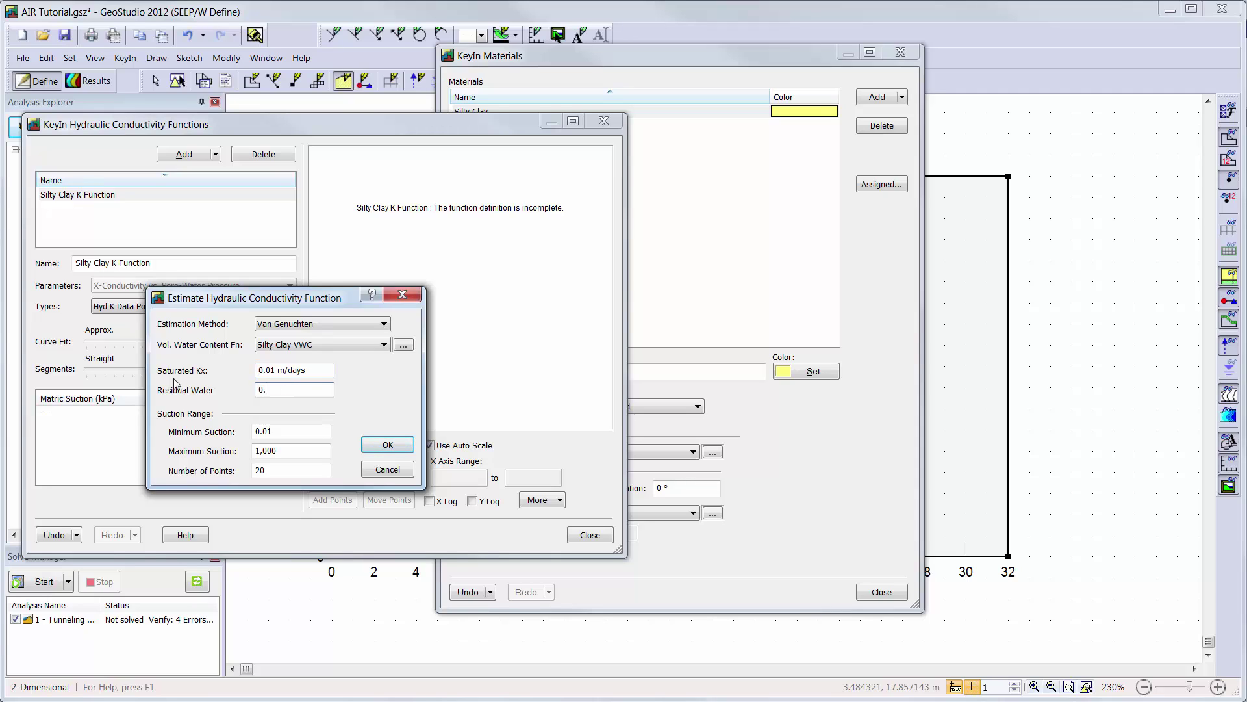
text(05)
key(Tab)
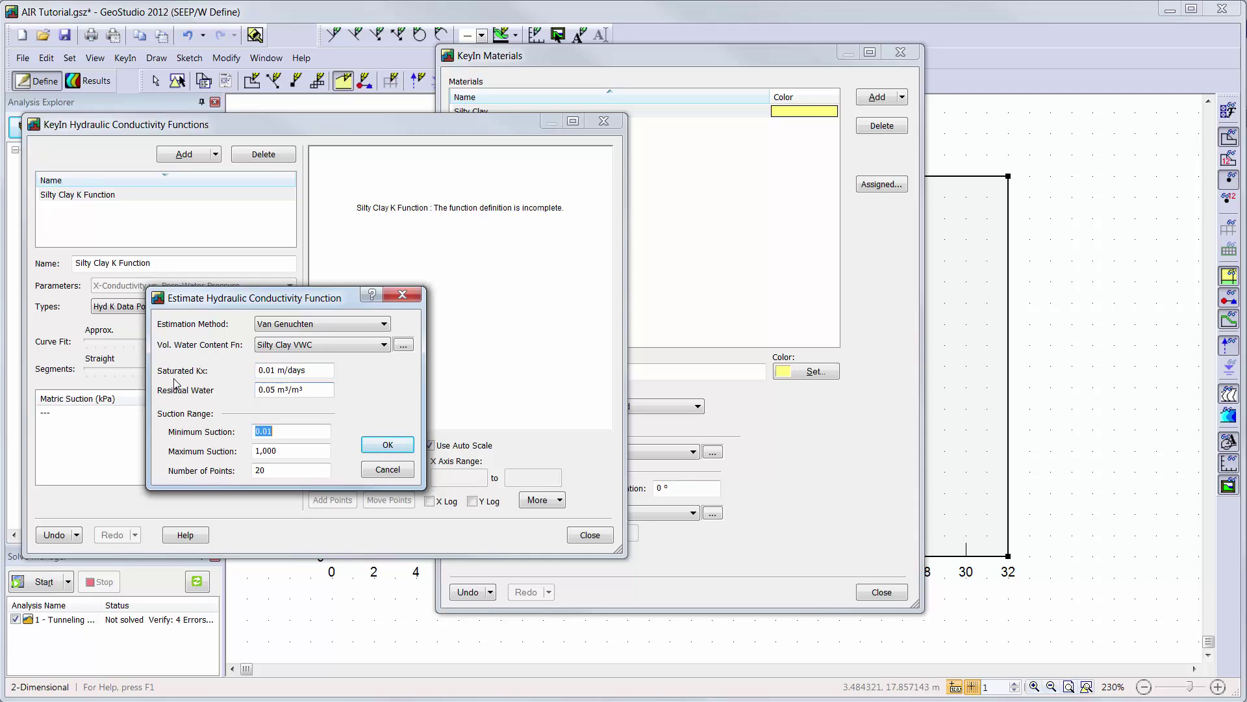
click(387, 446)
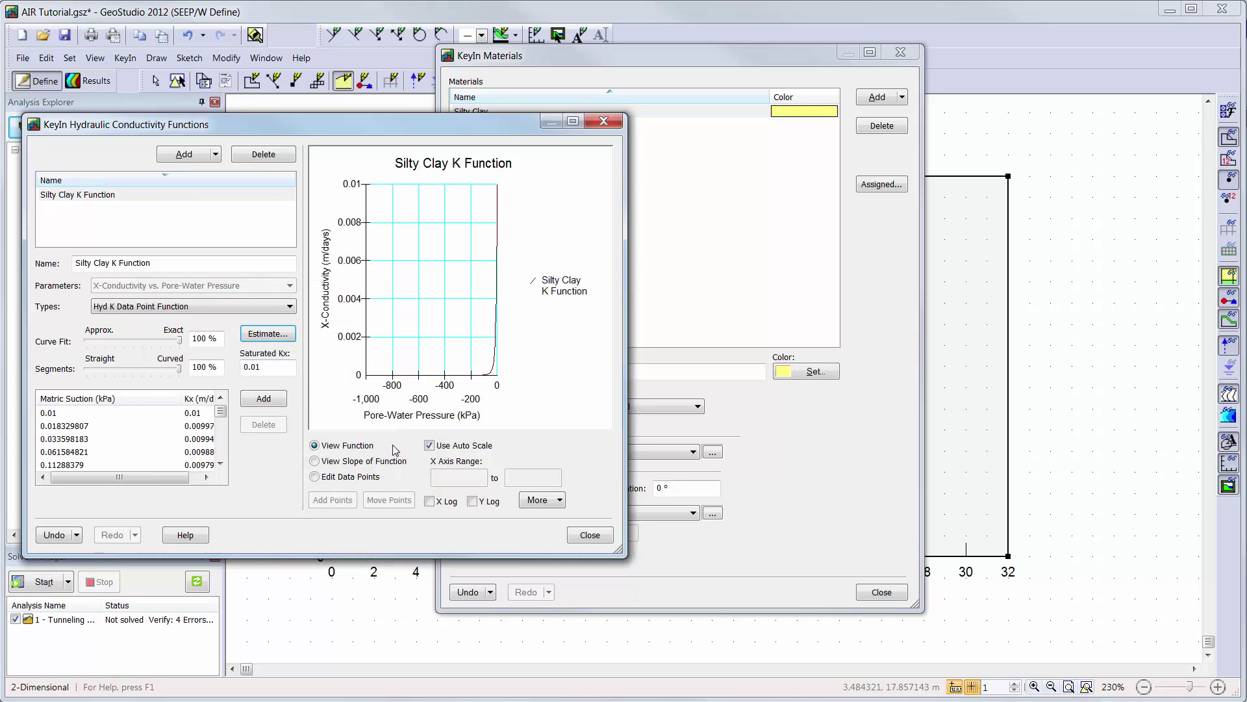
click(315, 478)
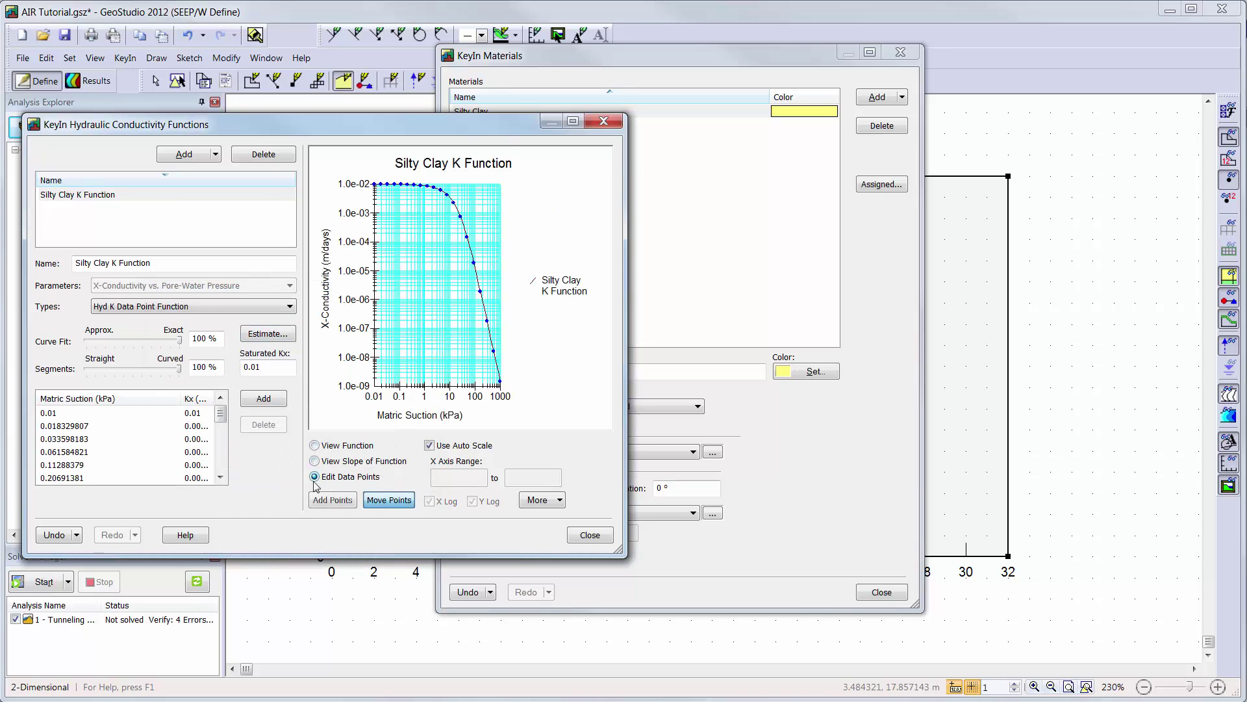
click(583, 534)
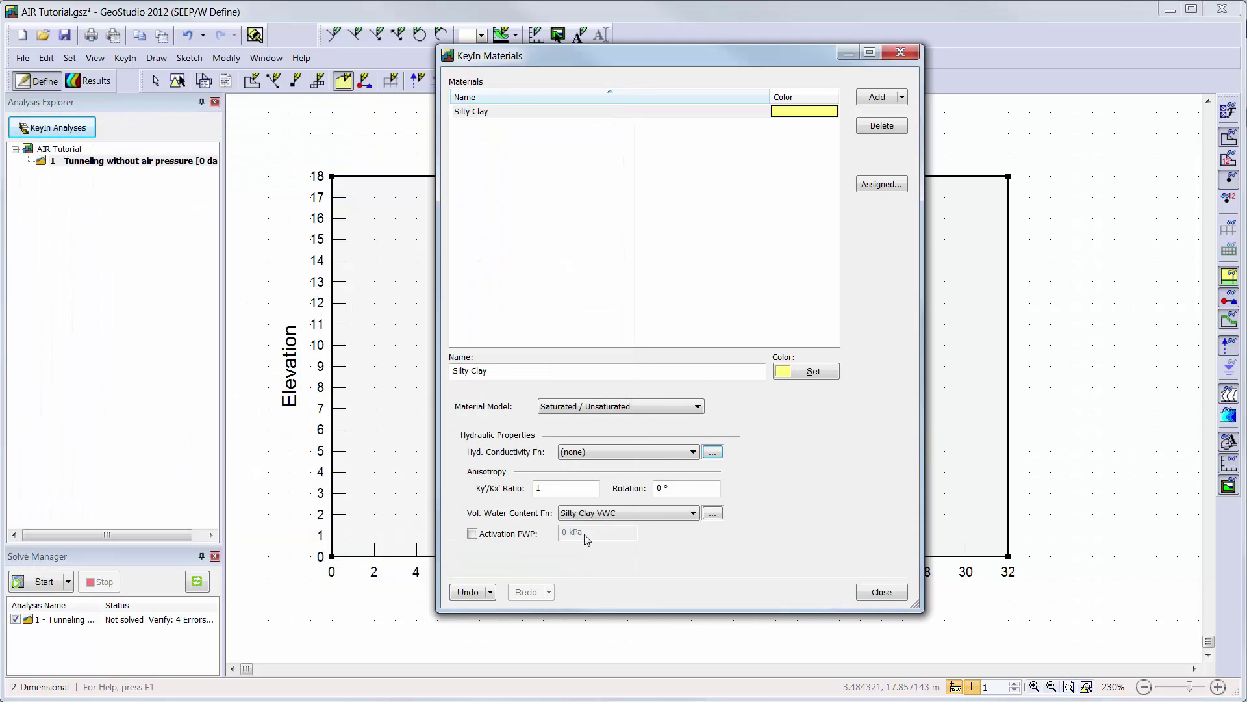
Set Silty Clay's hydraulic conductivity function to Silty Clay K Function
click(653, 453)
click(657, 476)
click(881, 592)
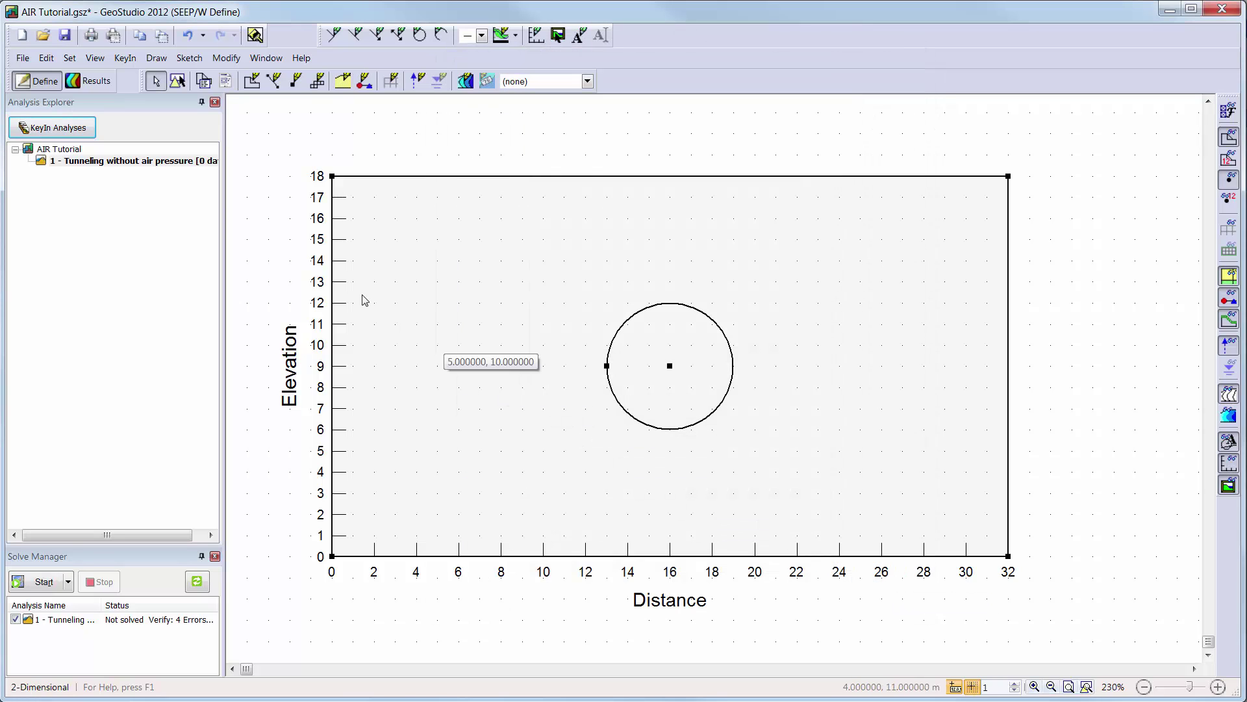
Fill the ground region outside the tunnel circle with Silty Clay
click(343, 81)
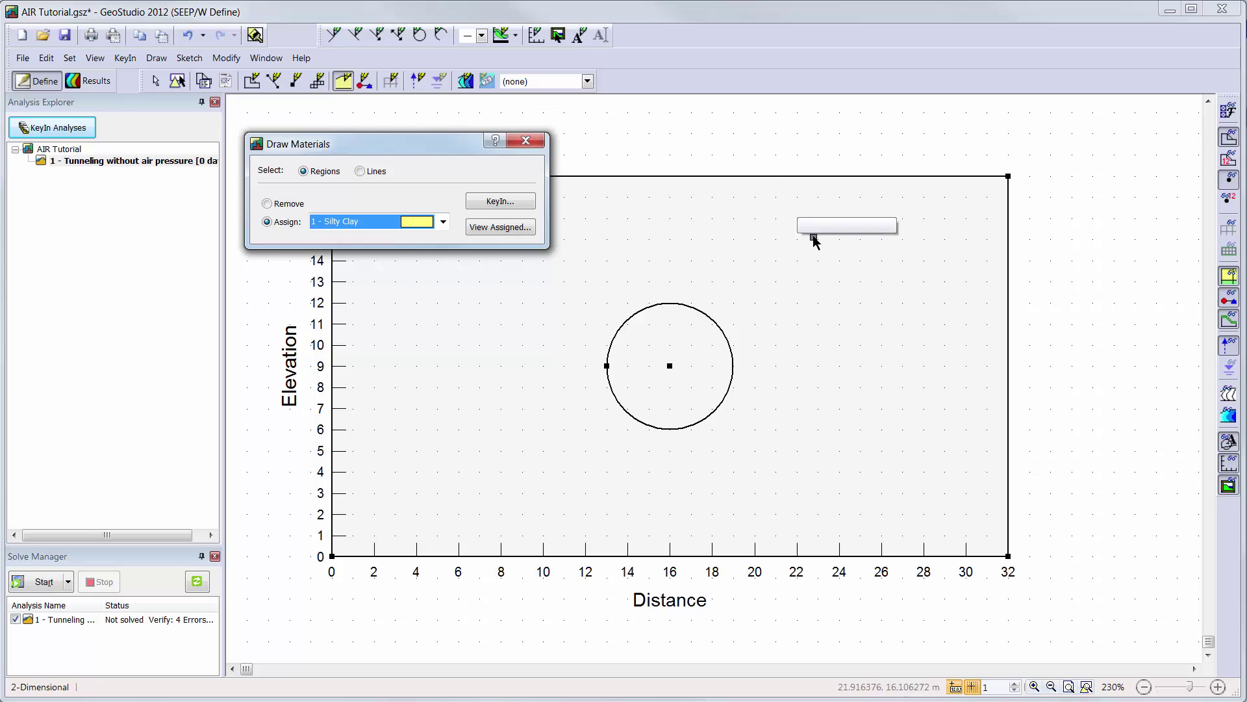
click(845, 281)
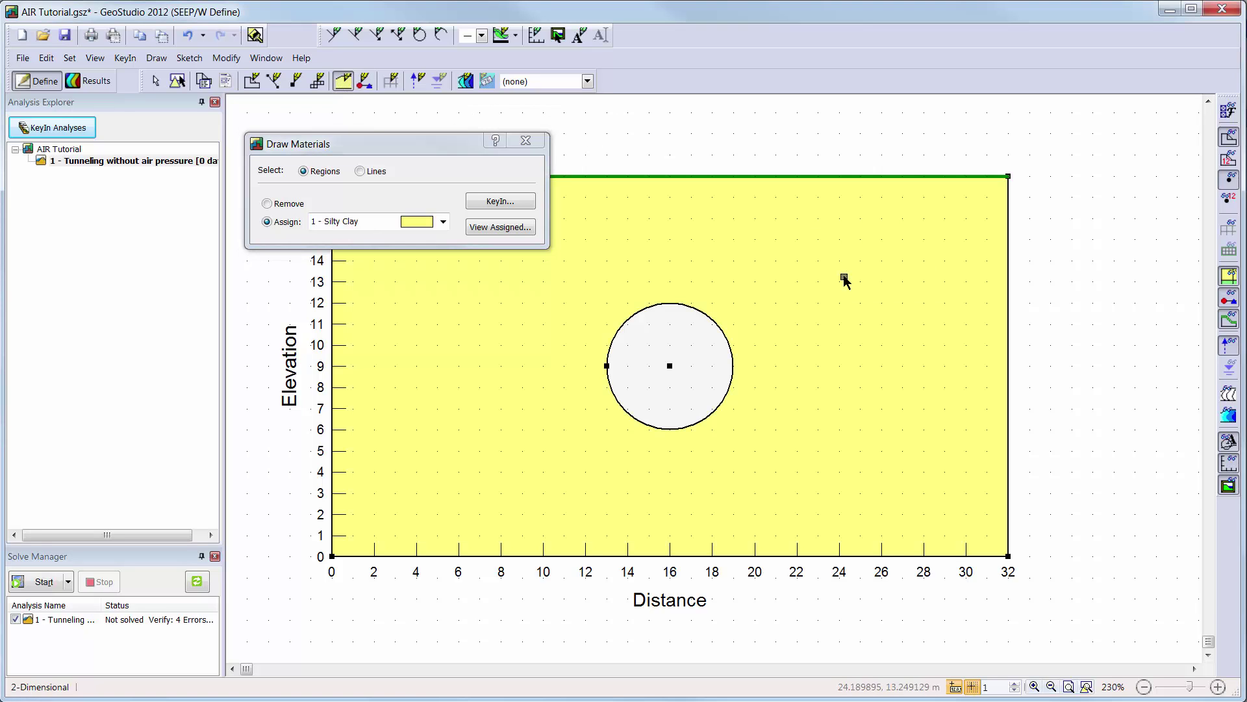
click(526, 142)
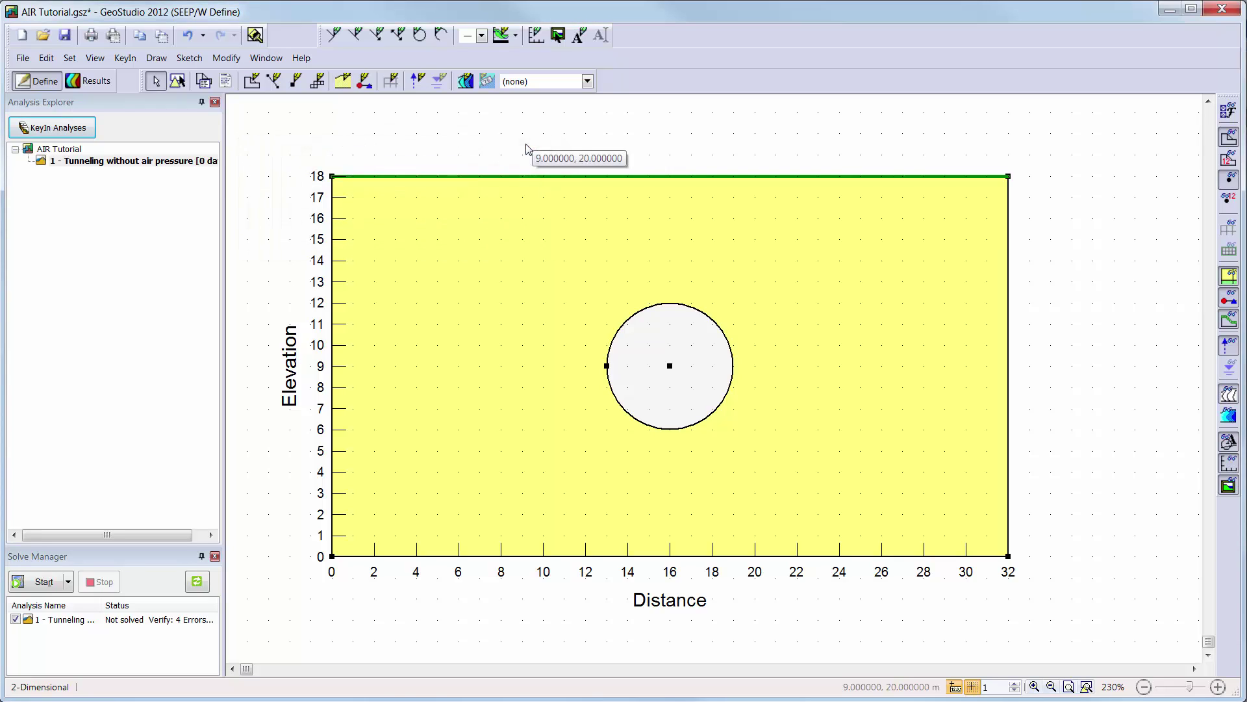
Add a hydraulic boundary condition, Far-field Boundary, with a 16 m head action
click(121, 58)
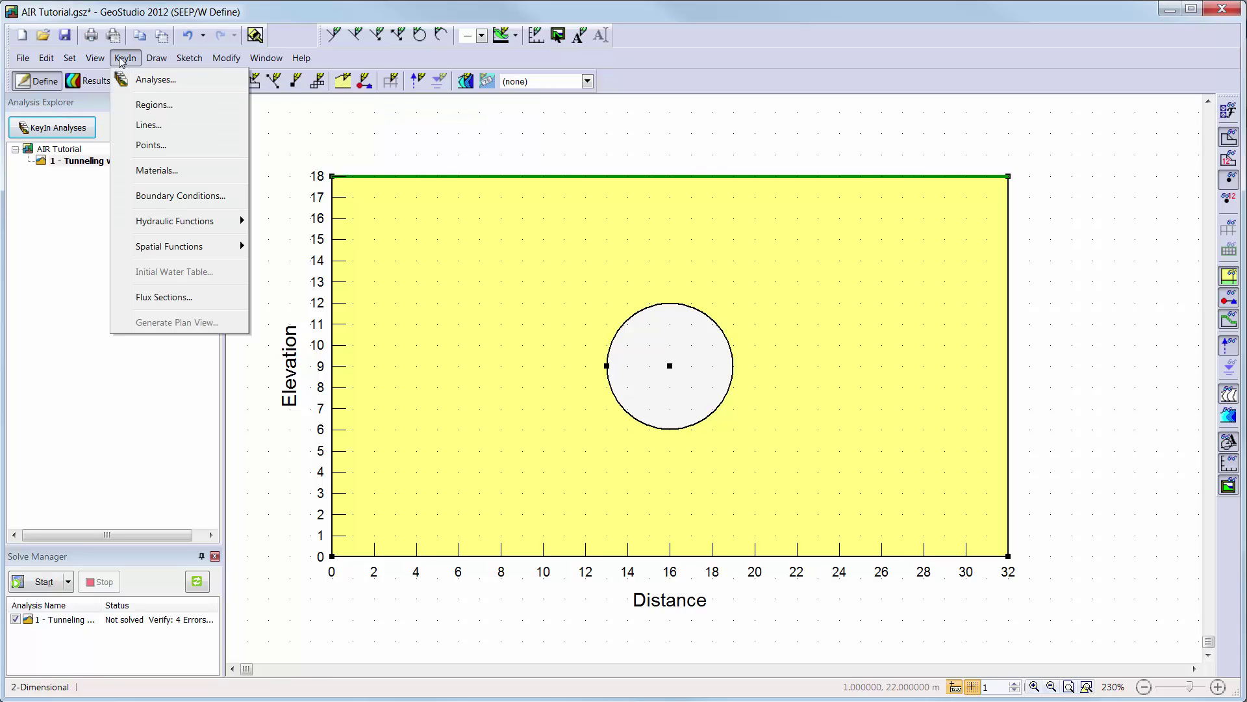
click(160, 196)
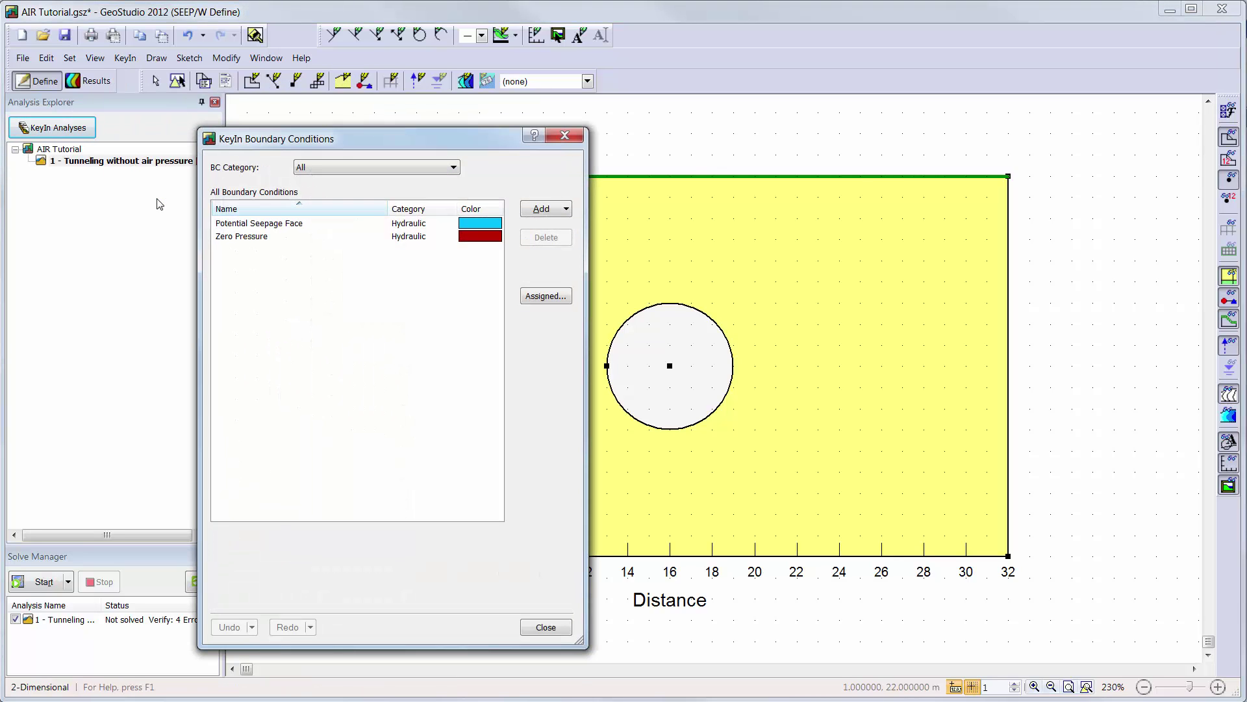
click(539, 210)
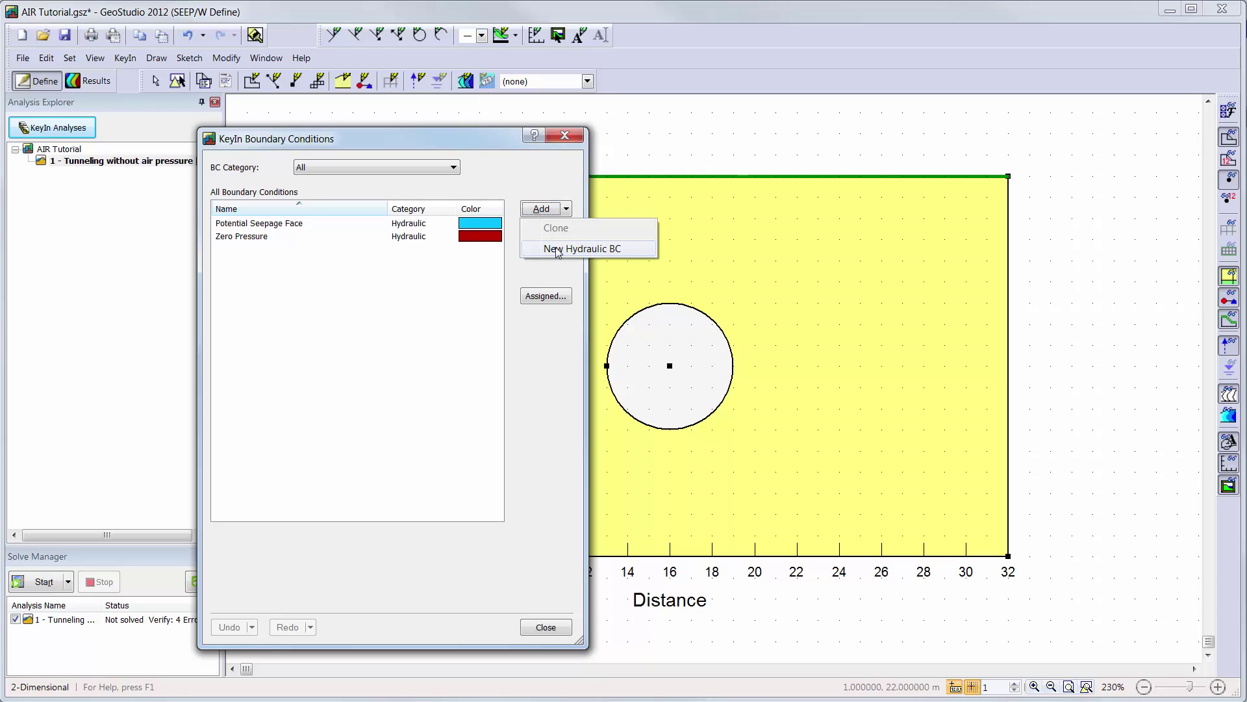
click(556, 246)
drag(416, 504, 209, 504)
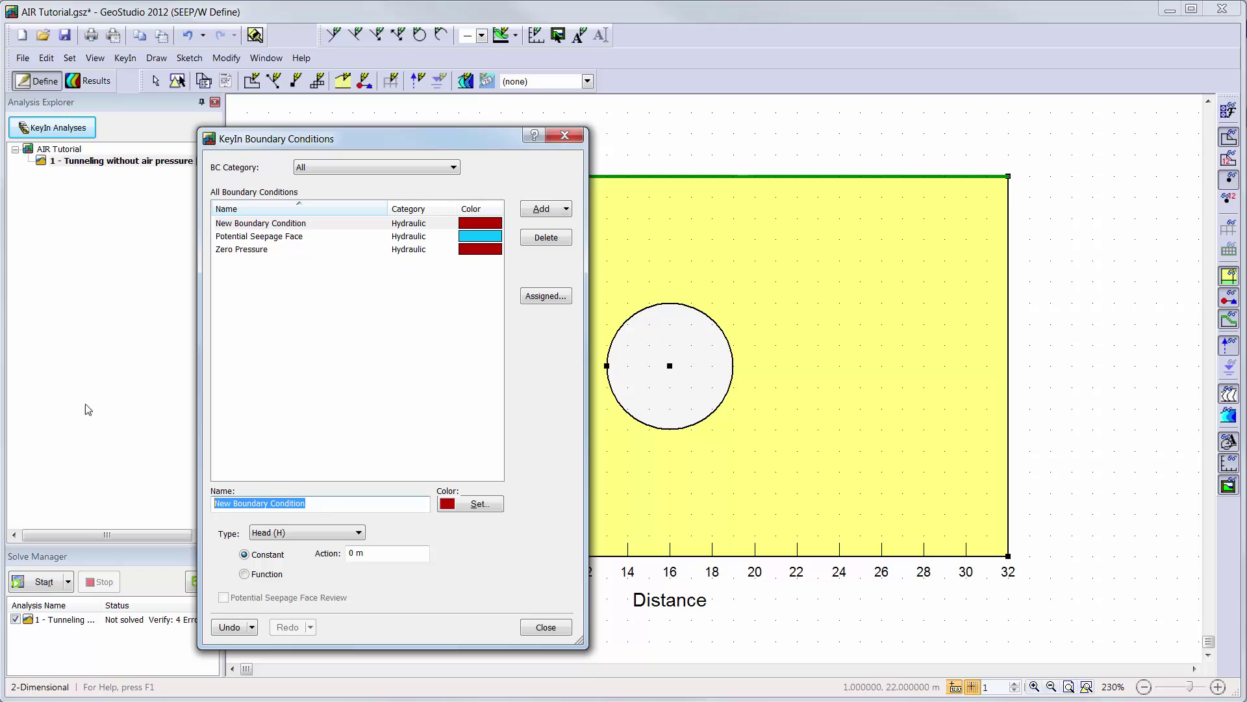
text(Far-)
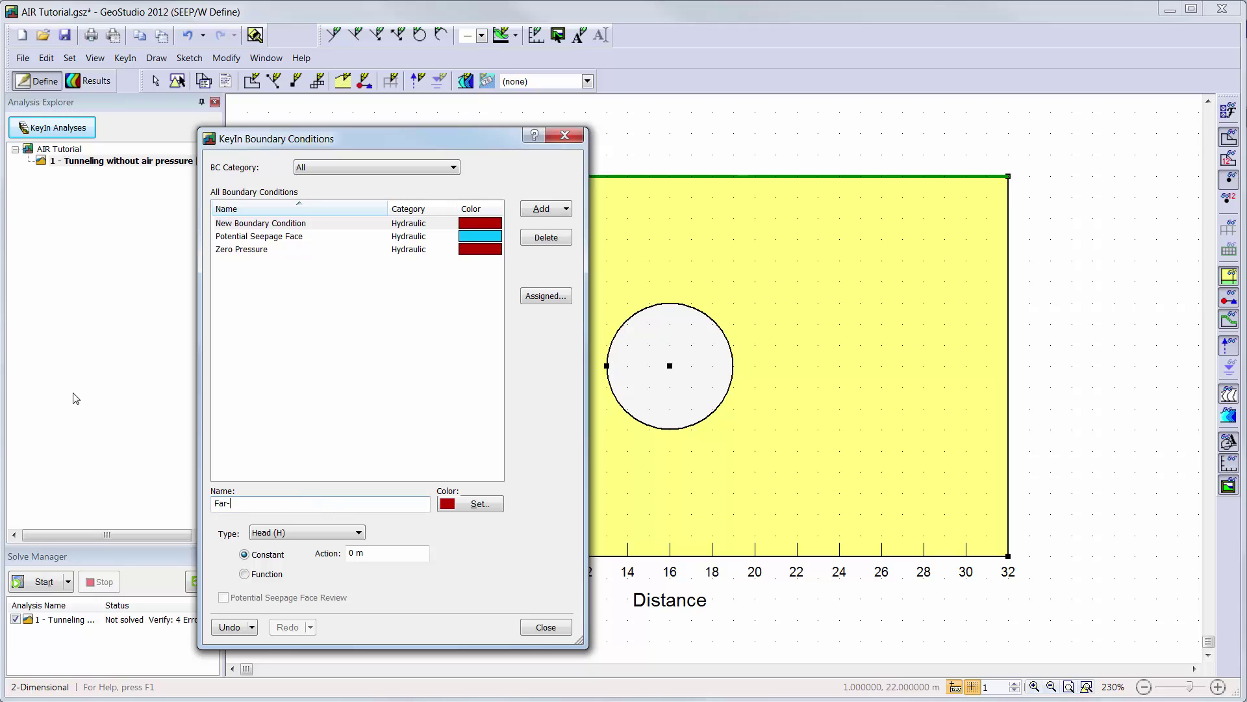
text(field Boundary)
click(375, 553)
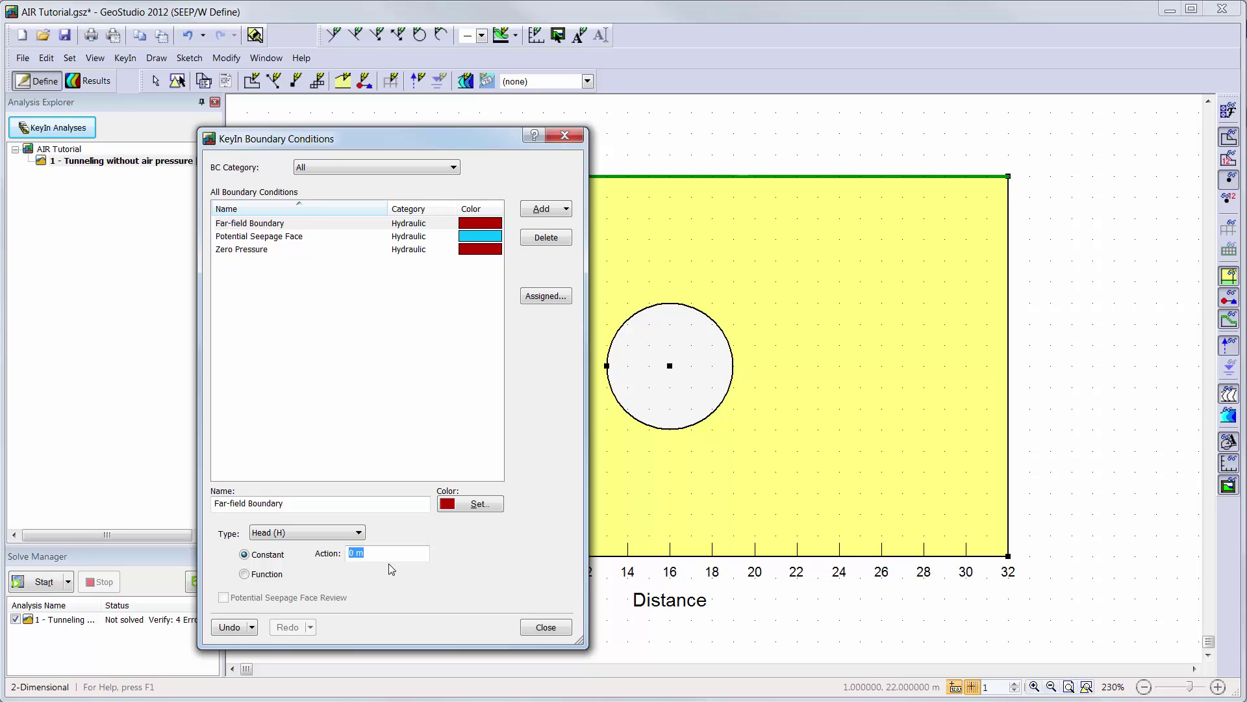
key(Tab)
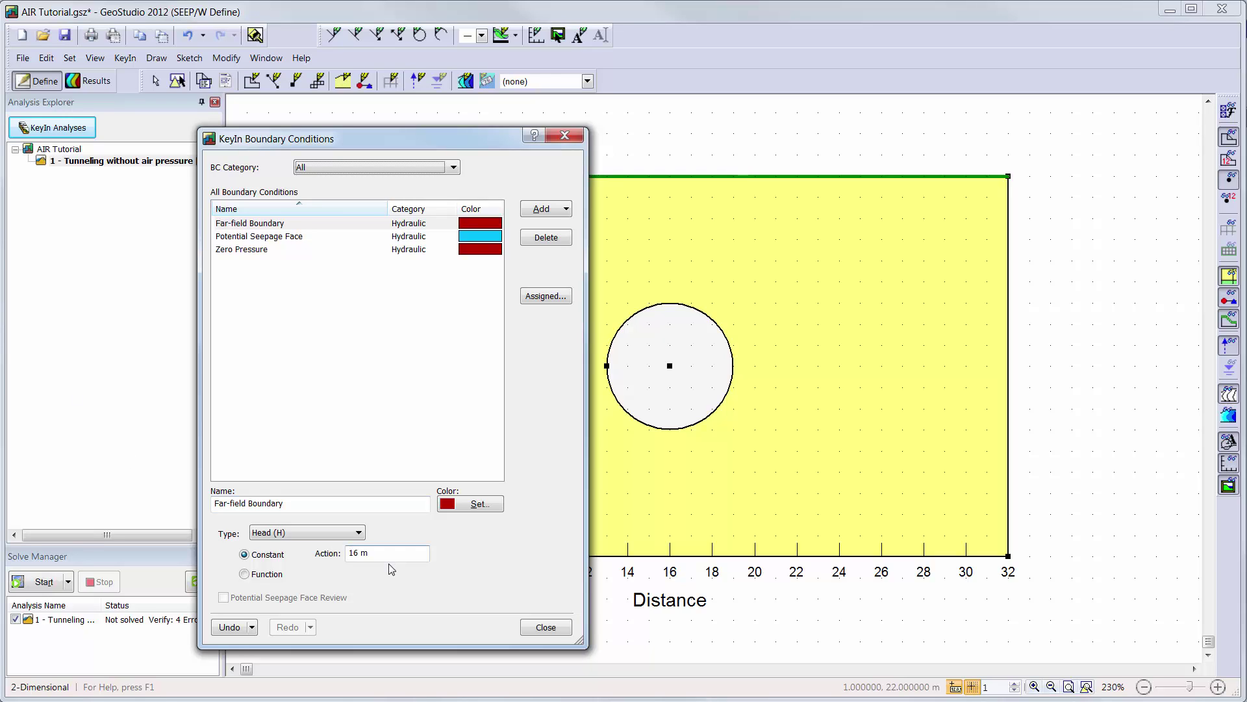
click(546, 628)
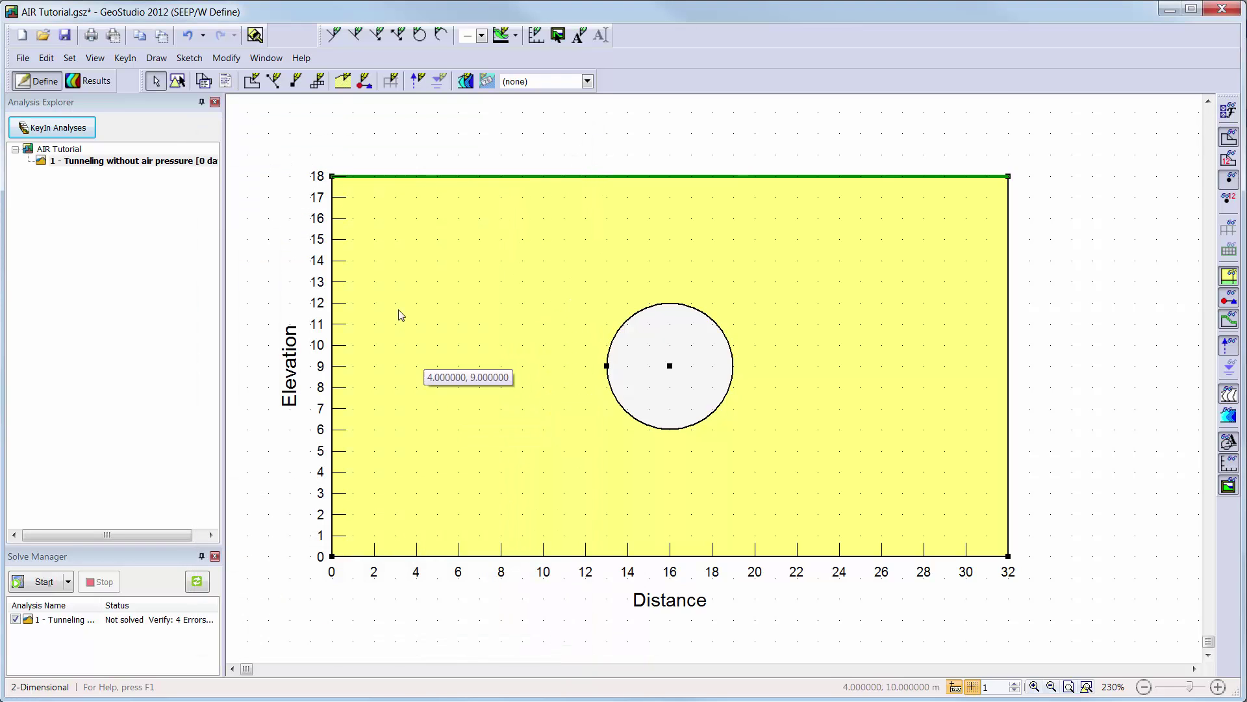
Apply Potential Seepage Face to the tunnel circle
click(365, 82)
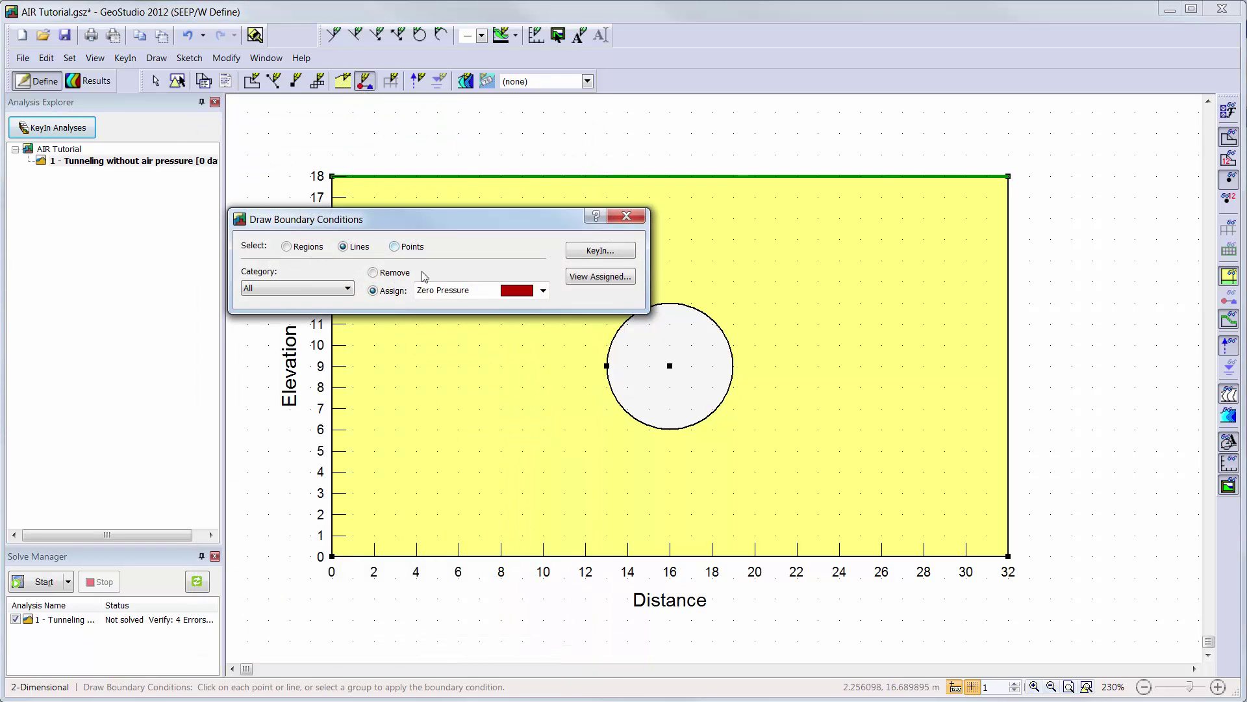
click(467, 291)
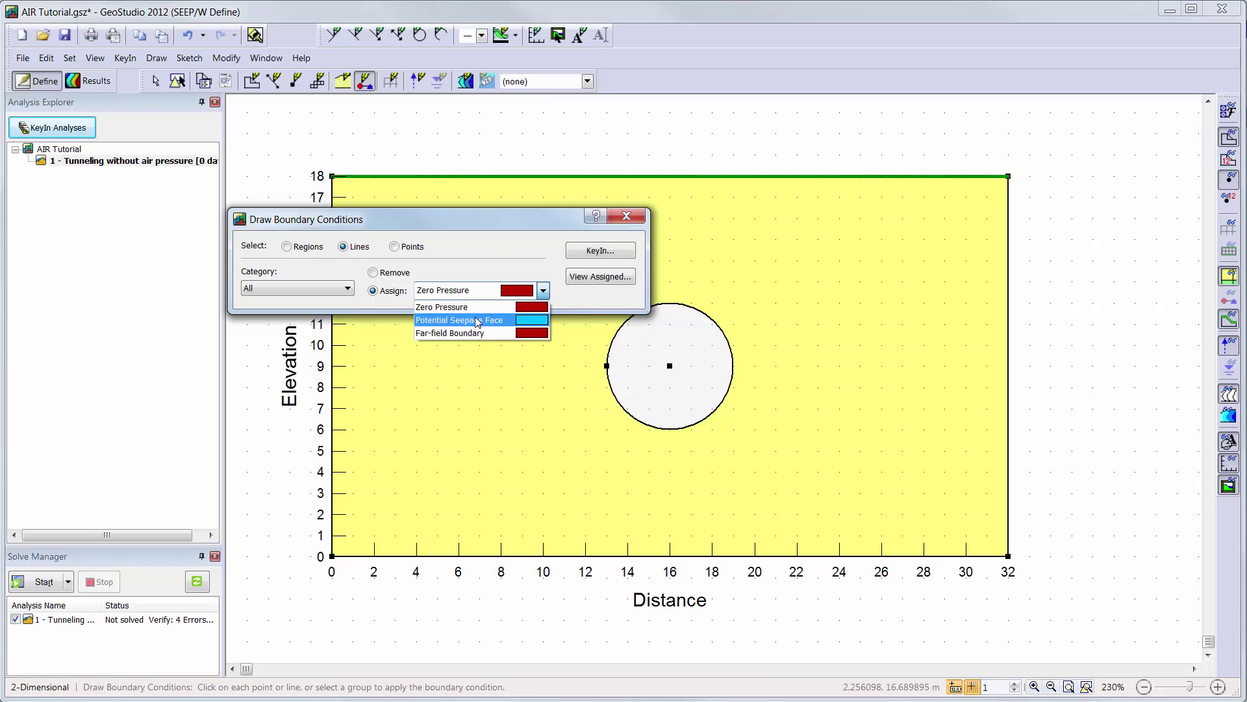
click(478, 321)
click(613, 342)
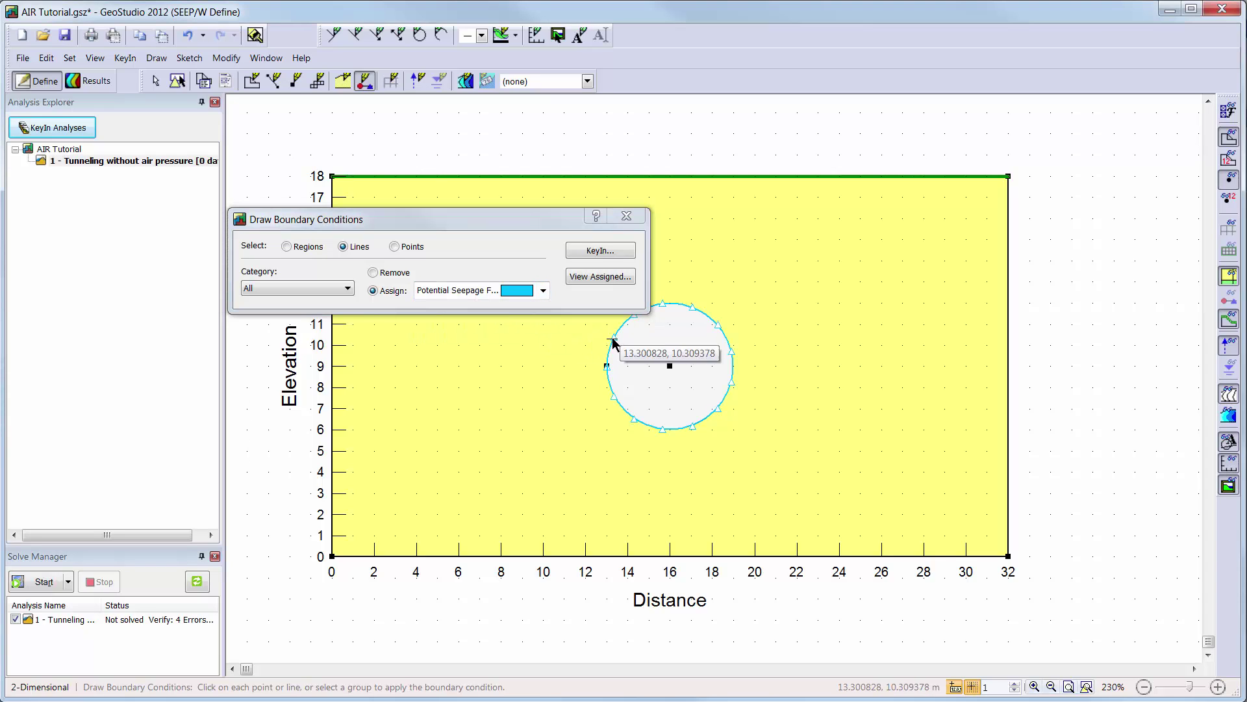
Apply Far-field Boundary to the left and right model edges
click(532, 292)
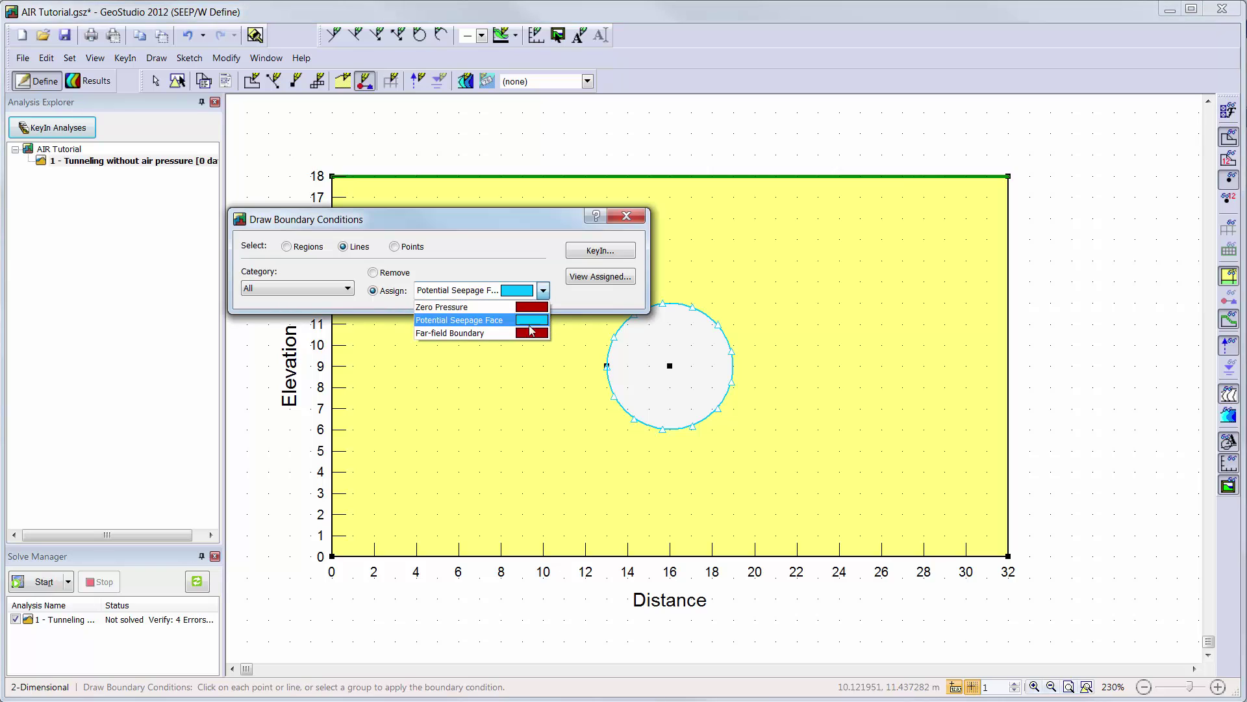
click(532, 333)
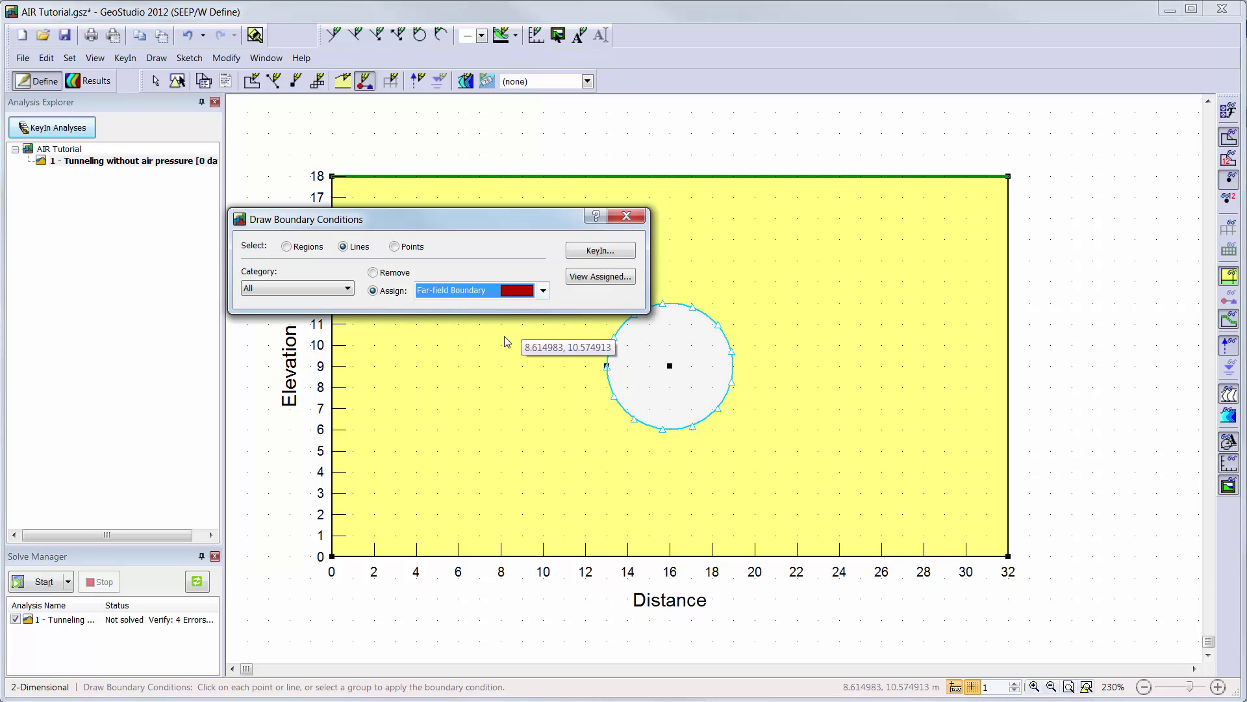
click(333, 377)
click(1008, 409)
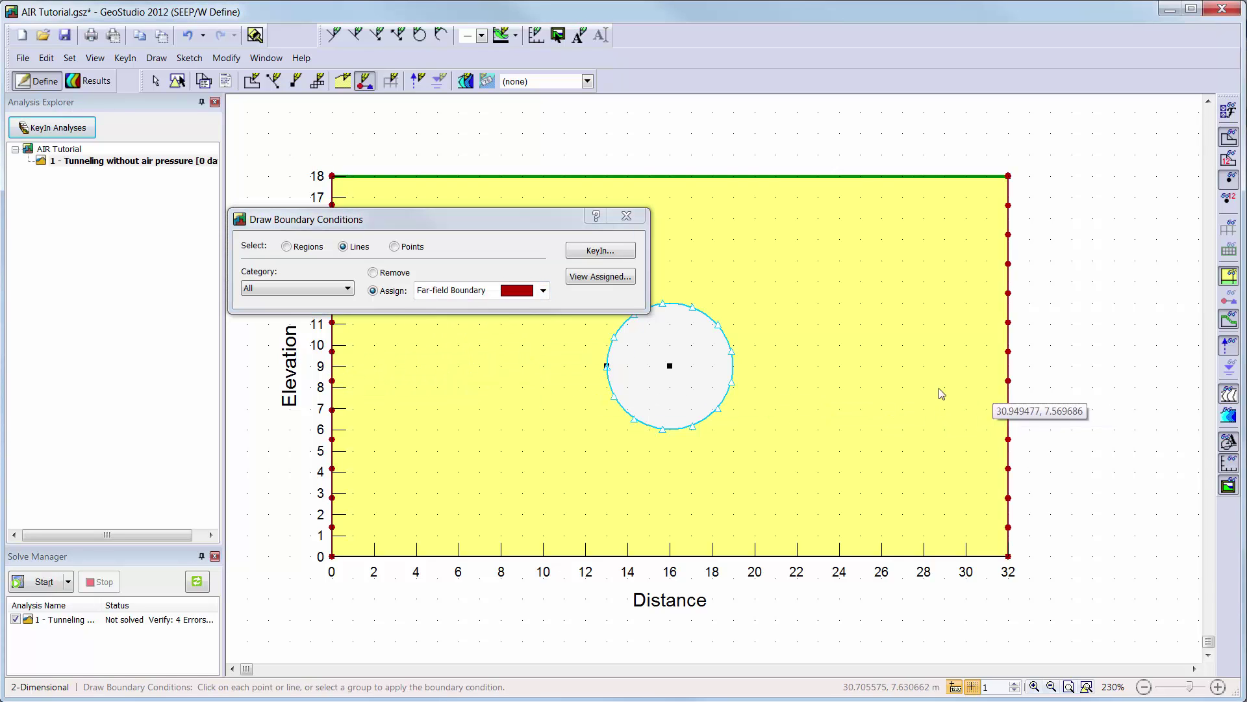
click(626, 217)
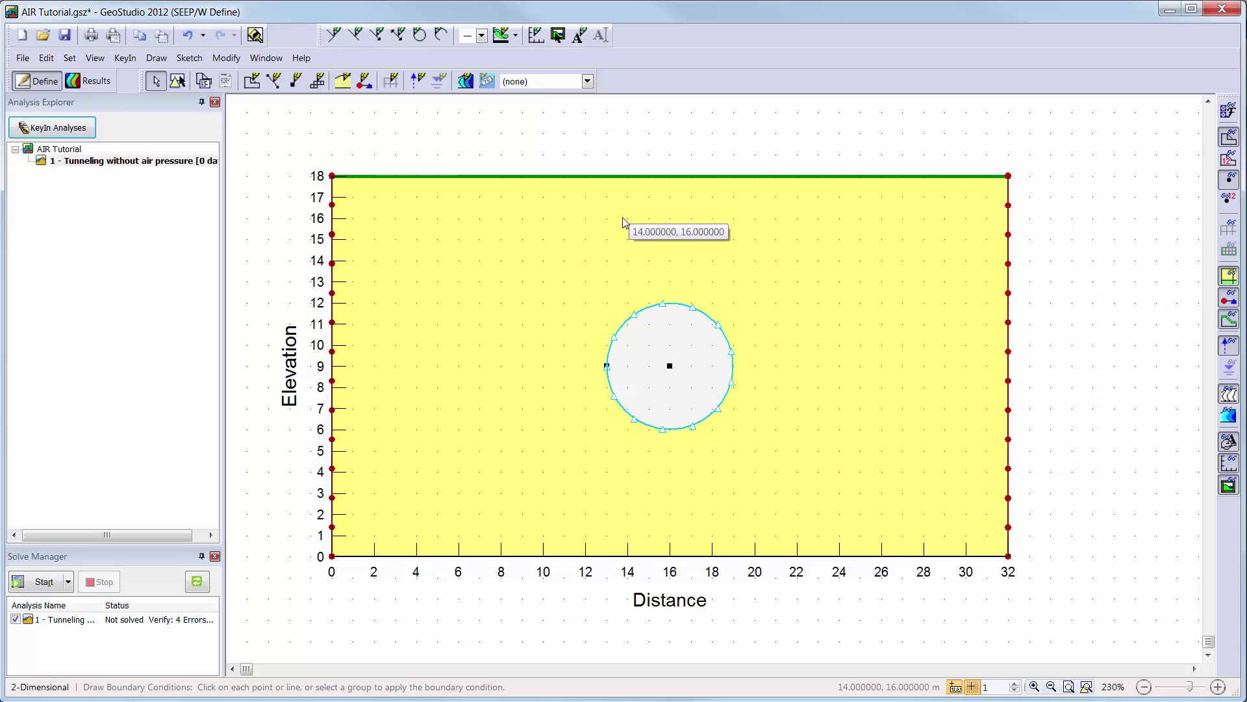
Clone the analysis as '2 - Tunneling with air pressure' with Include Air Flow Analysis ticked
click(34, 135)
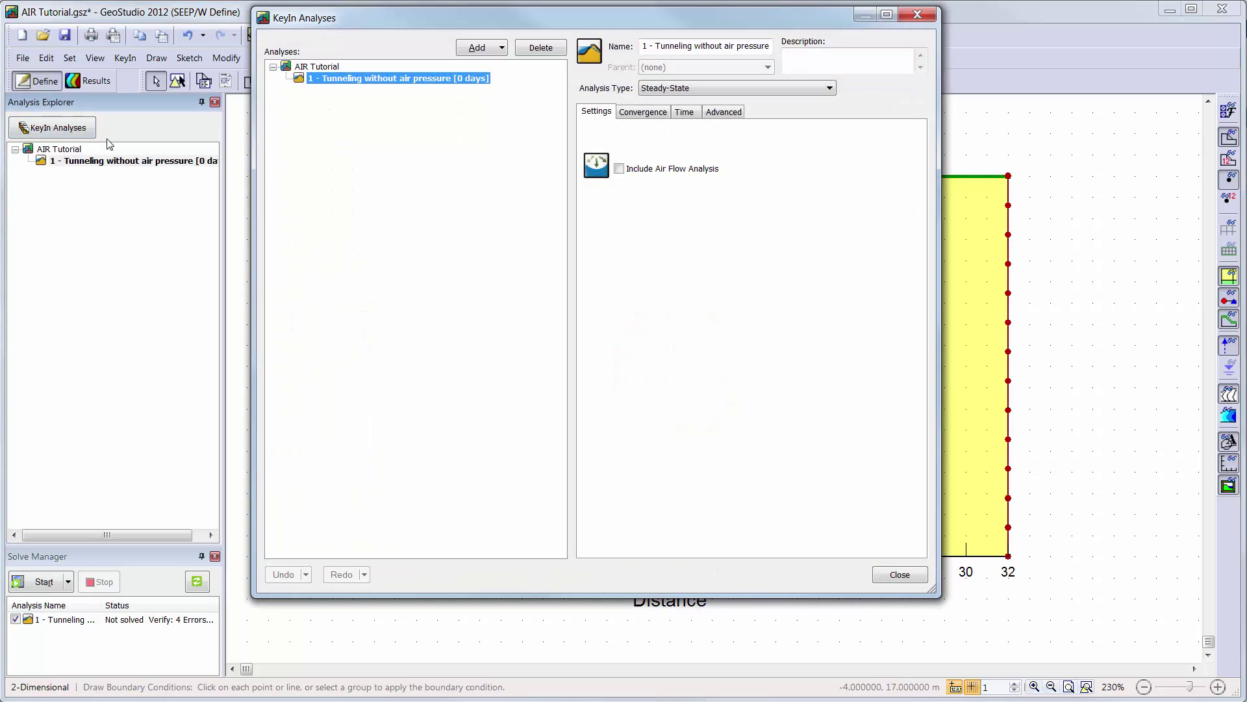
click(502, 48)
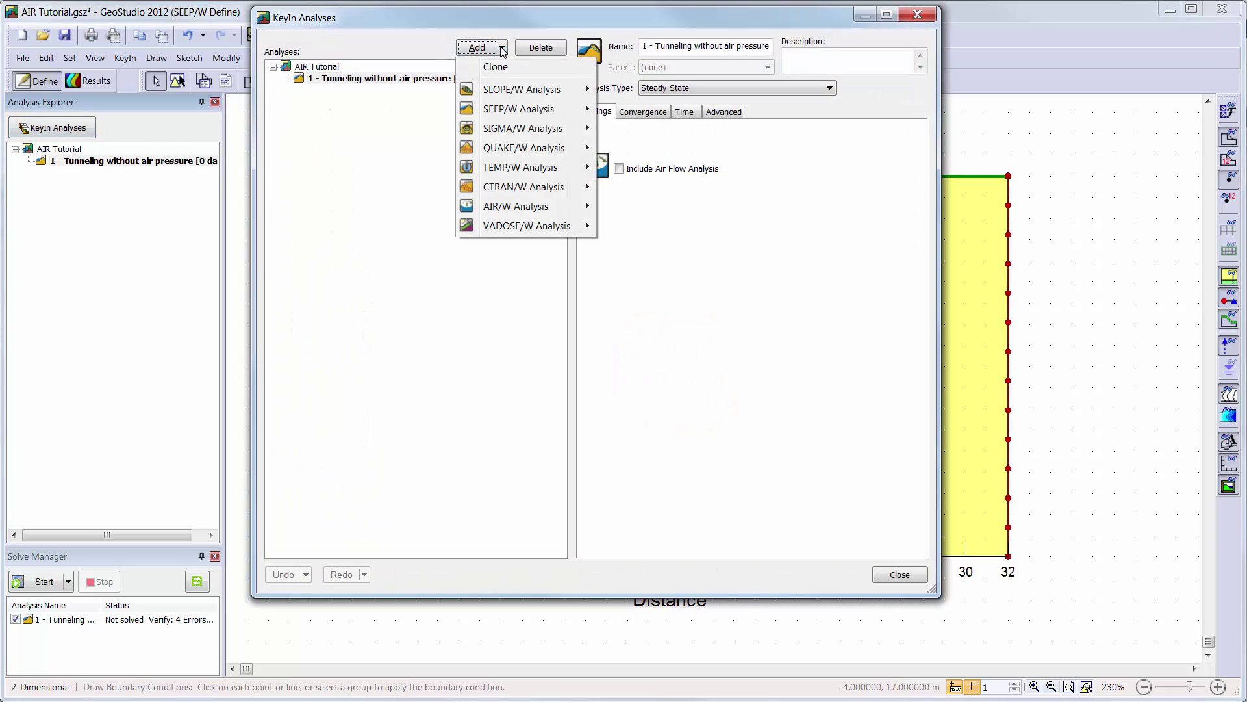
click(505, 68)
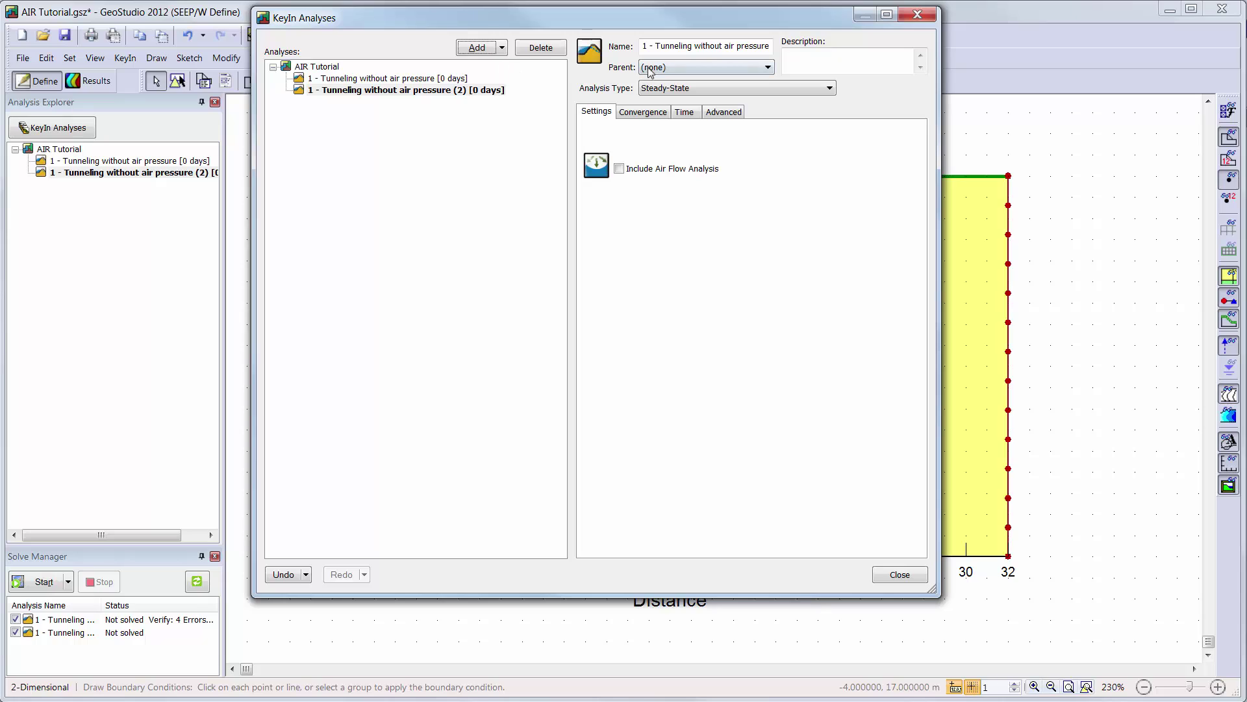
double_click(645, 46)
text(2)
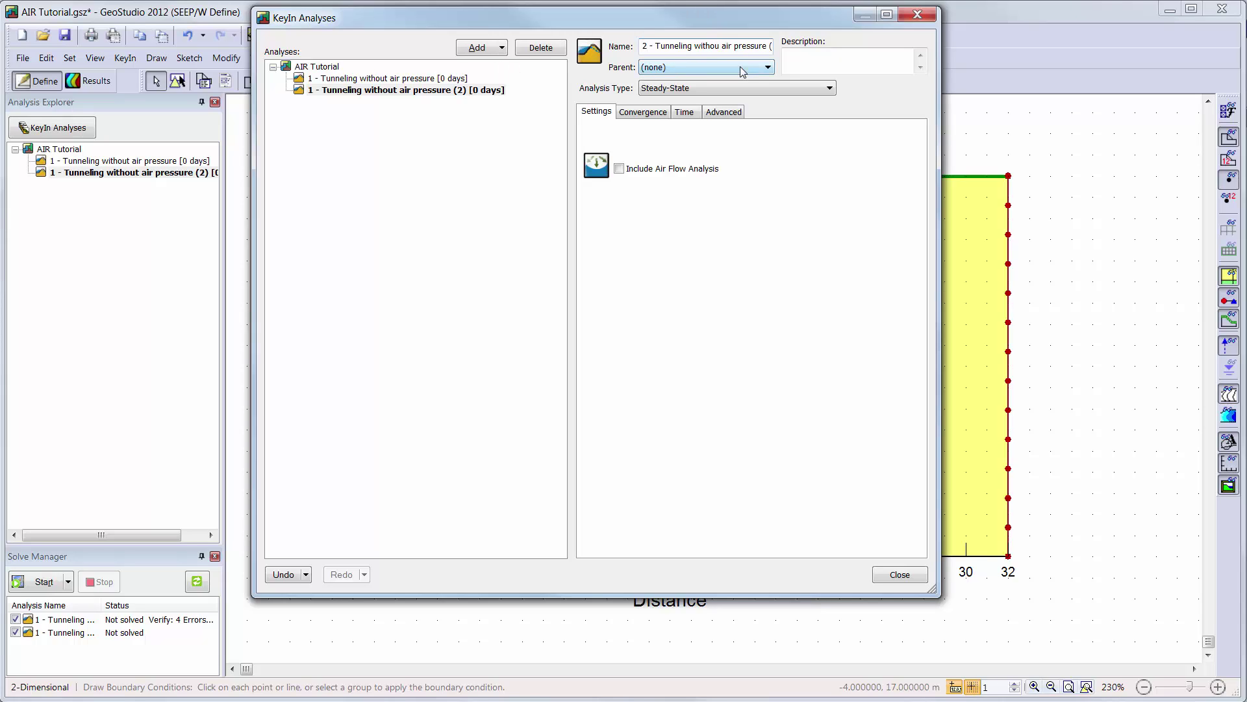
key(BackSpace)
key(BackSpace)
drag(758, 46, 810, 50)
key(Delete)
click(620, 170)
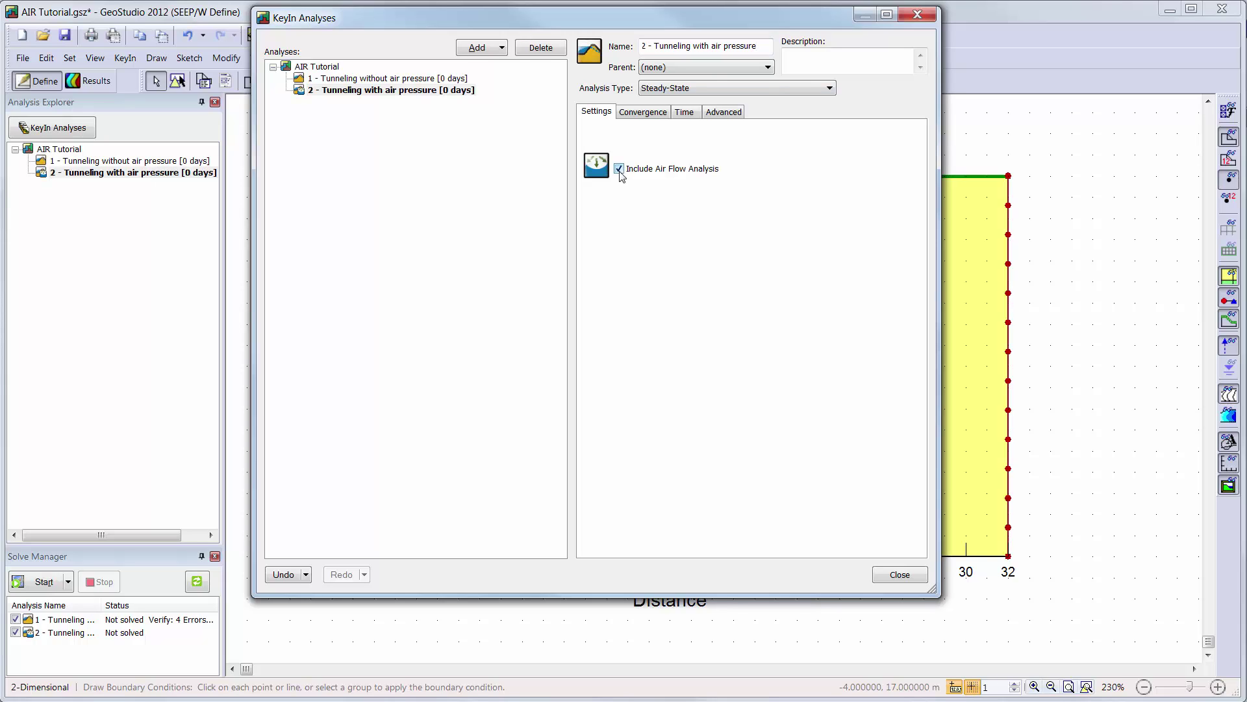
click(900, 575)
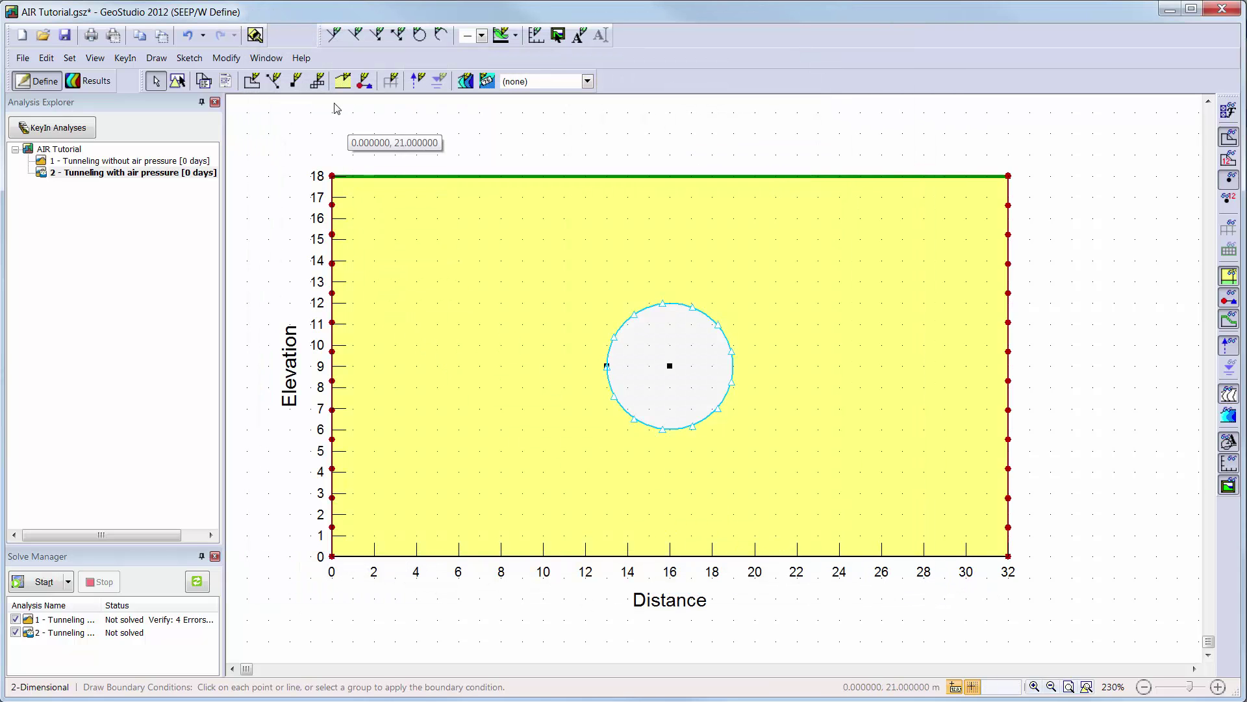
Clone the Silty Clay material and rename the copy Silty Clay with air
click(125, 59)
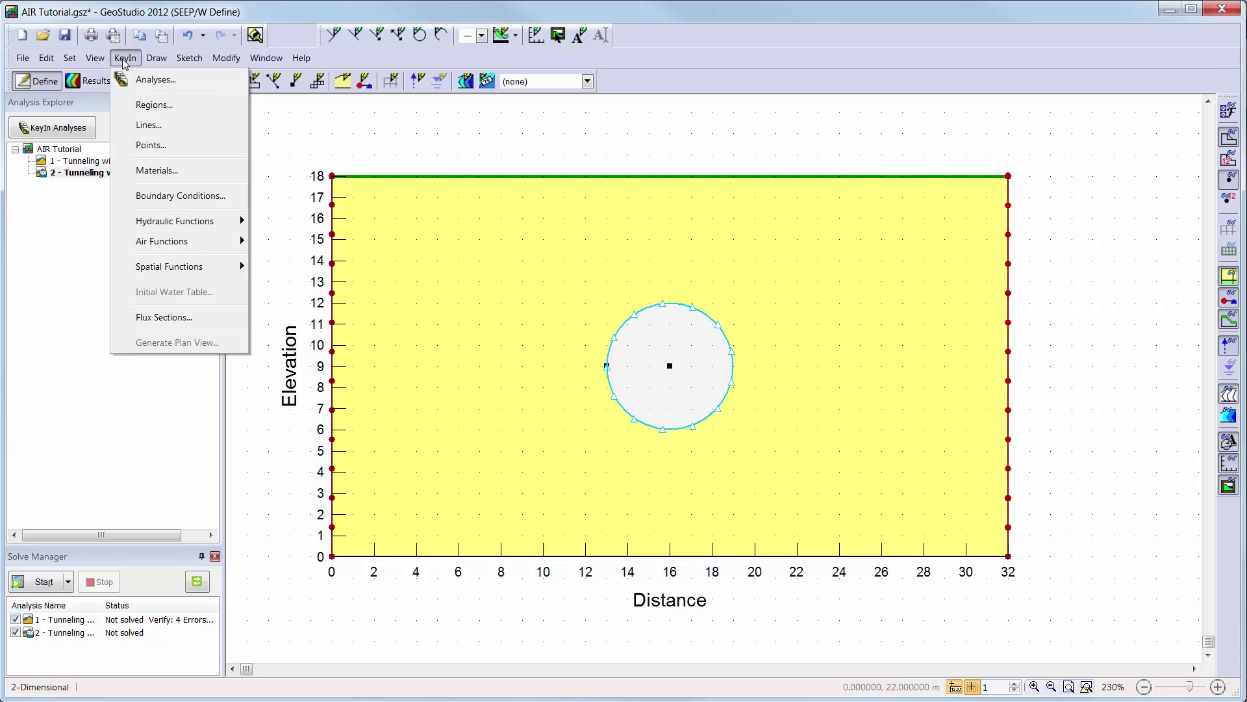
click(161, 170)
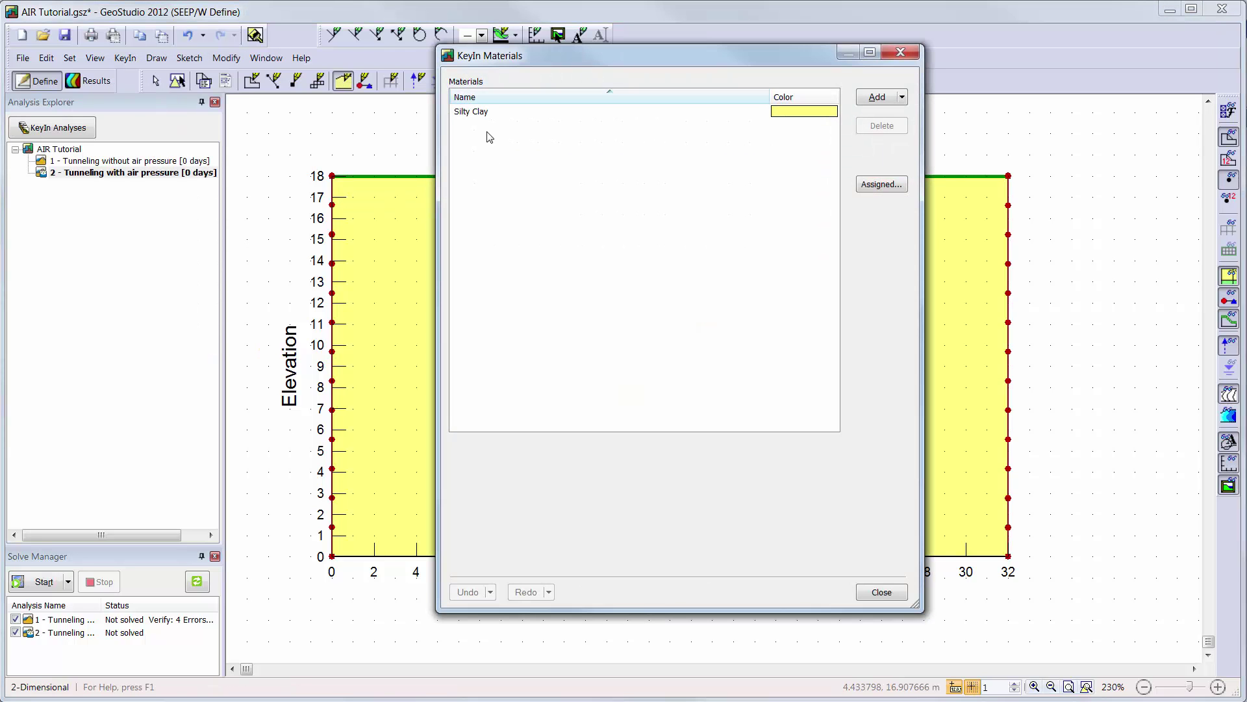
click(486, 114)
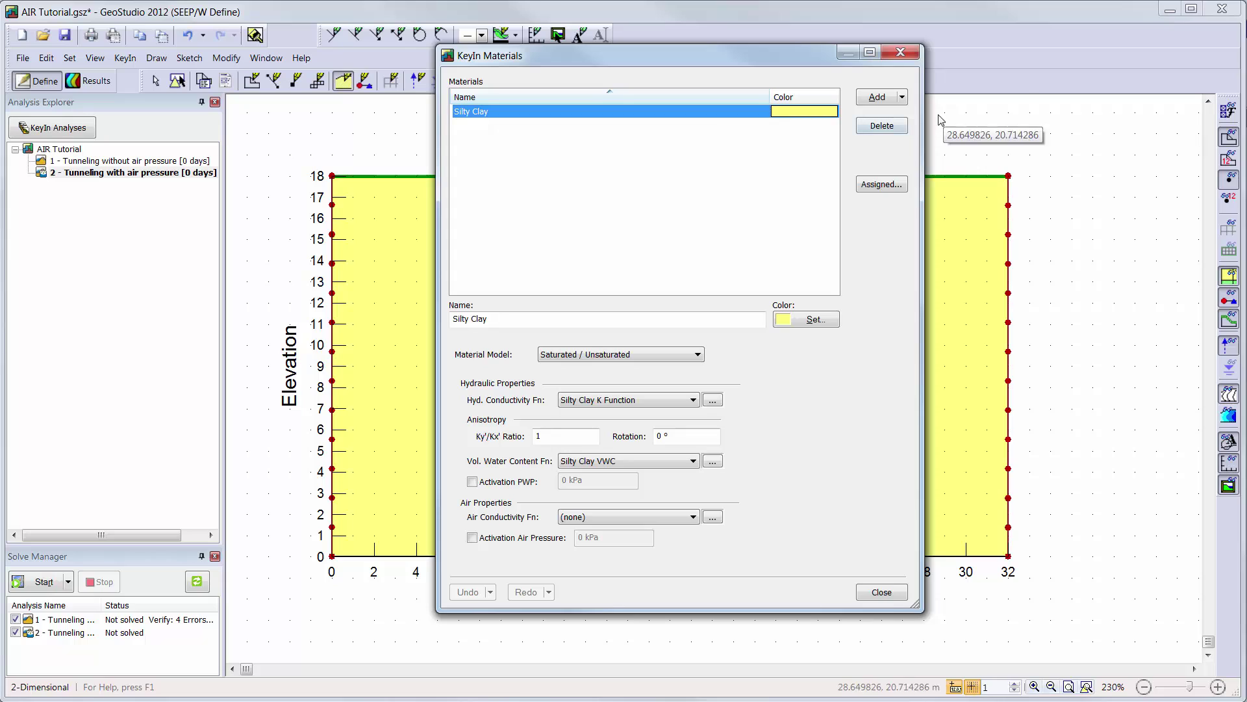
click(903, 97)
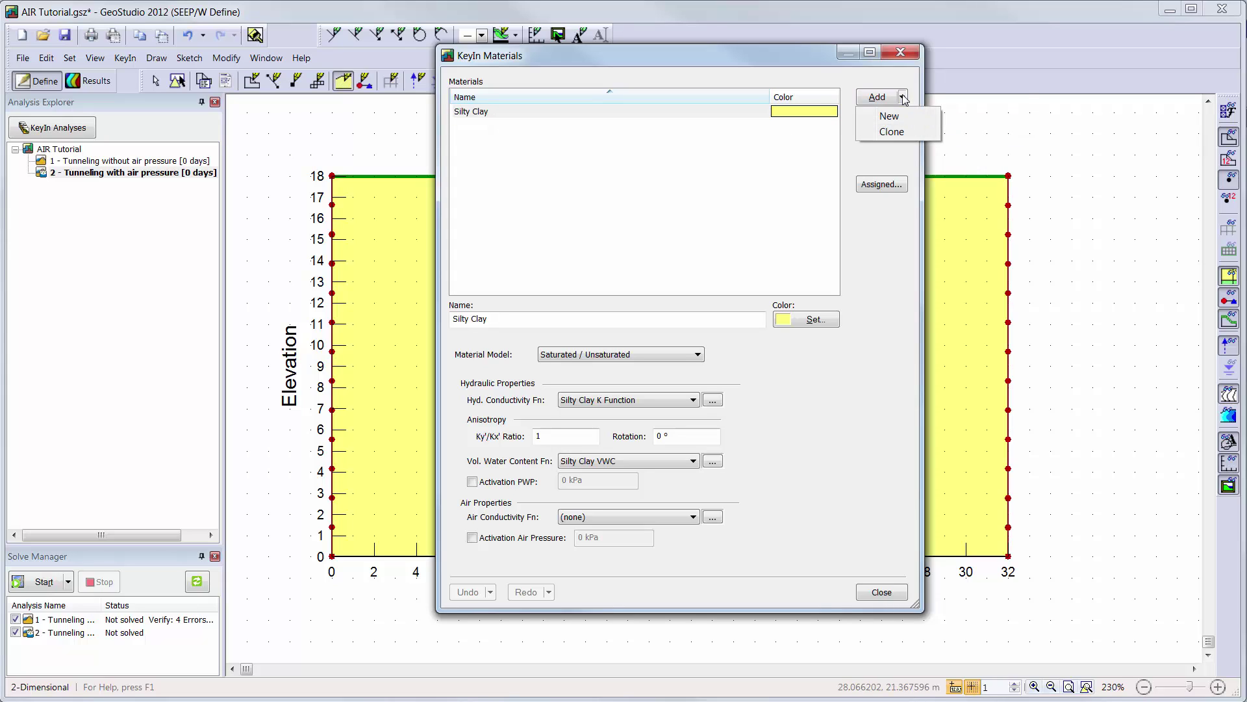
click(892, 132)
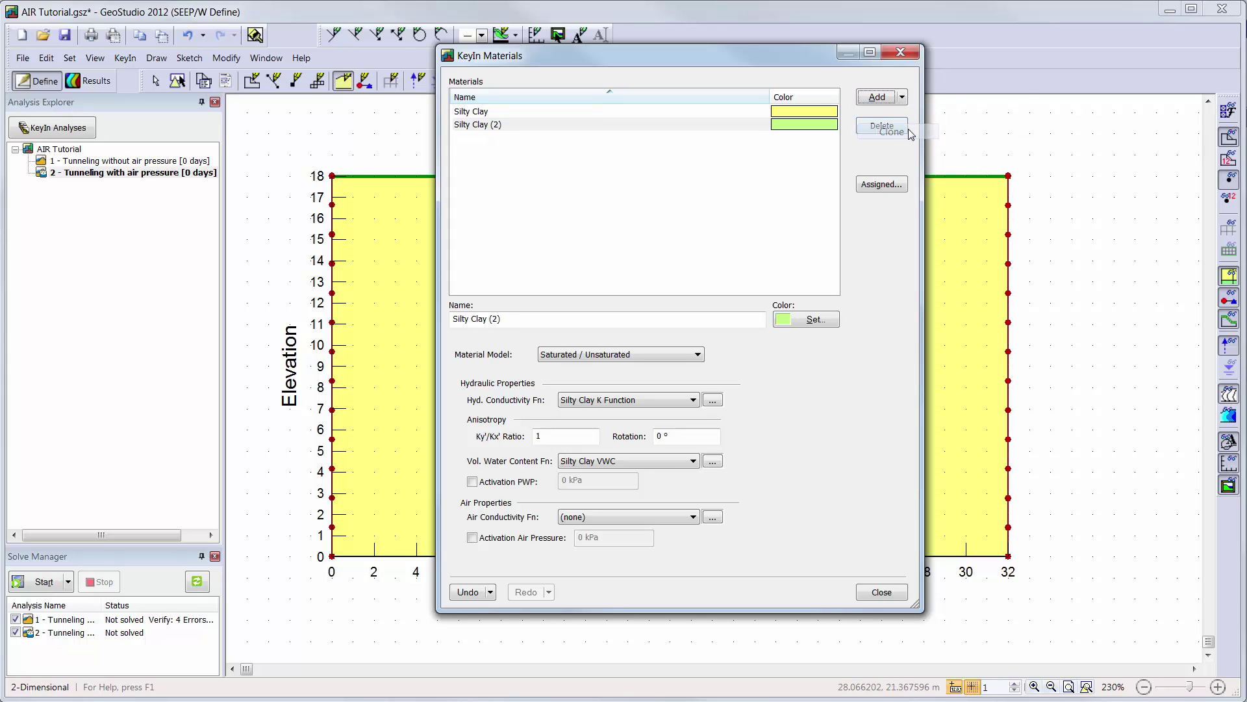
click(518, 324)
key(BackSpace)
key(BackSpace)
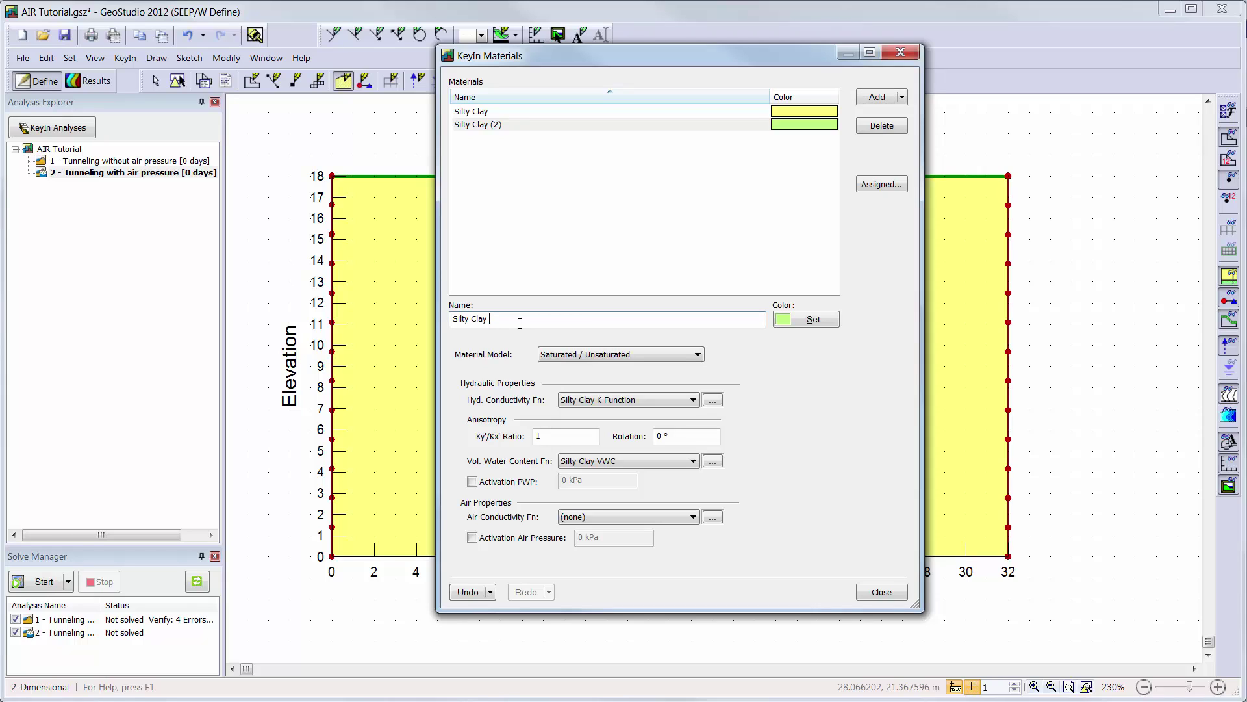
text(with air)
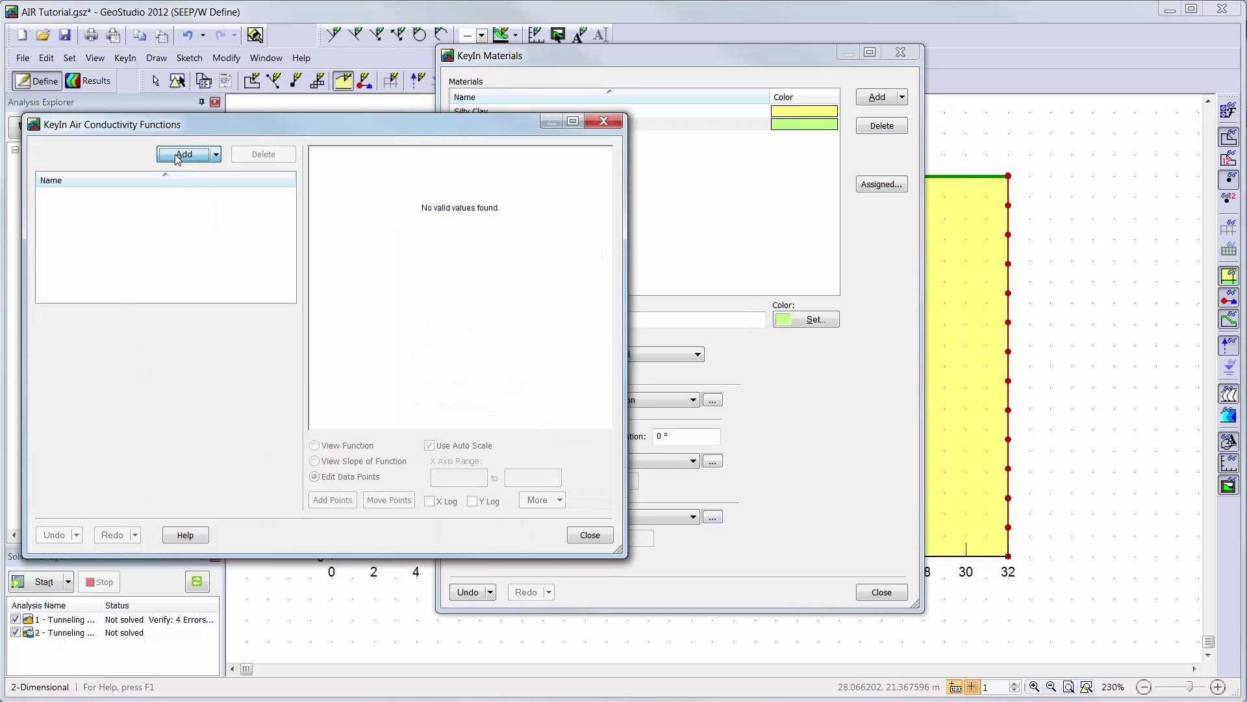
Add a Spline Data Point (Y Log) air conductivity function named Silty Clay air function
click(176, 156)
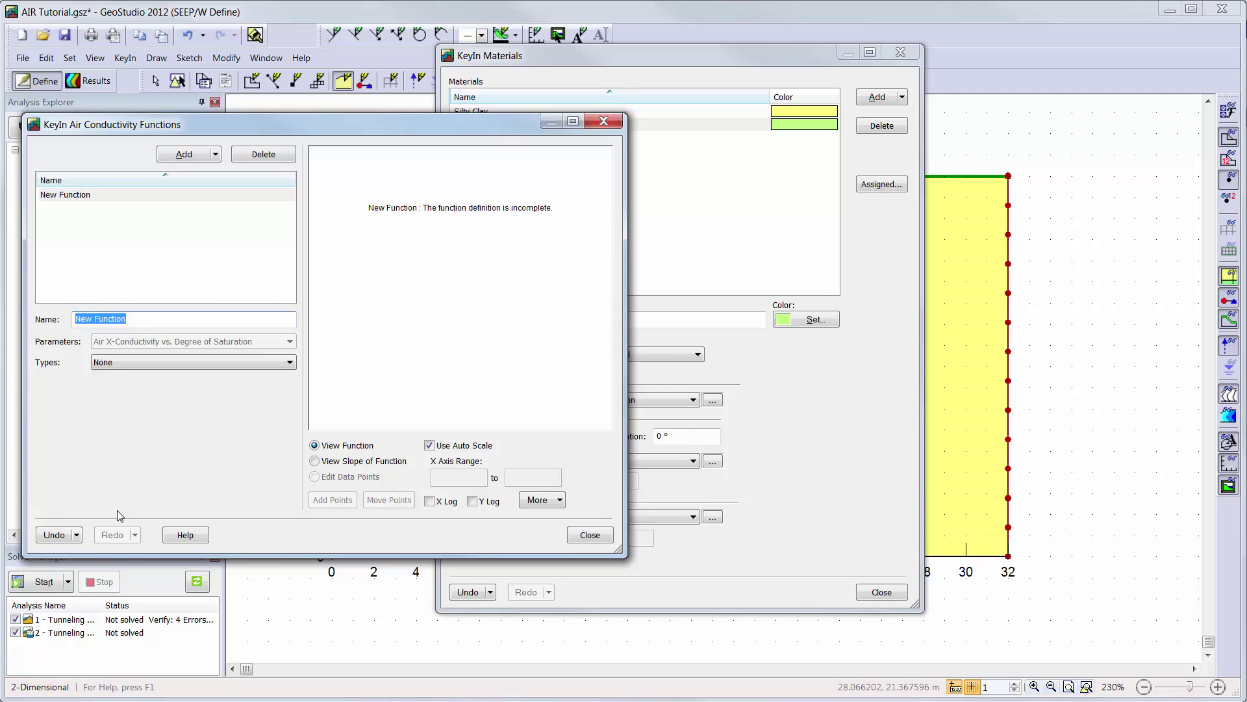
text(Silty Clay air funct)
click(281, 363)
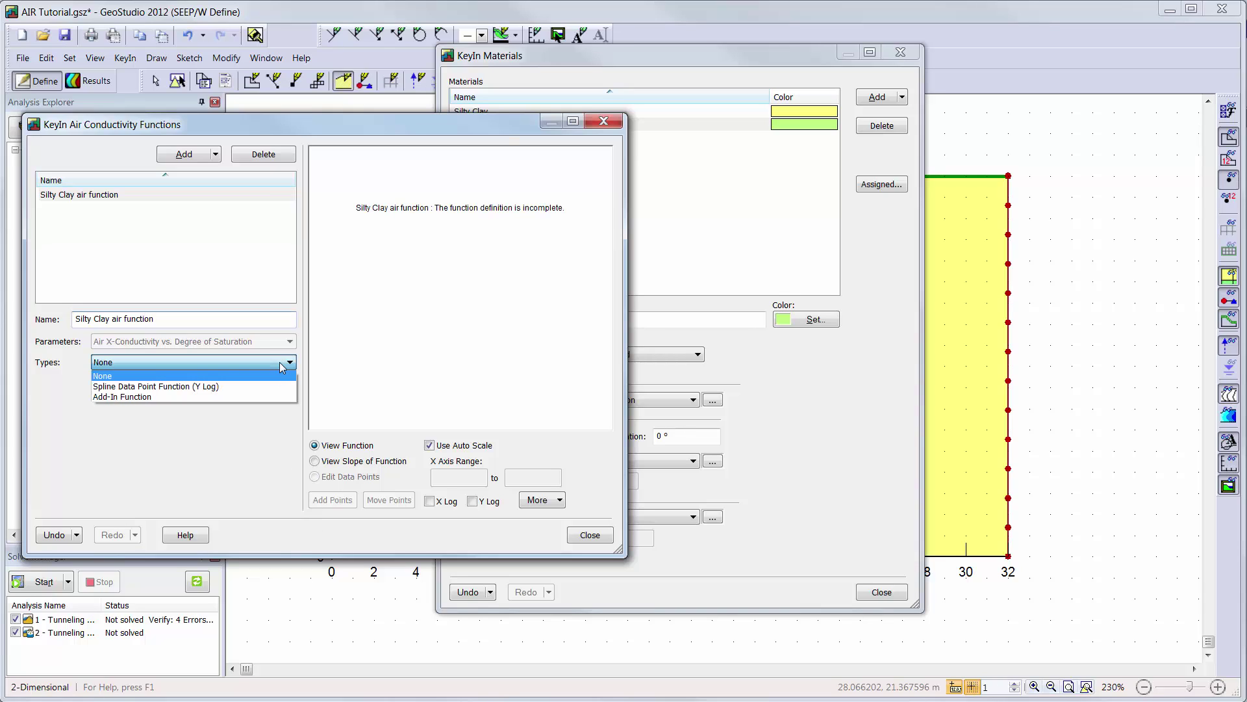
click(273, 385)
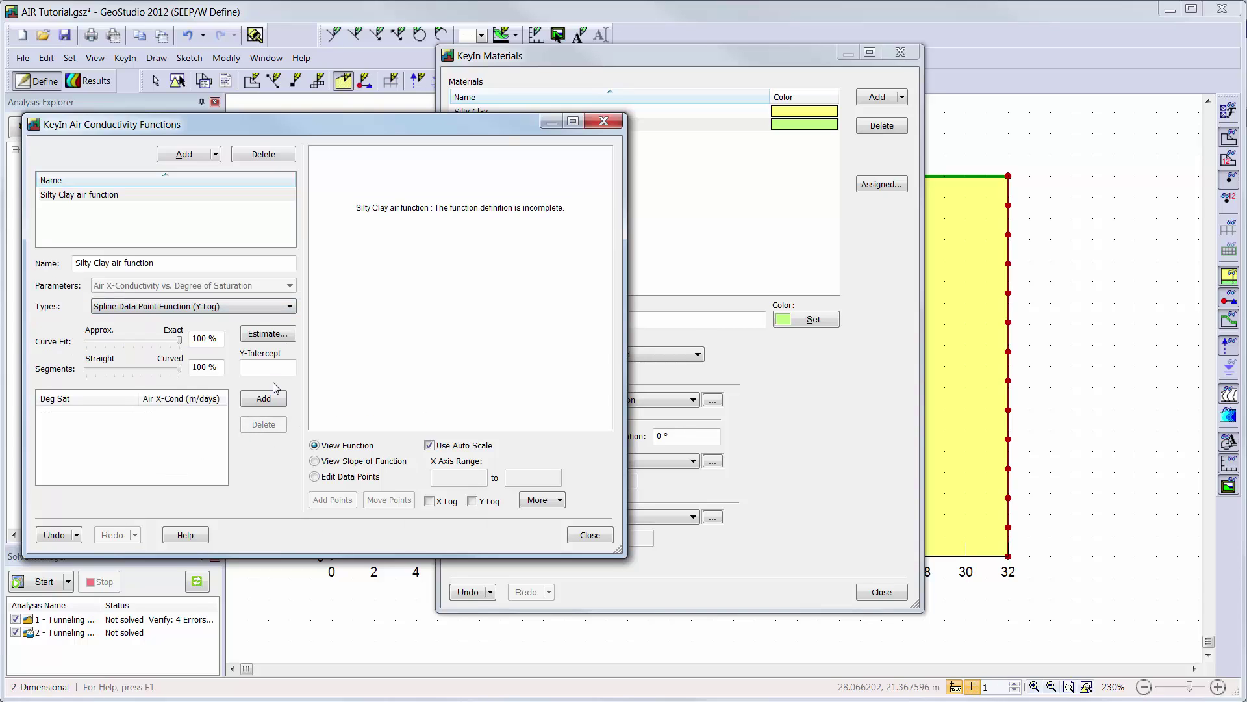
Estimate it from Silty Clay VWC with a dry air conductivity of 1 m/days
click(267, 334)
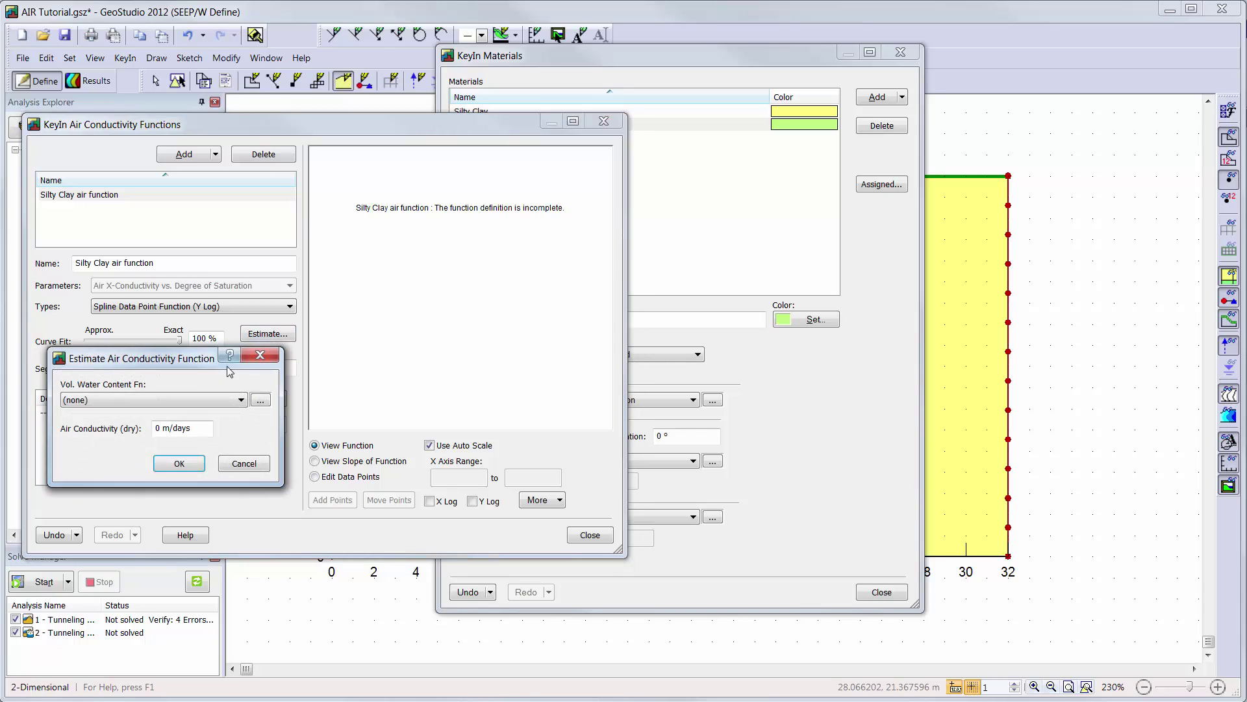
click(218, 400)
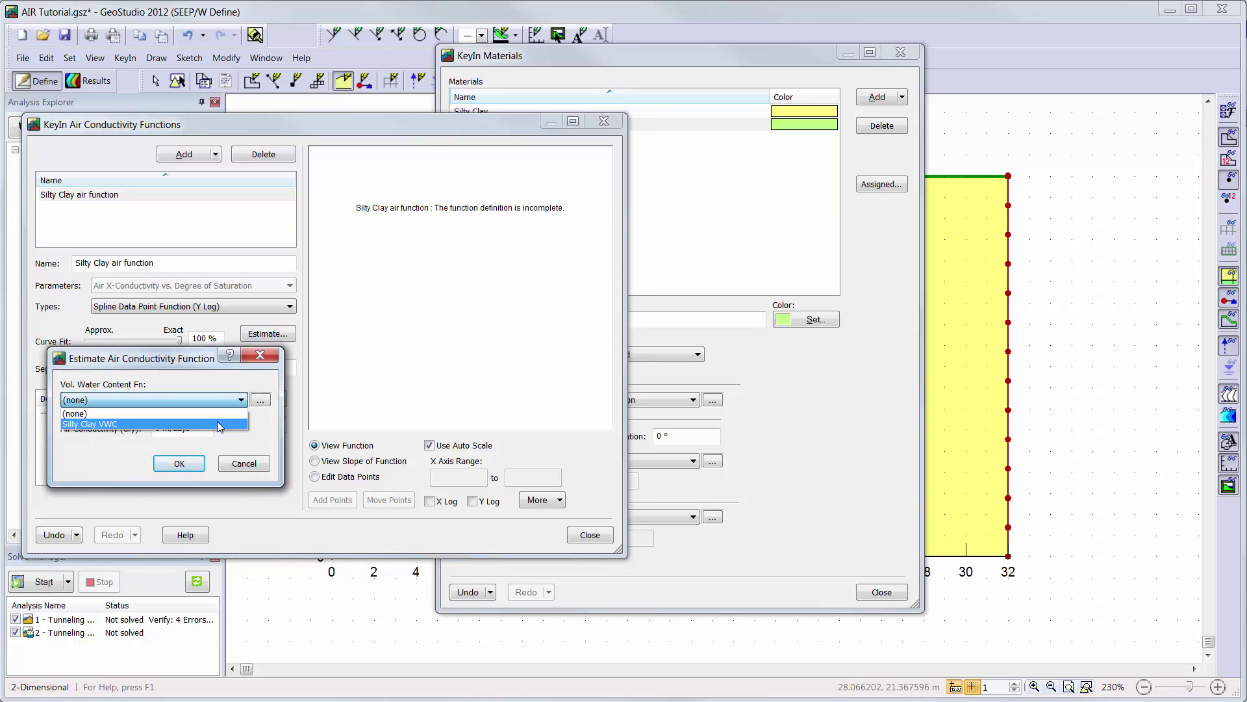
click(217, 422)
key(Tab)
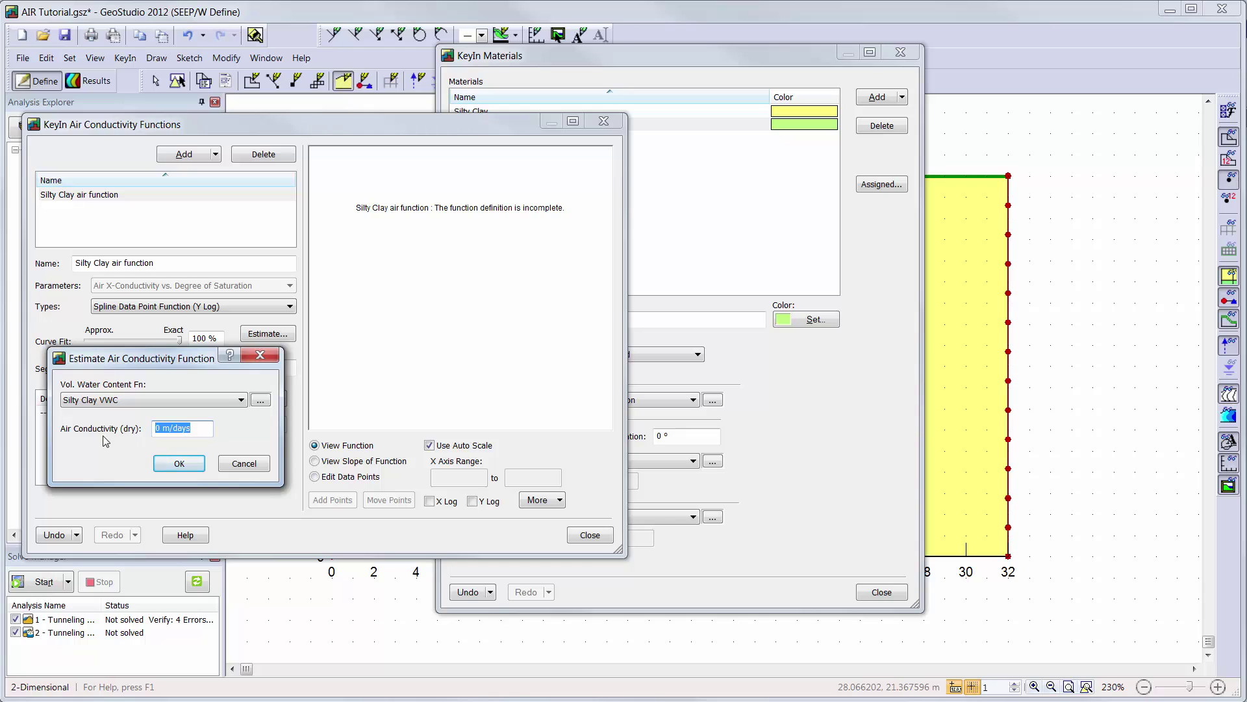
text(1)
click(179, 464)
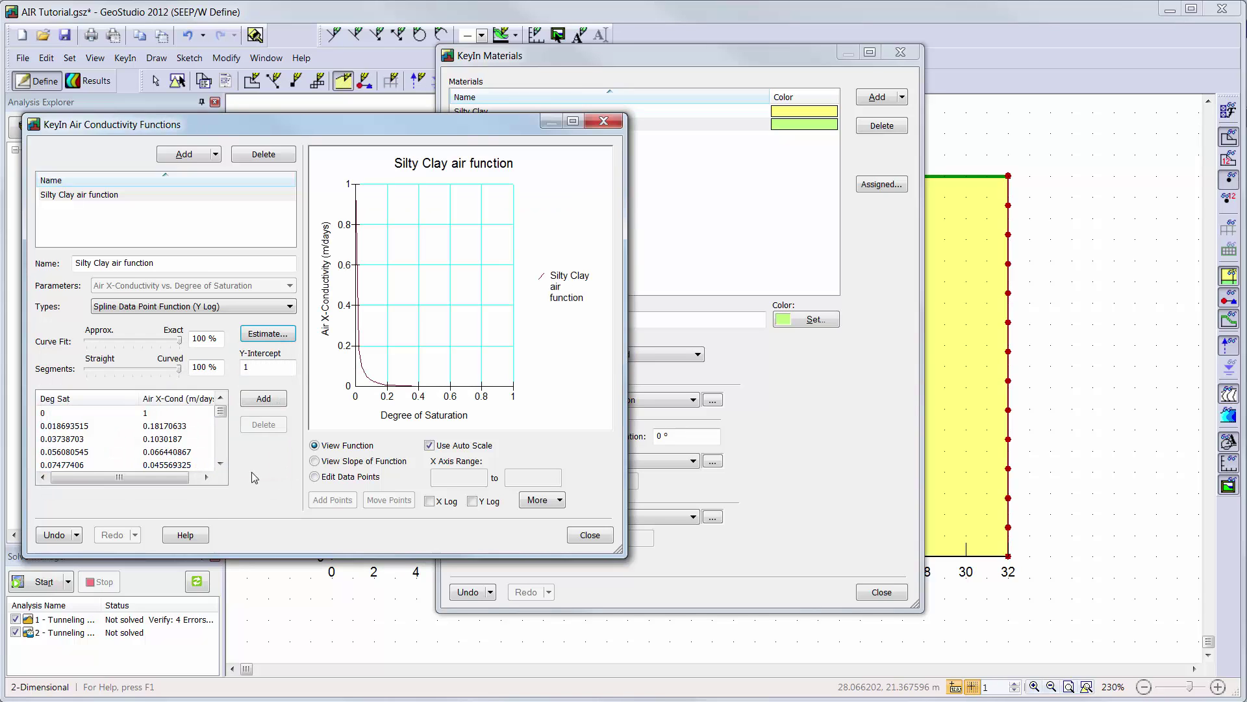
click(326, 478)
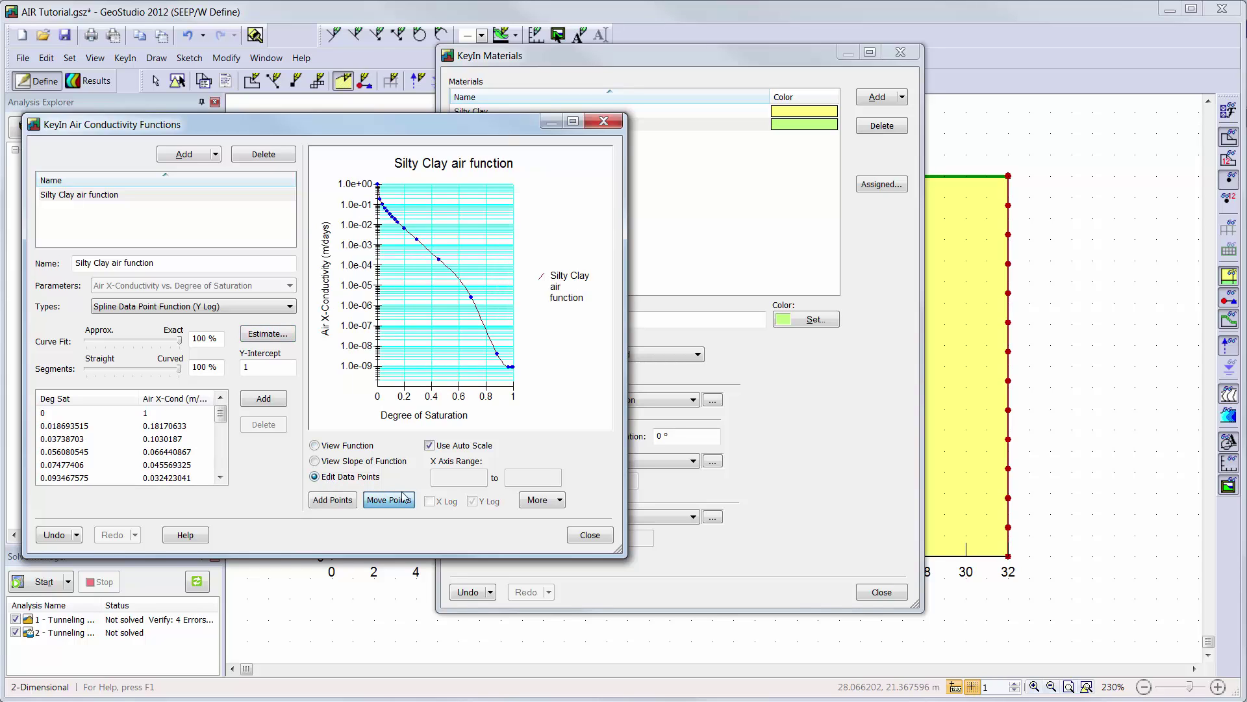
click(594, 539)
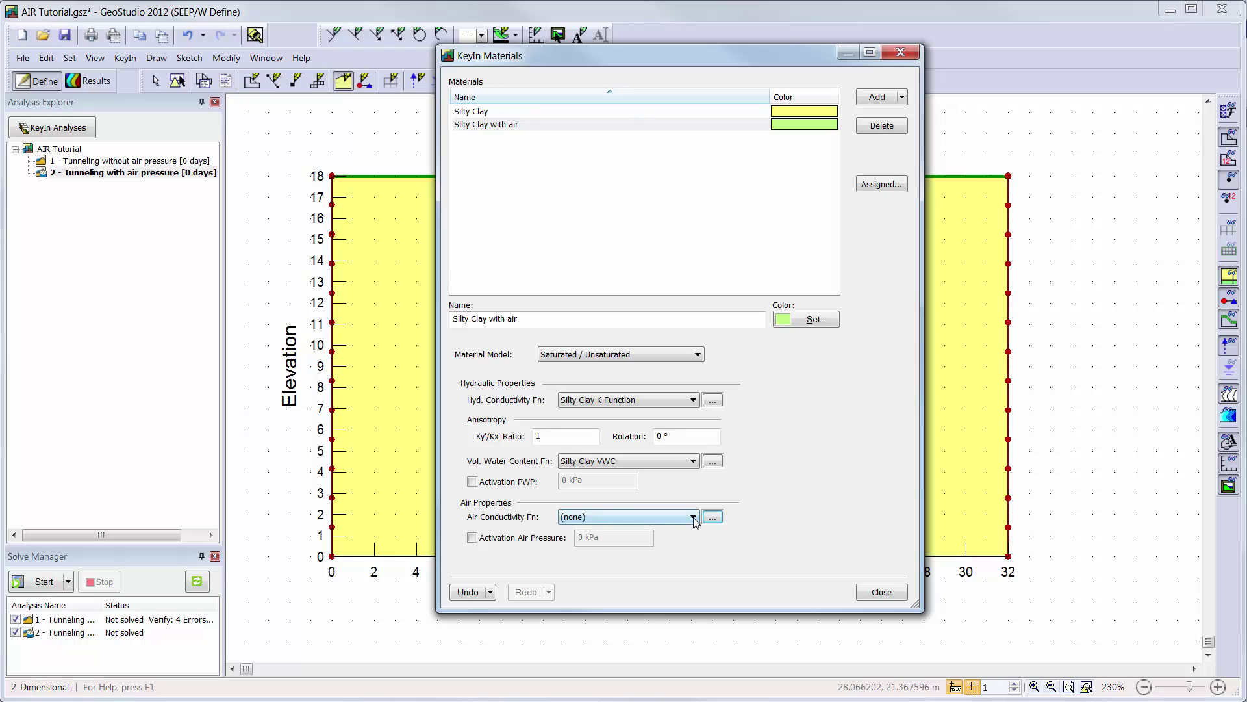
Set Silty Clay with air's air conductivity function to Silty Clay air function
click(693, 517)
click(694, 541)
click(898, 593)
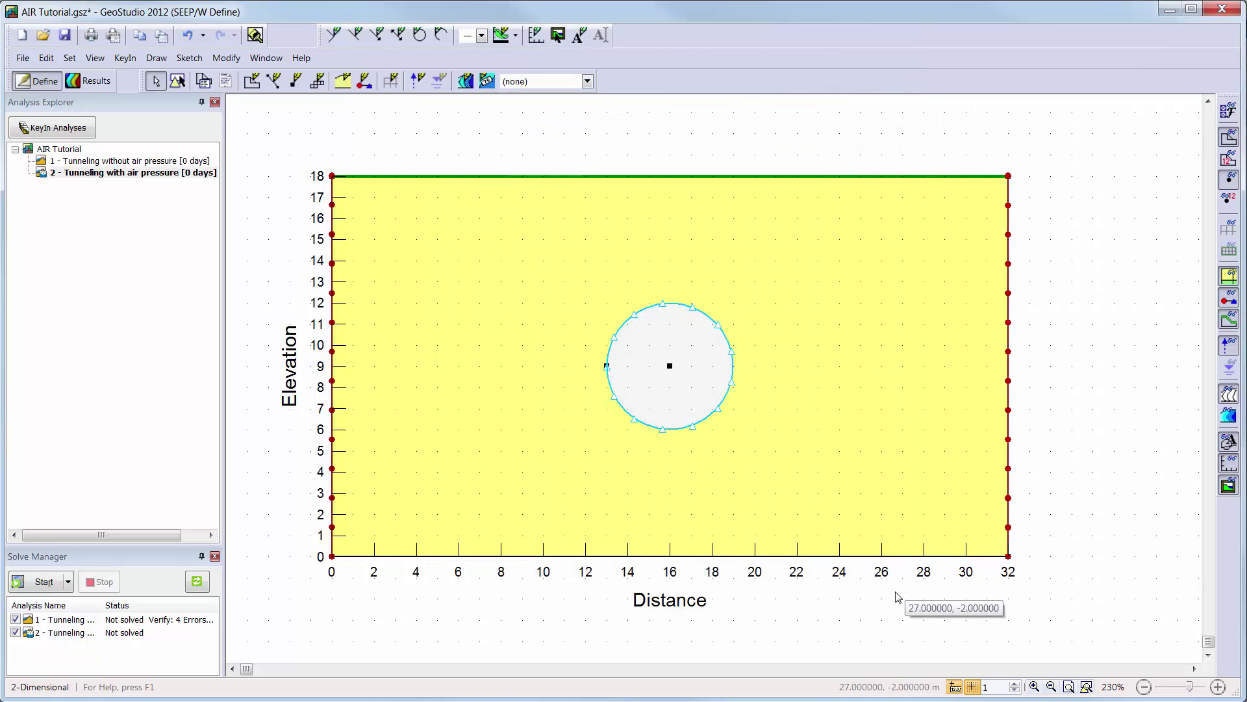
Assign Silty Clay with air to the soil region around the tunnel
click(343, 81)
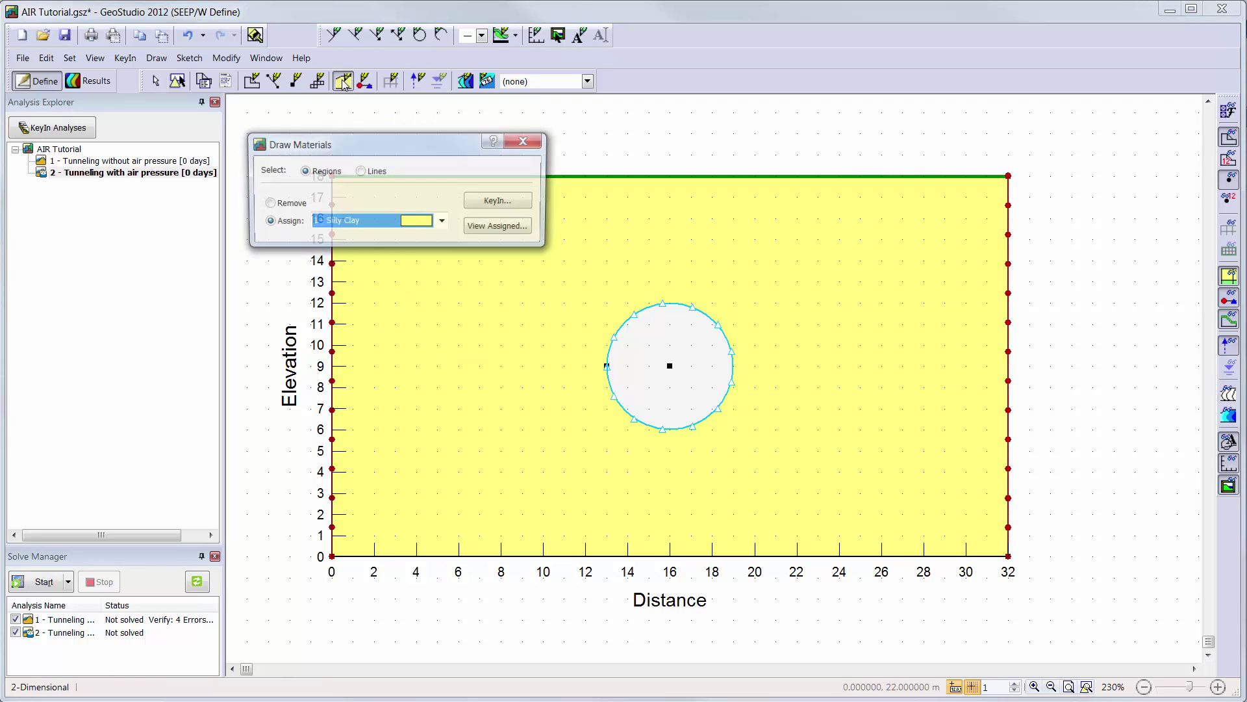
click(443, 222)
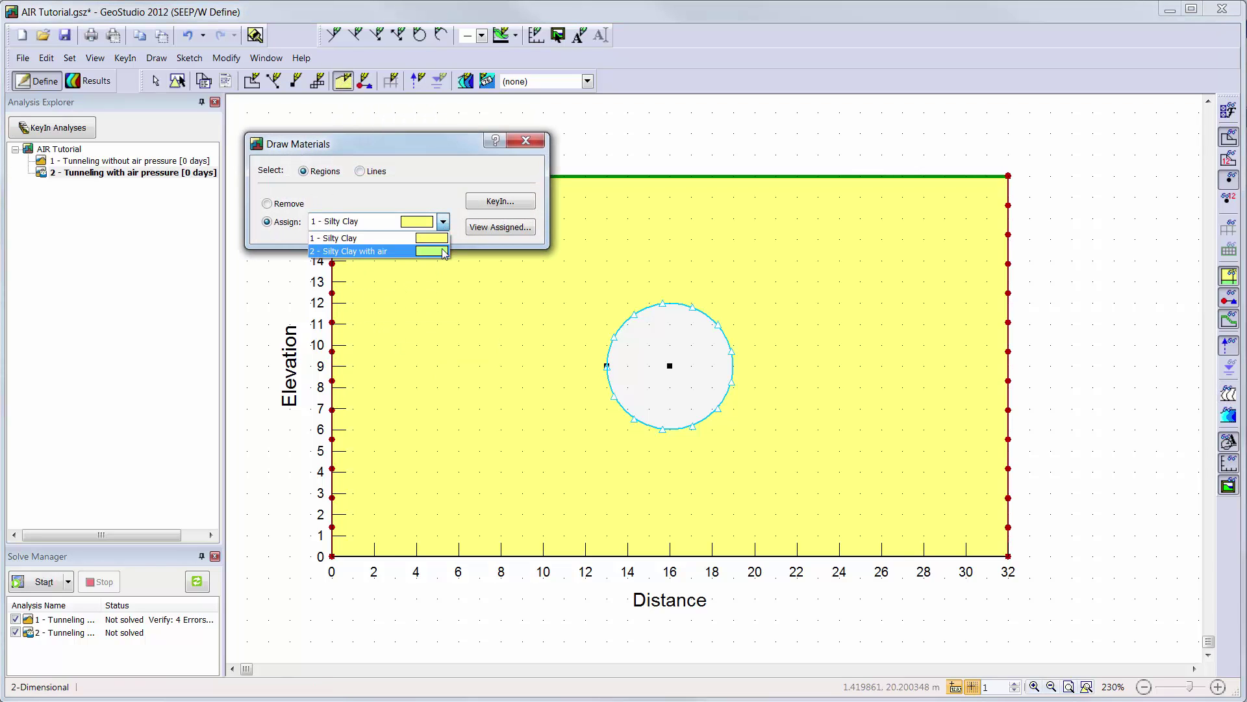
click(444, 252)
click(477, 365)
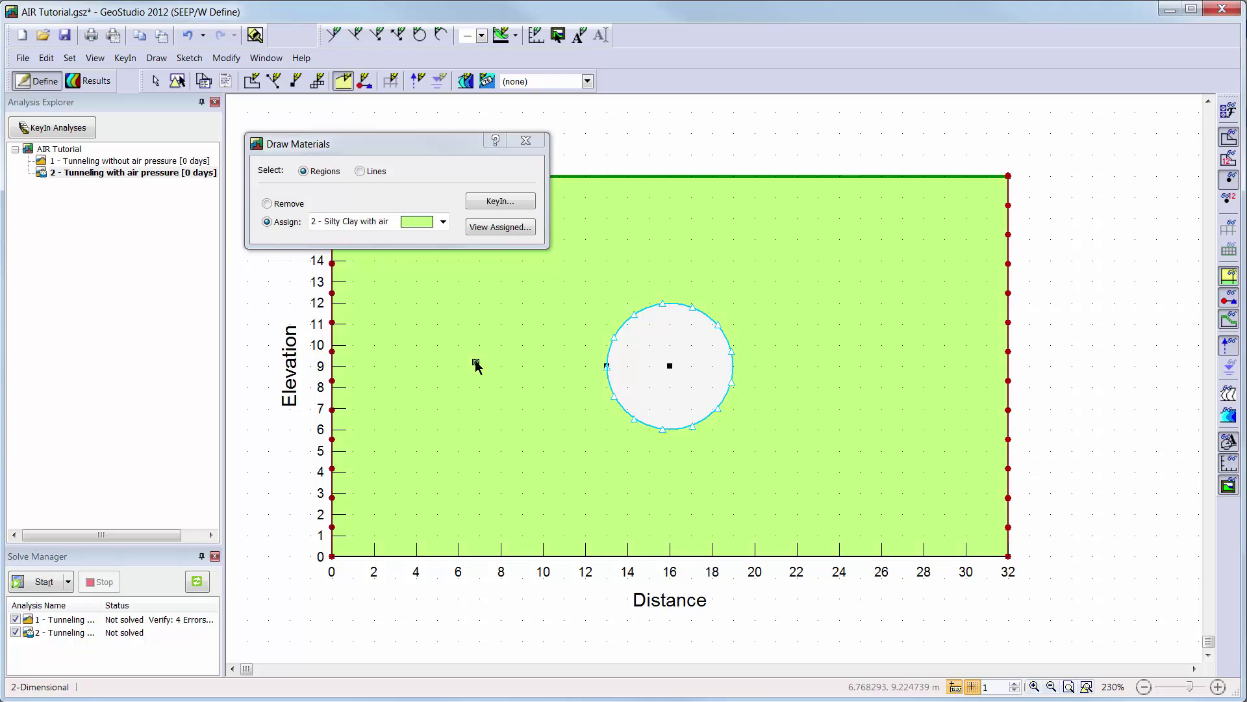
click(526, 140)
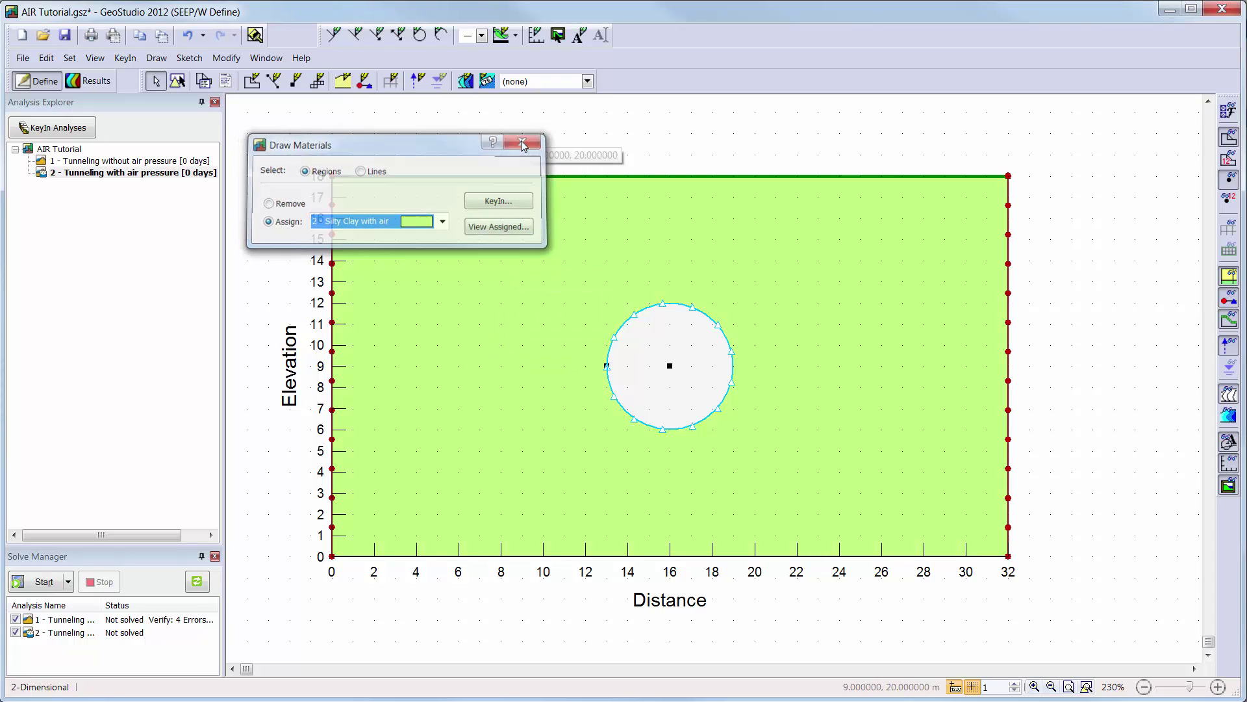
Add a new air boundary condition named Tunnel Pressure at 50 kPa, coloured green
click(365, 83)
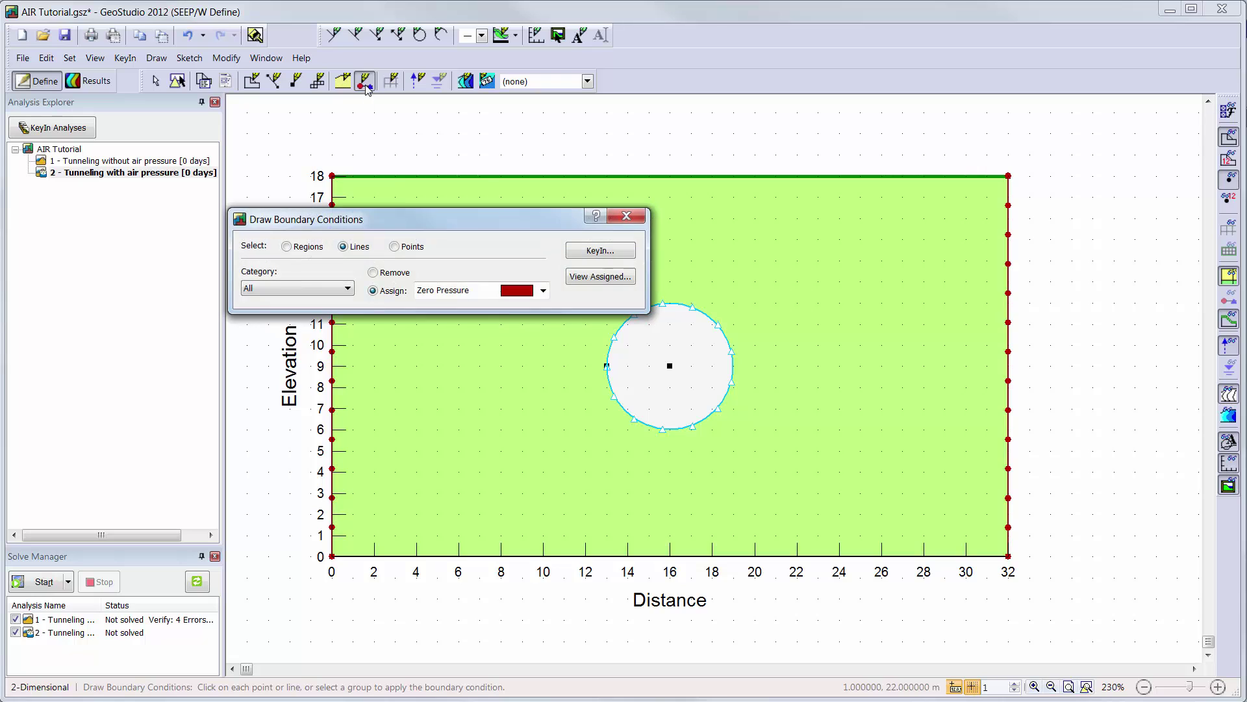
click(594, 251)
click(566, 211)
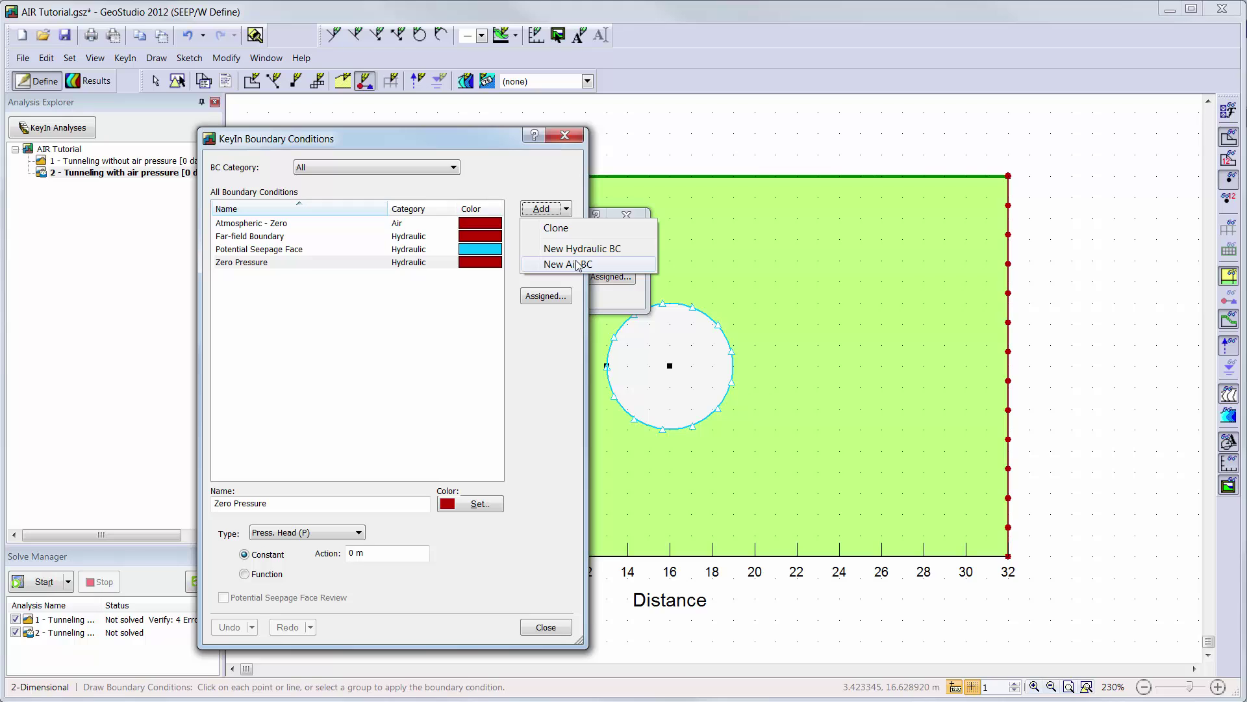
click(578, 265)
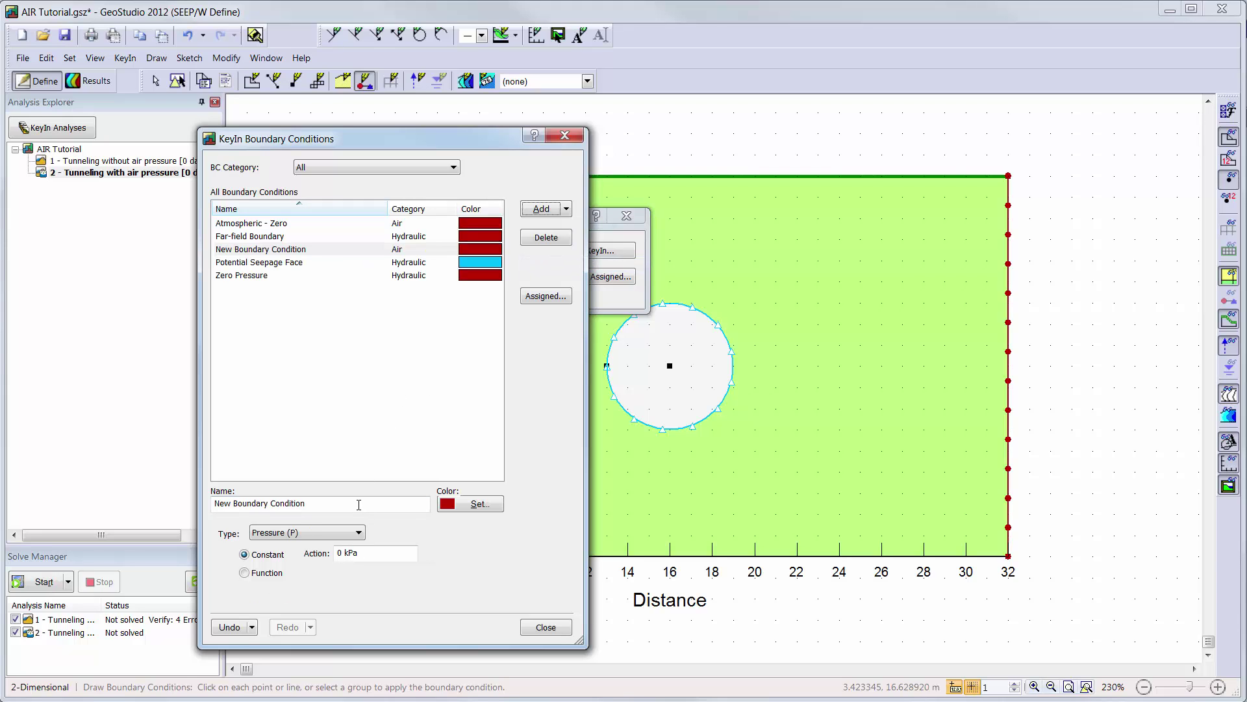
drag(312, 504, 211, 504)
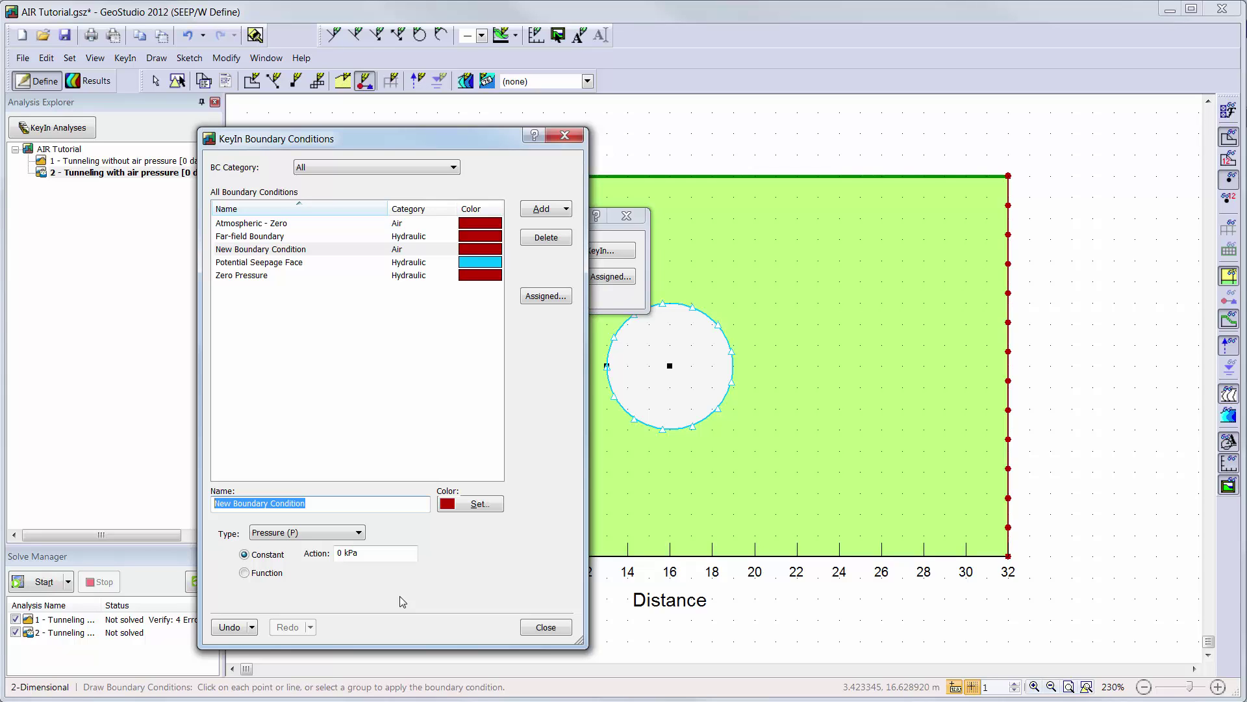
text(Tunnel Pressure)
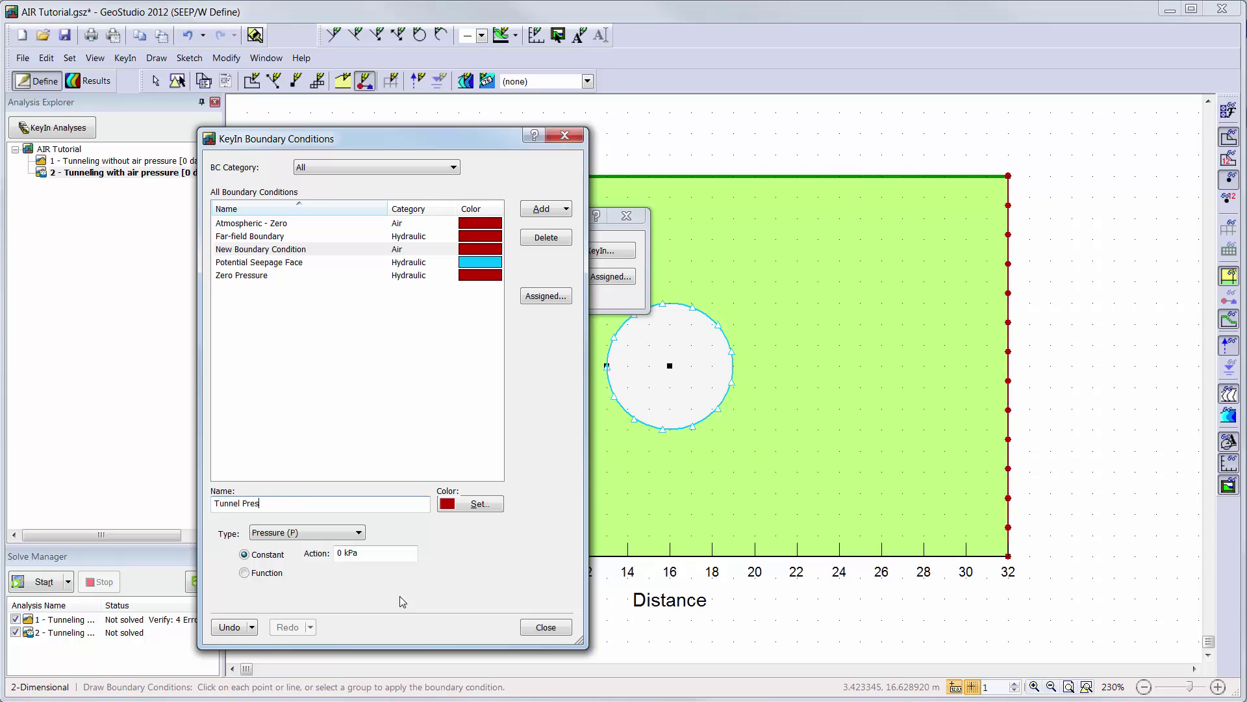
click(366, 552)
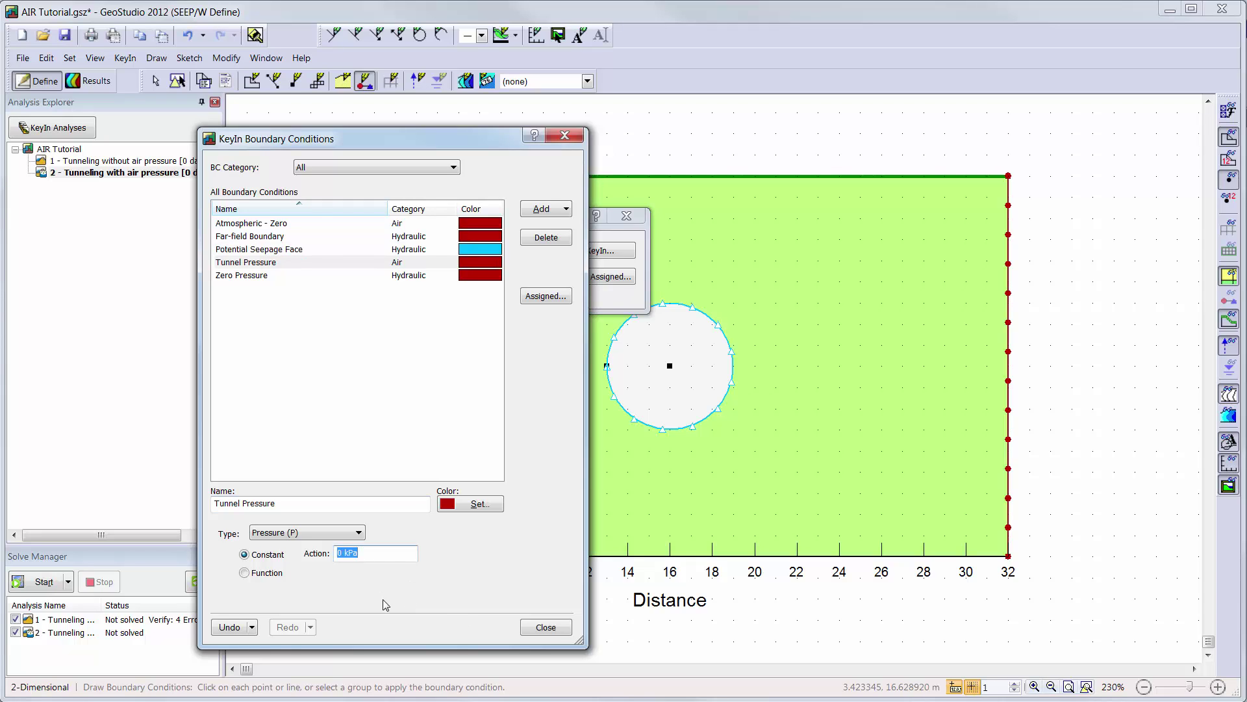
text(50)
key(Tab)
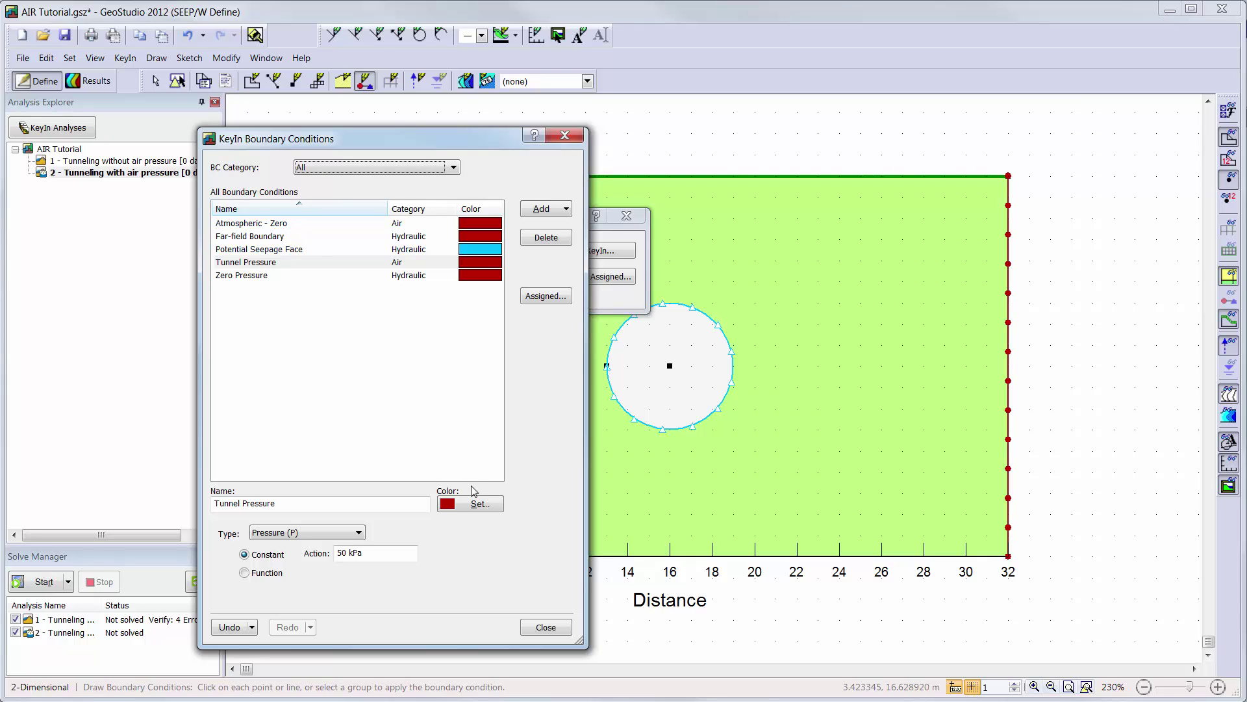
click(475, 507)
click(338, 430)
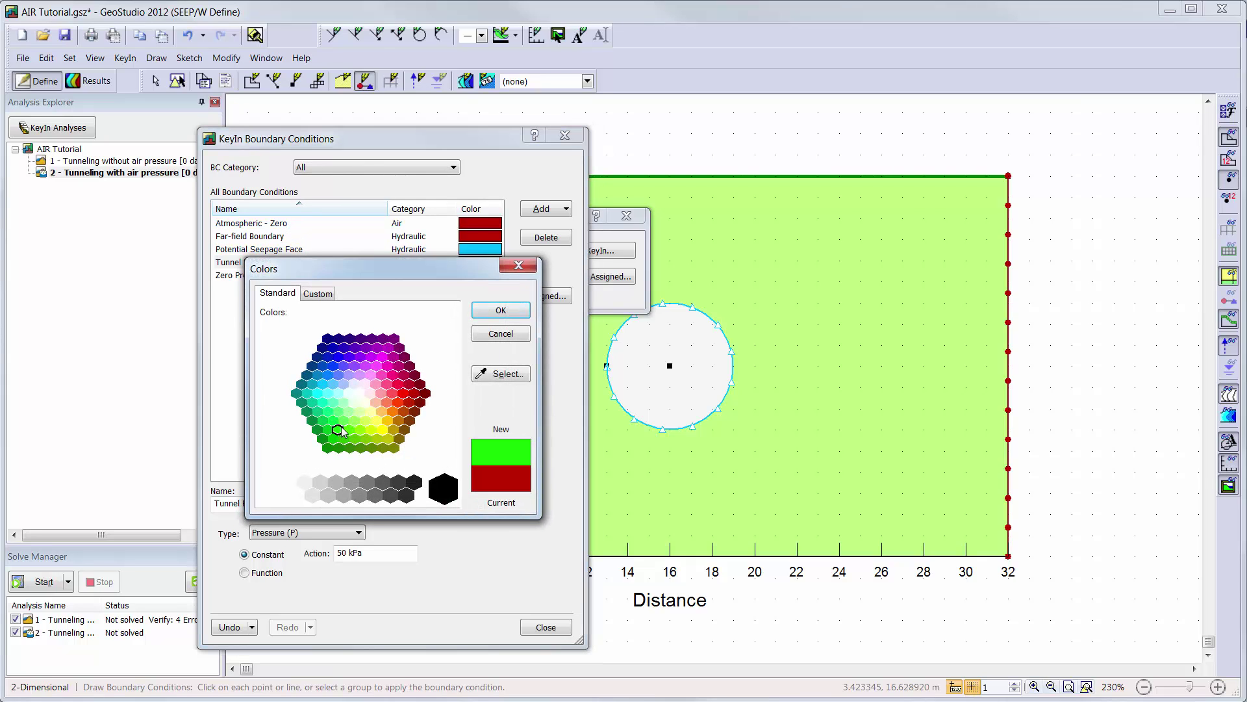
click(500, 310)
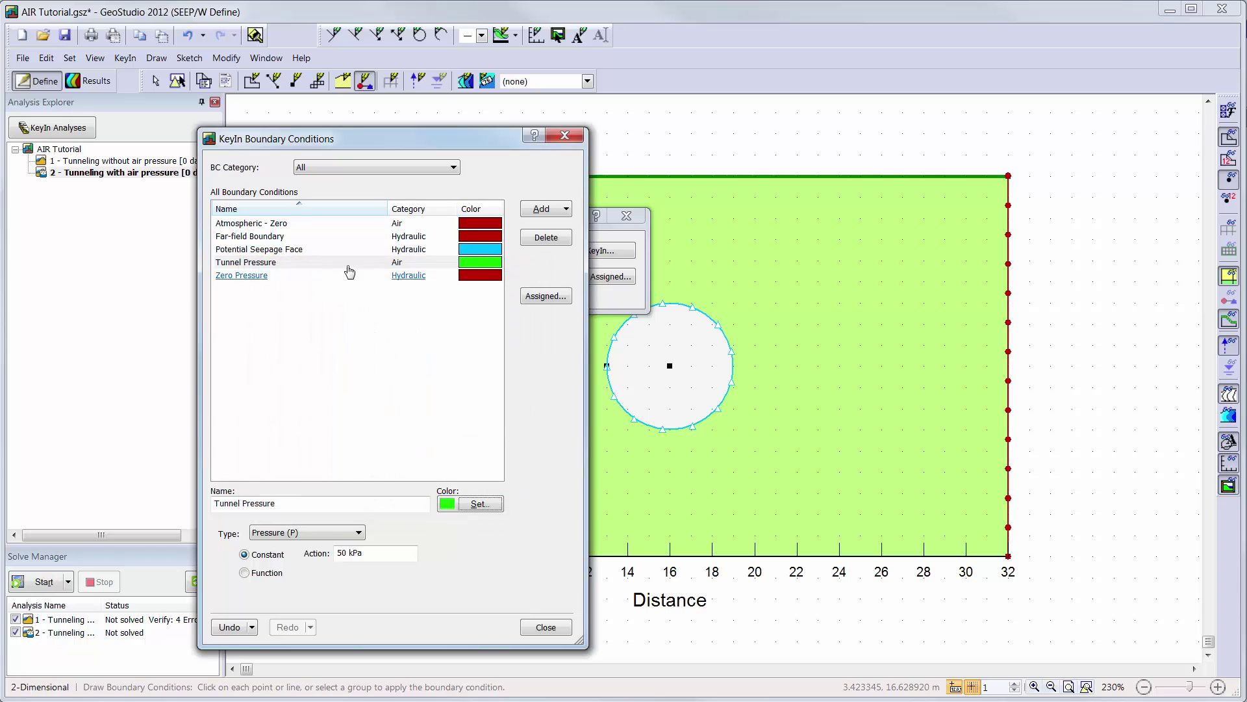
Change the Atmospheric - Zero boundary condition colour to blue
click(293, 227)
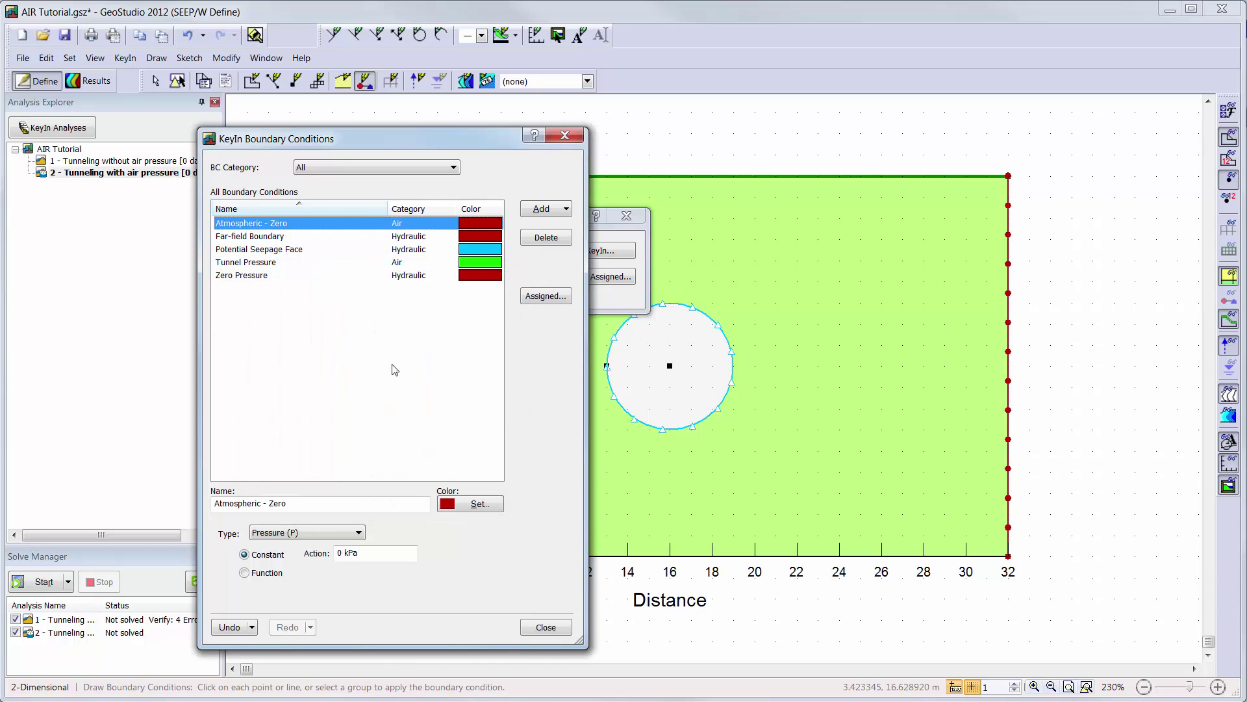
click(480, 505)
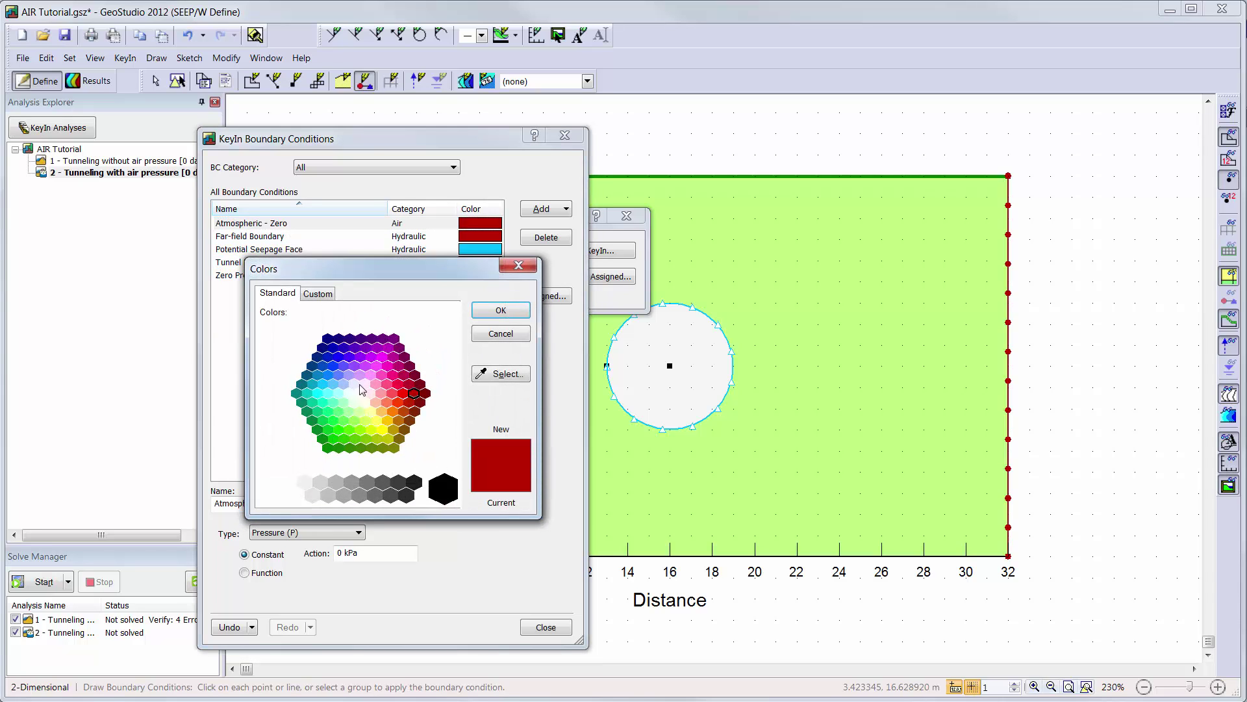
click(347, 351)
click(500, 311)
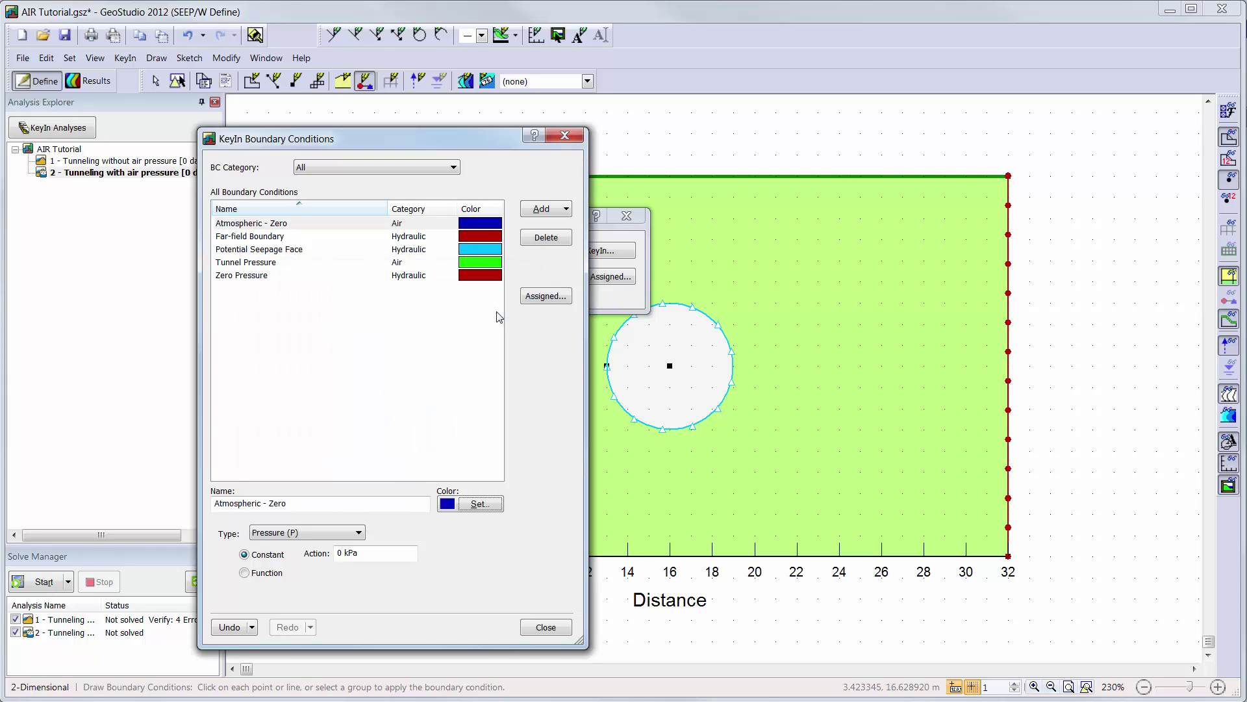
Assign Atmospheric - Zero to the top ground line and Tunnel Pressure to the tunnel circle, filtering by Air
click(546, 627)
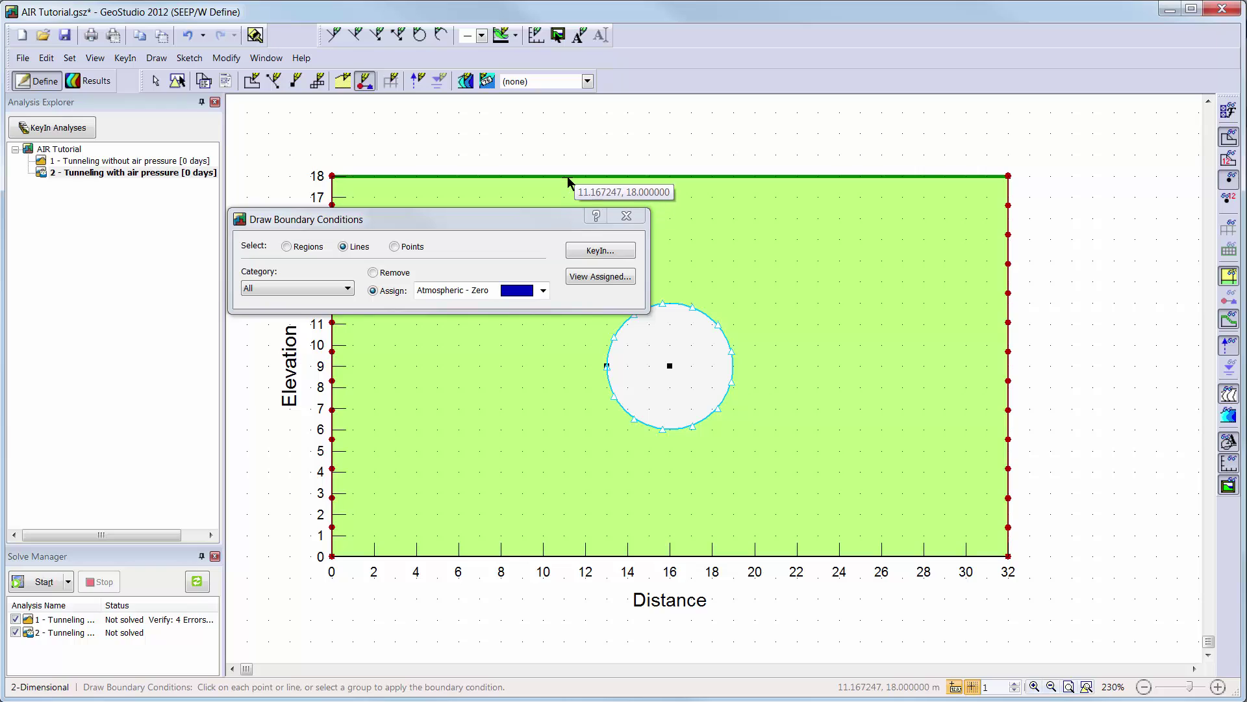
click(567, 176)
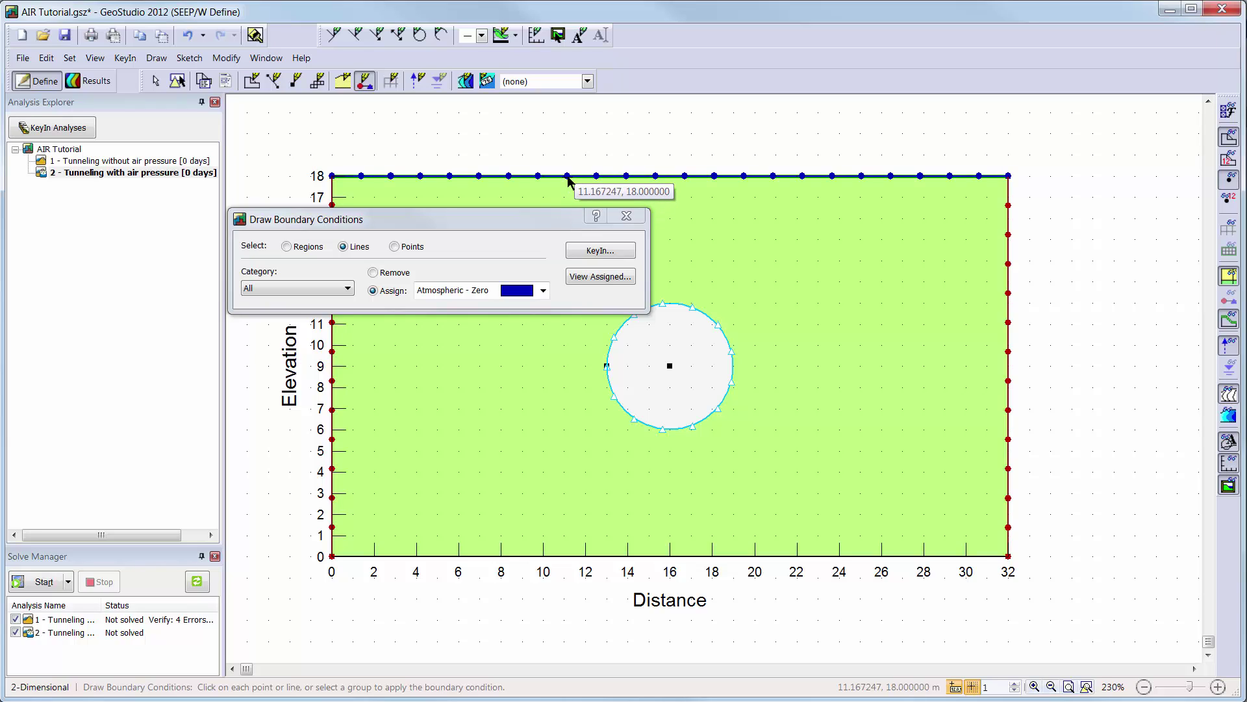
click(543, 291)
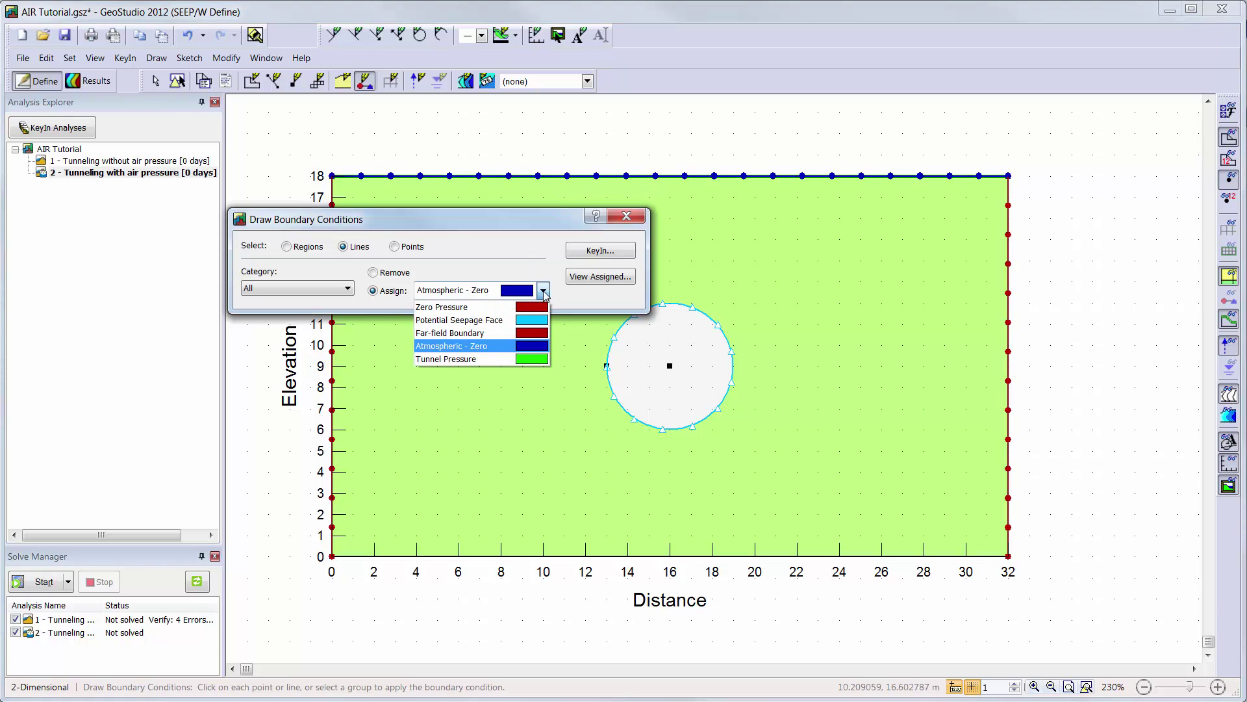
click(497, 359)
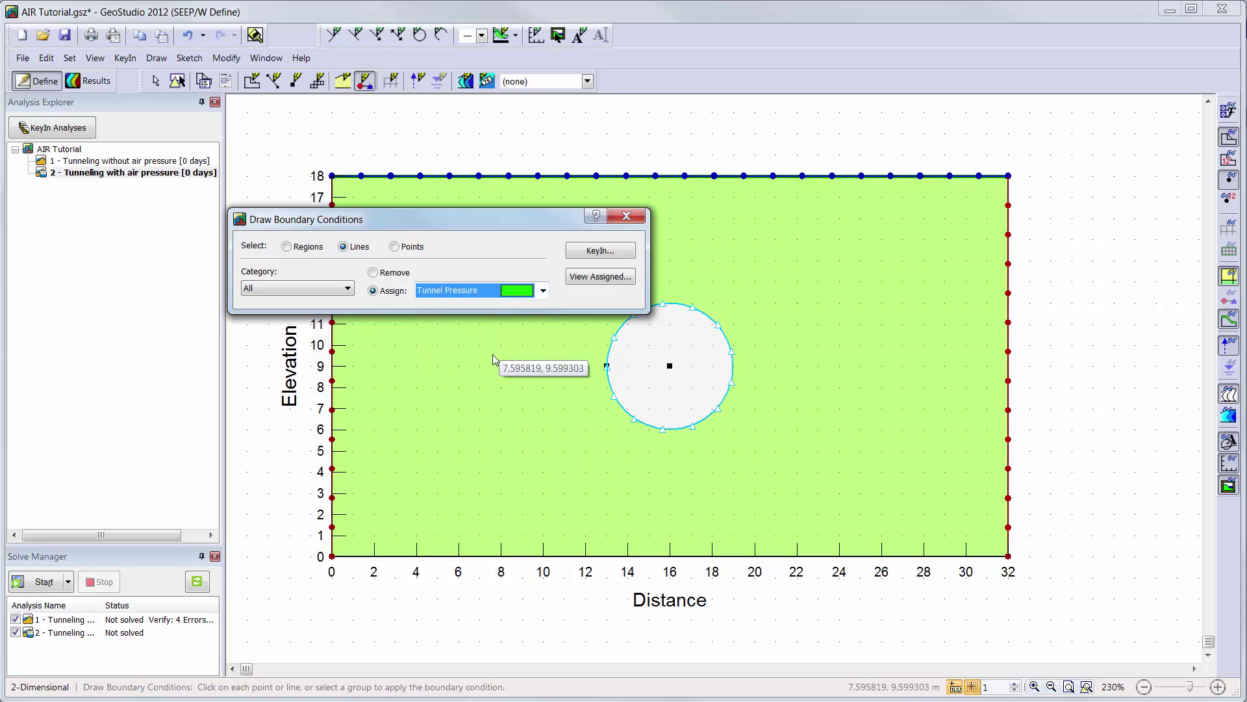
click(610, 384)
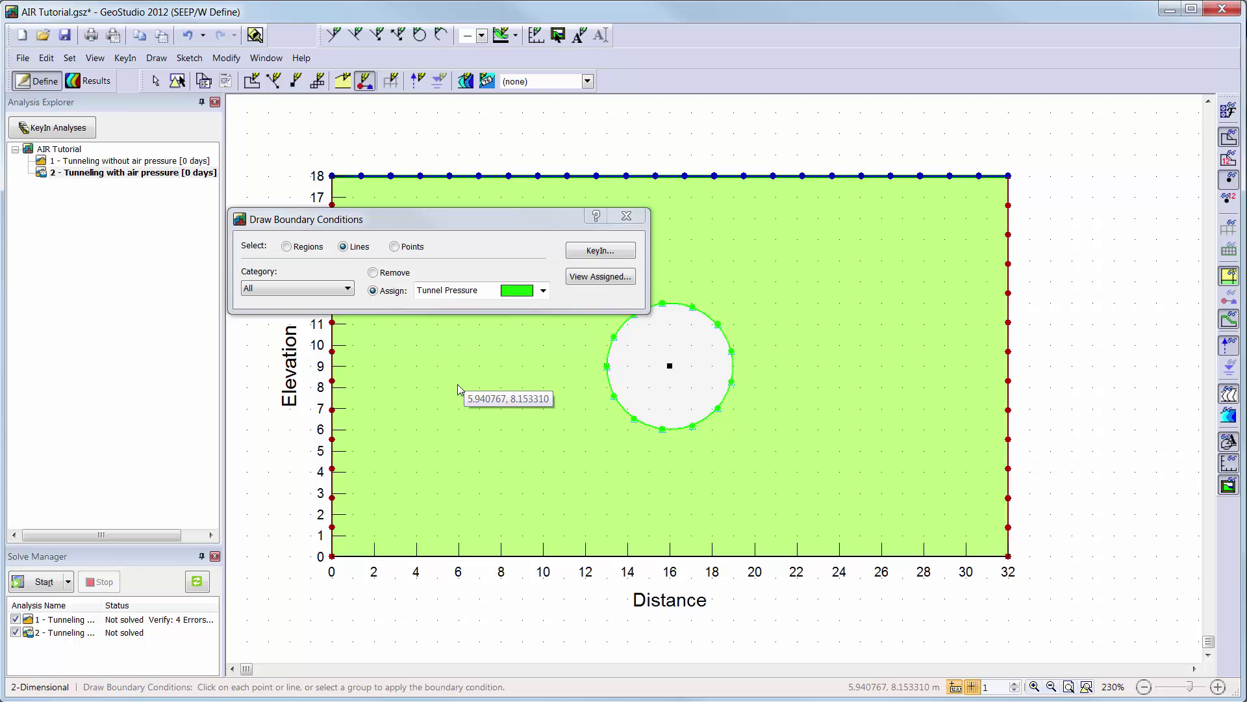
click(339, 289)
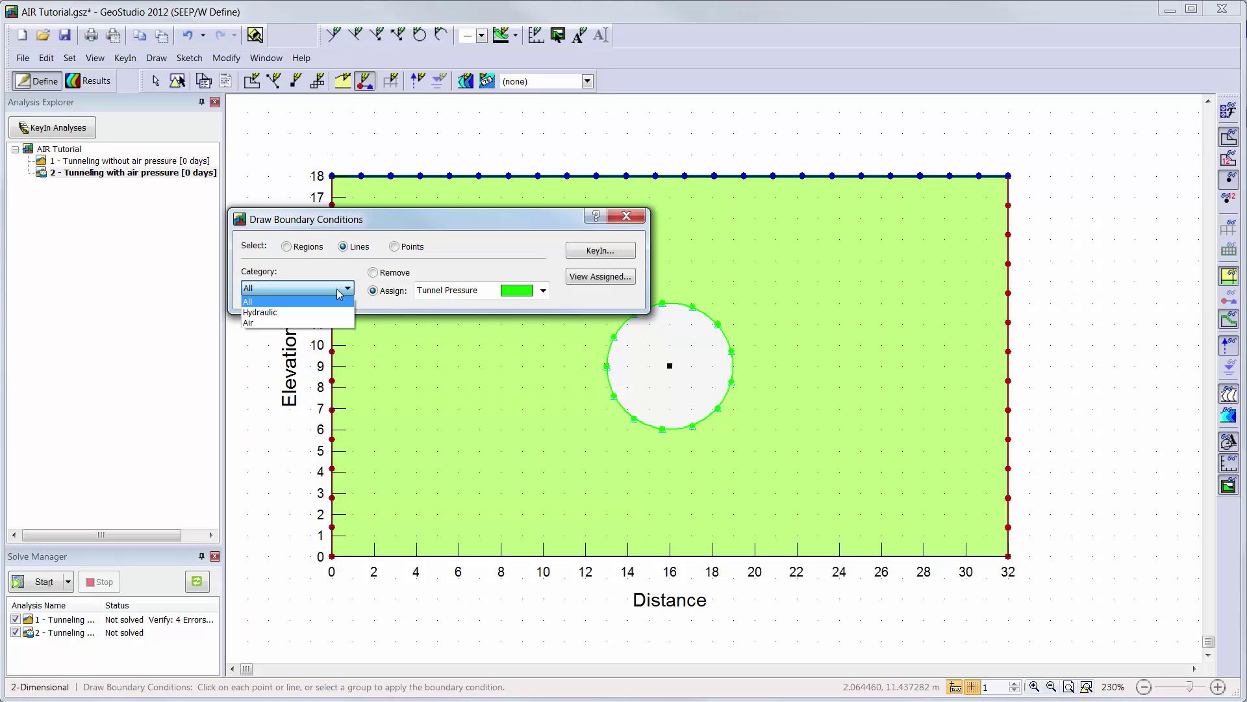
click(325, 323)
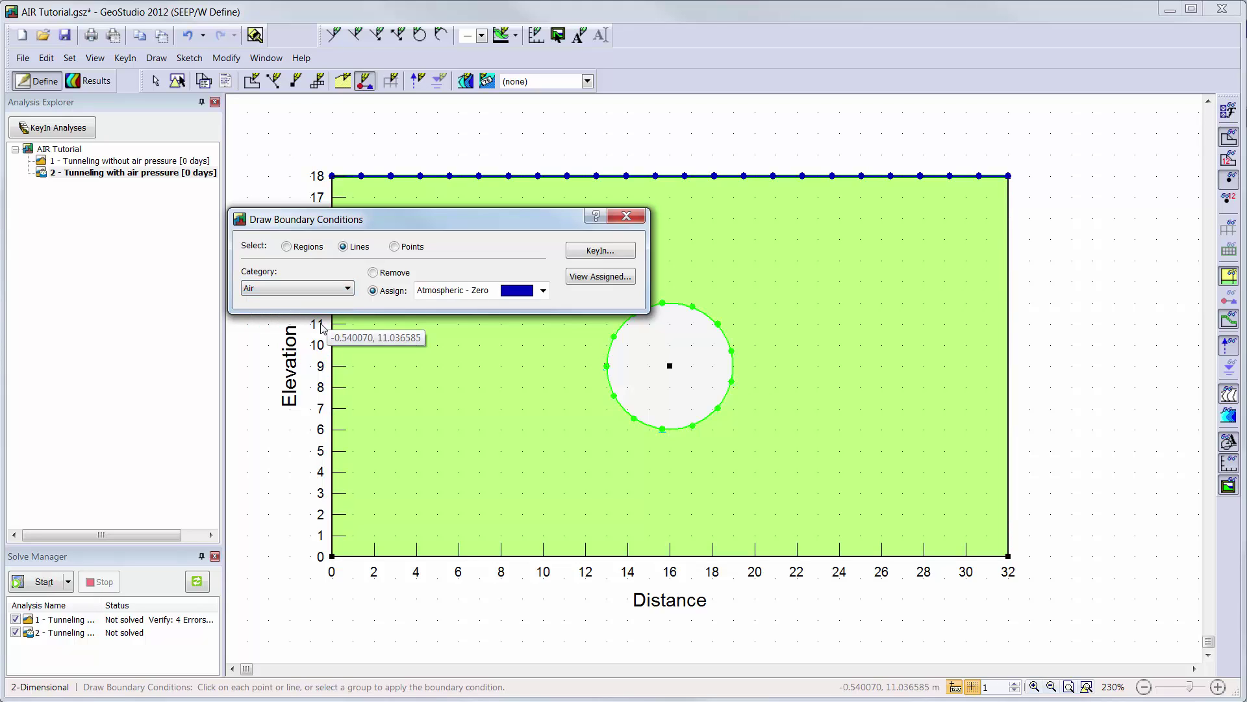
Set the mesh Global Element Size to 1.25 m
click(627, 217)
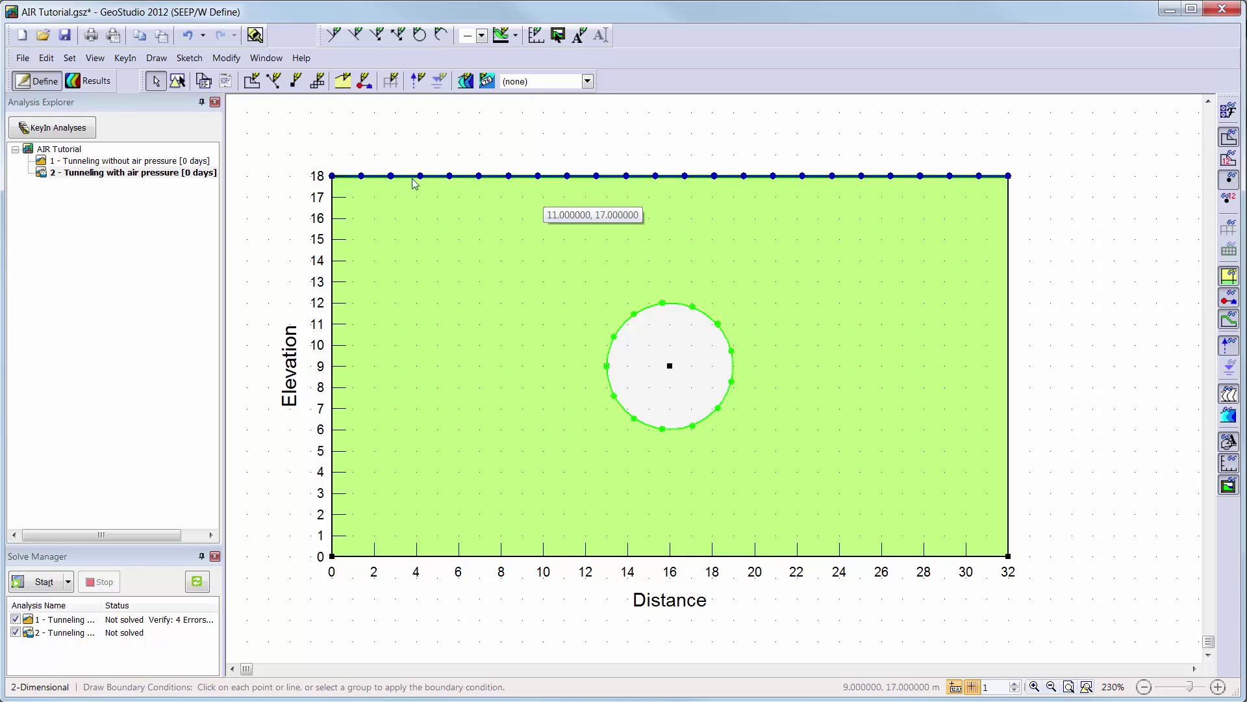
click(392, 81)
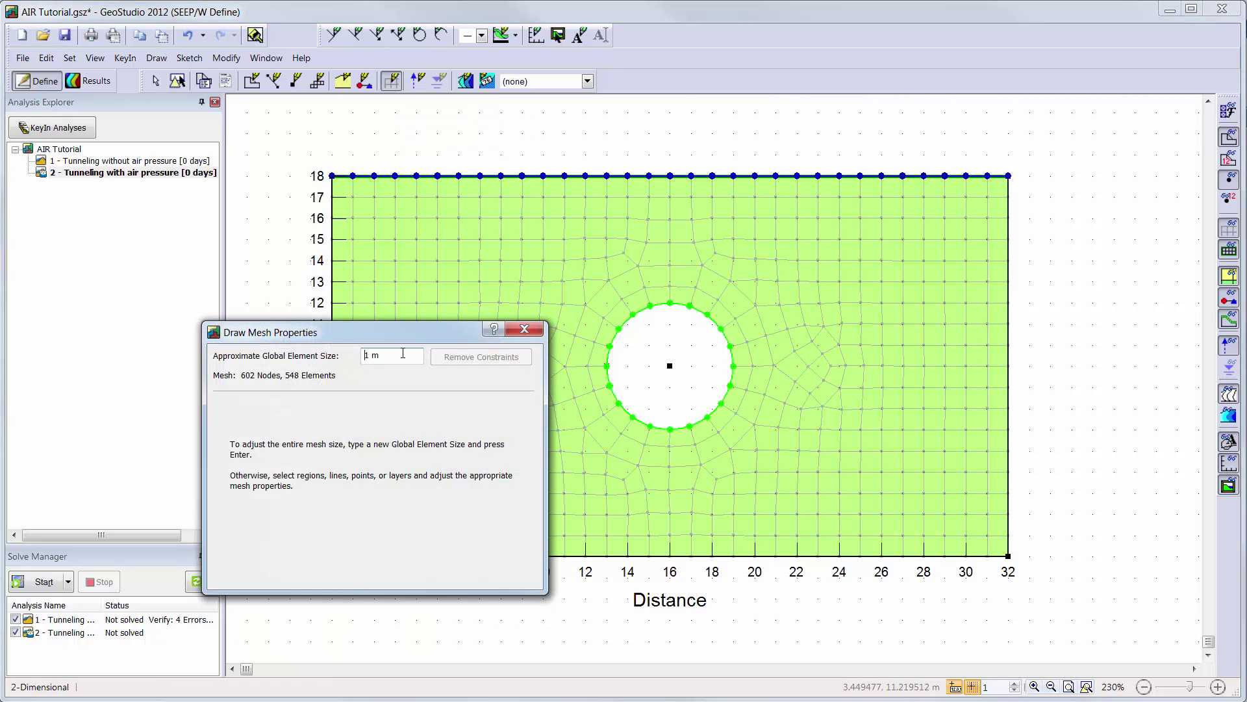
click(374, 356)
text(1.25)
key(Return)
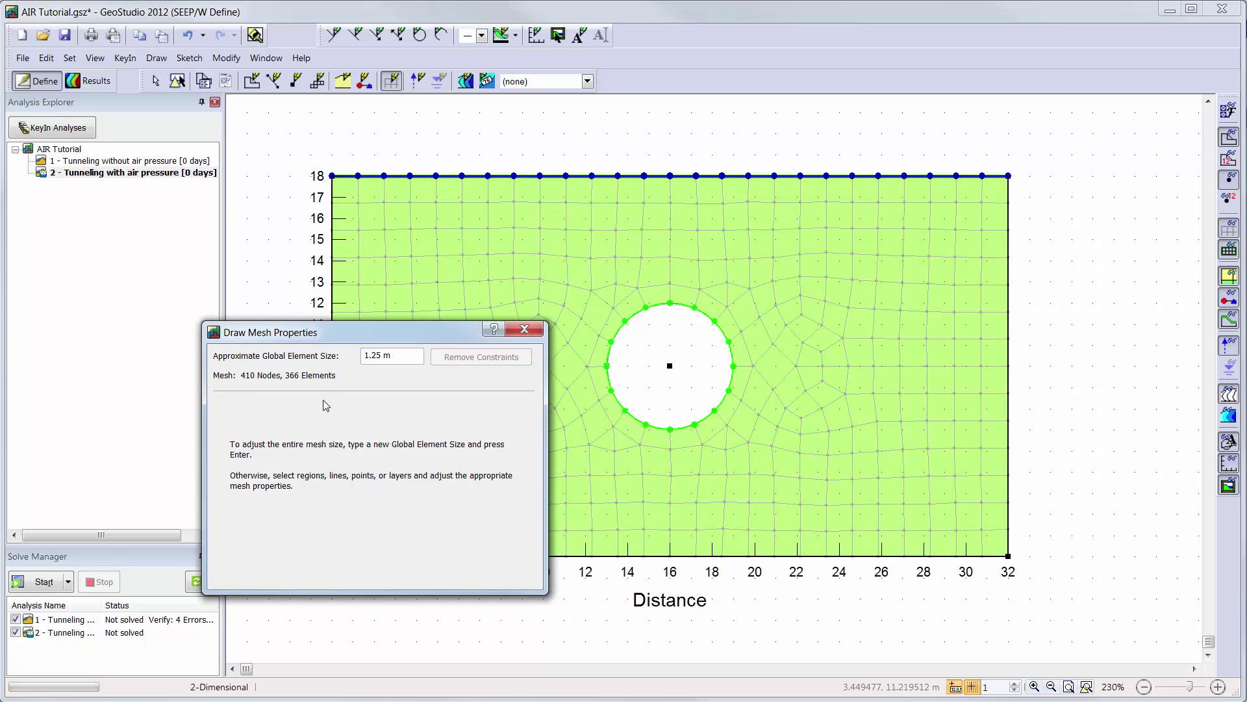
Give the tunnel circle an edge length of 0.5 ratio of default size
click(618, 408)
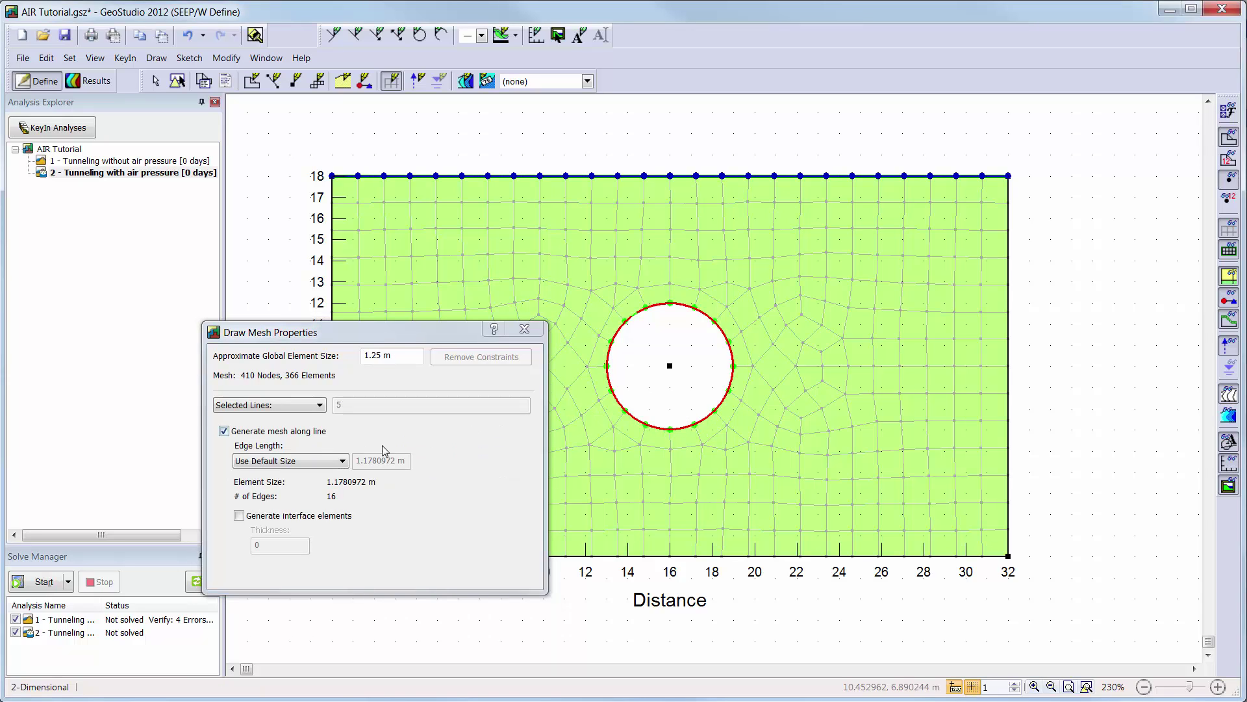
click(342, 462)
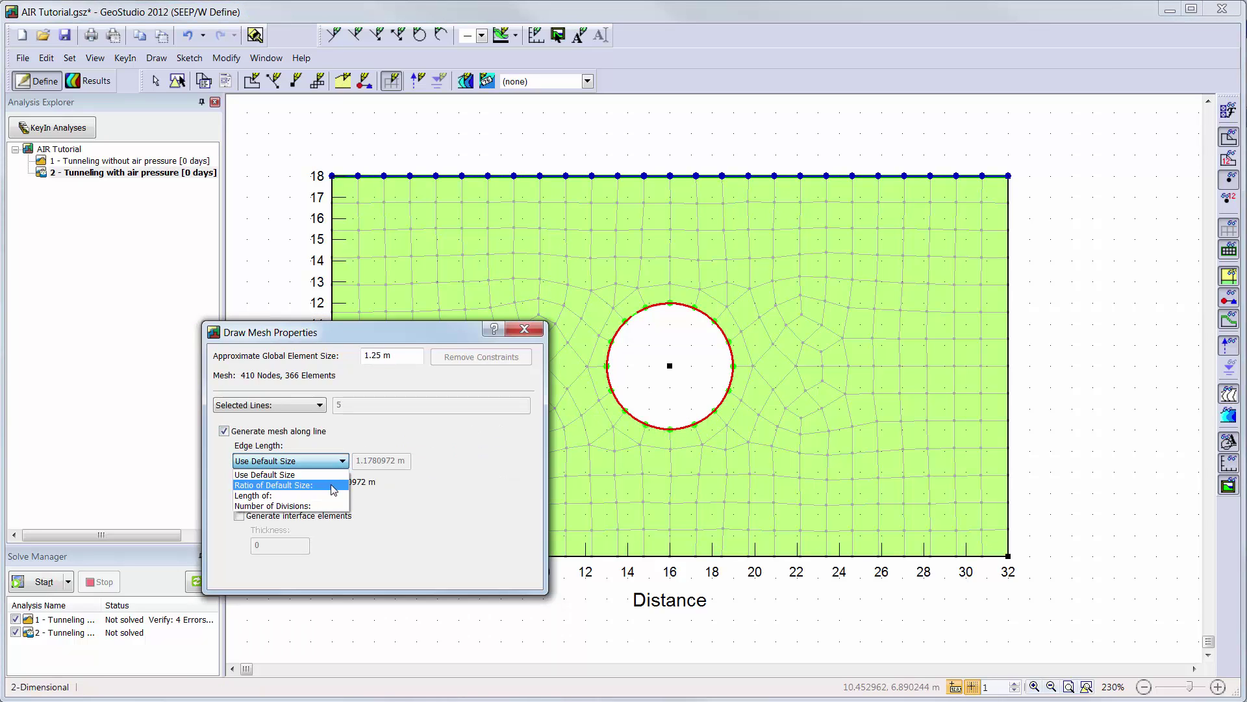
click(334, 486)
double_click(372, 464)
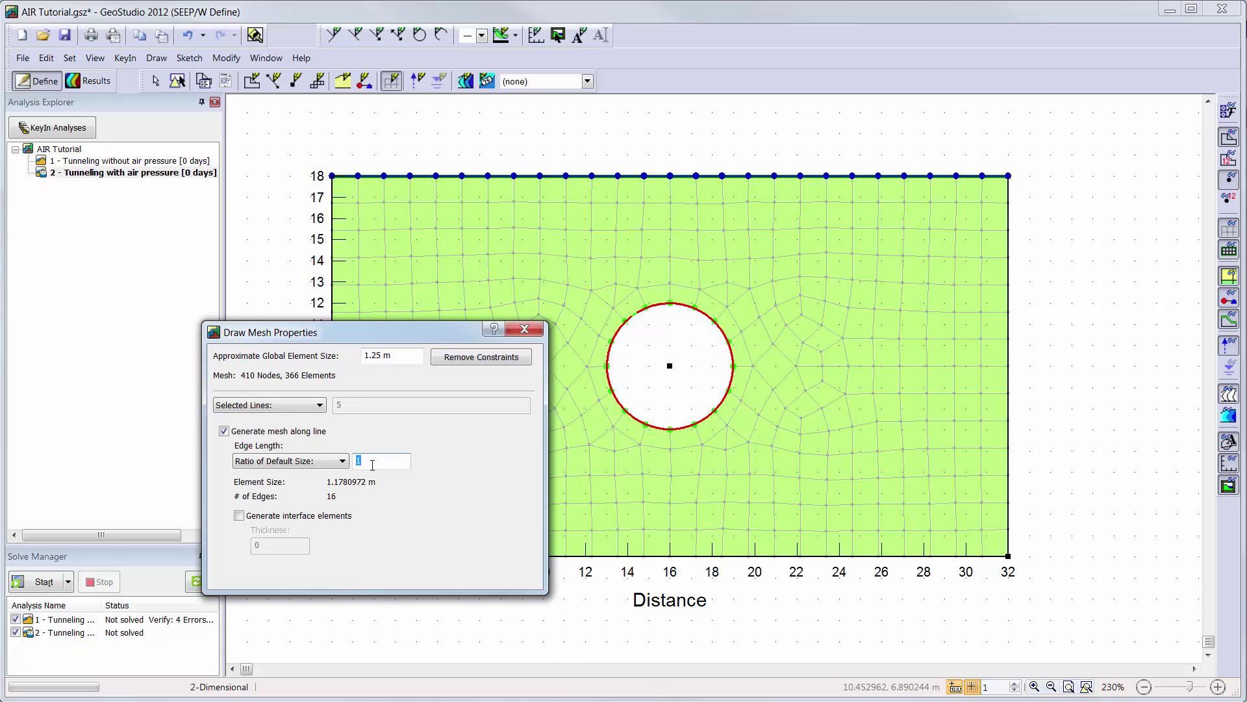
text(0.5)
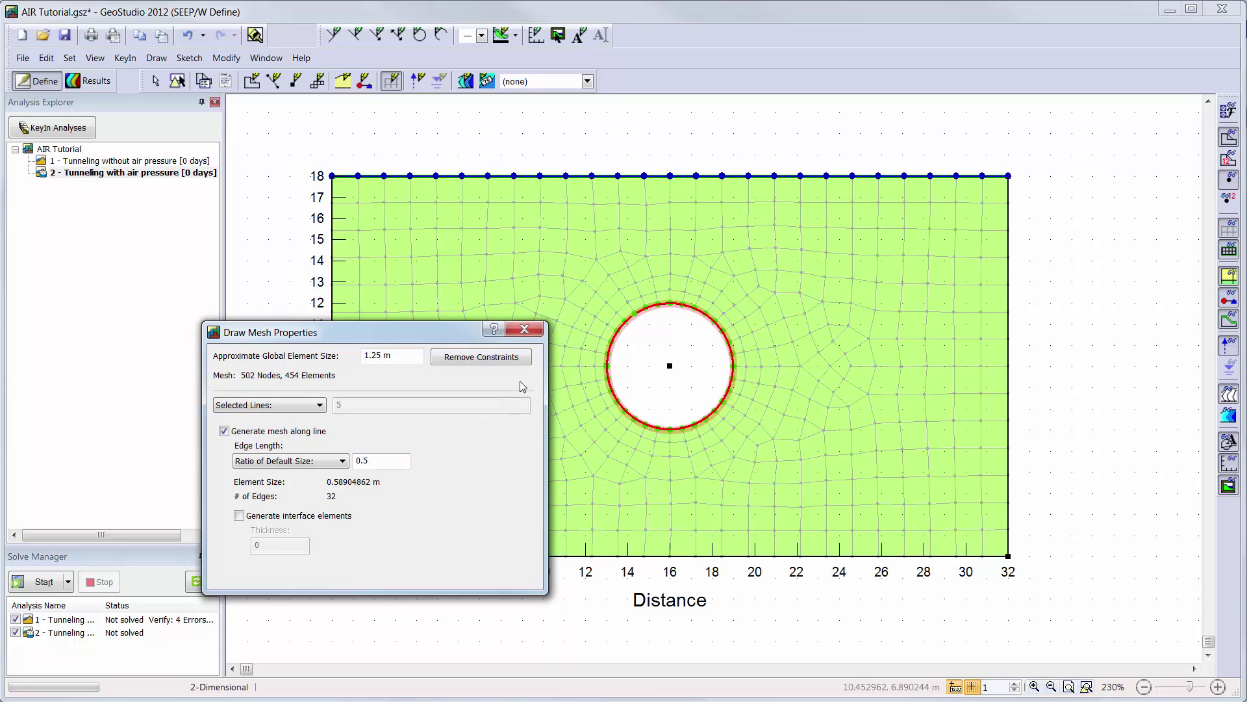
click(524, 331)
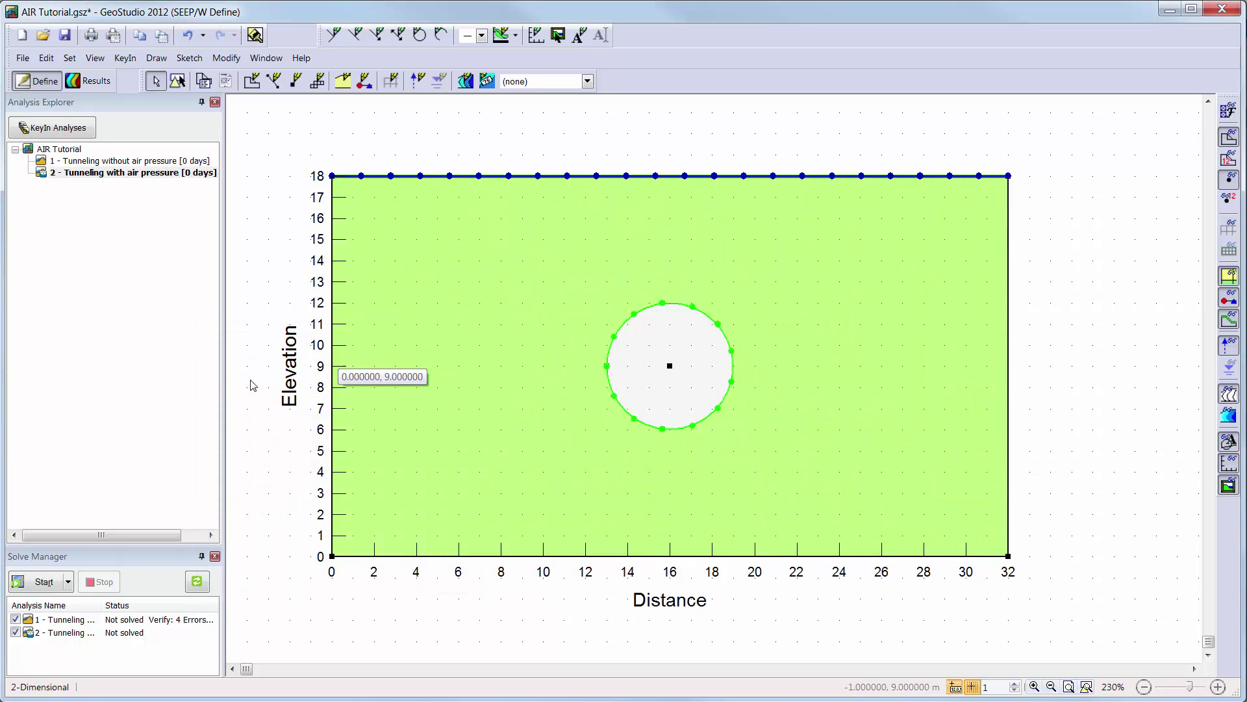
Solve both analyses and contour Pore-Water Pressure for 1 - Tunneling without air pressure
click(40, 581)
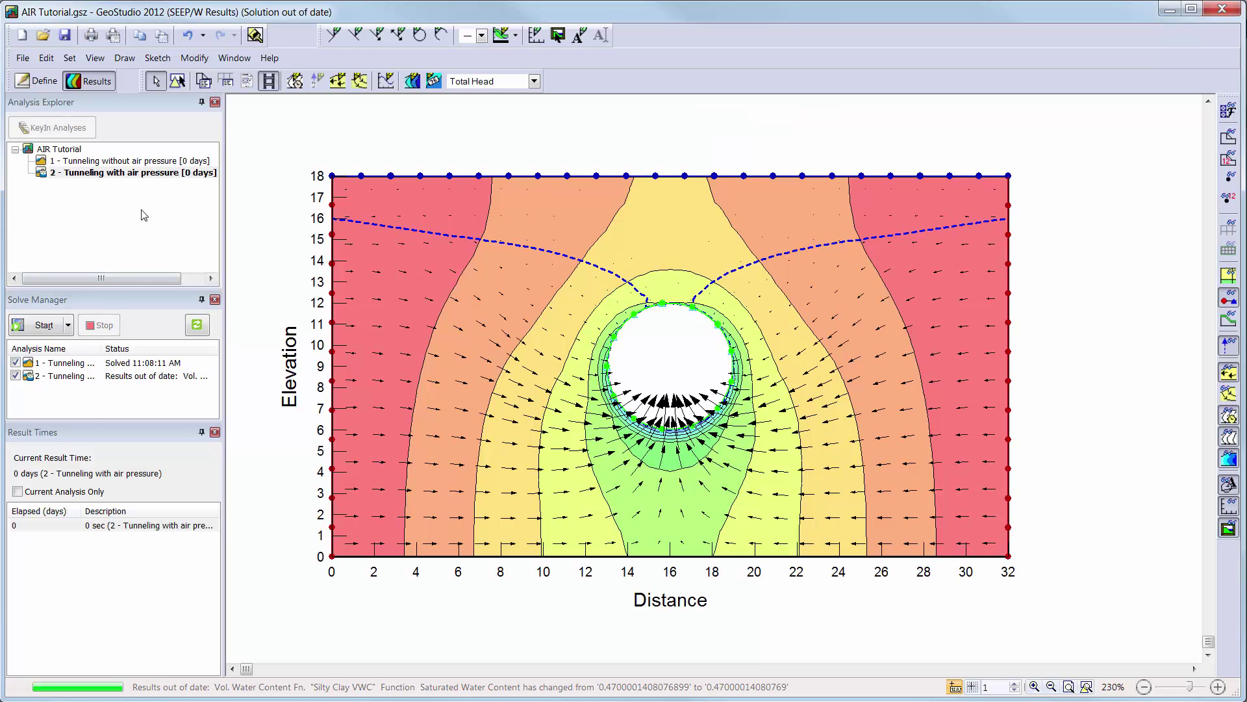
click(145, 162)
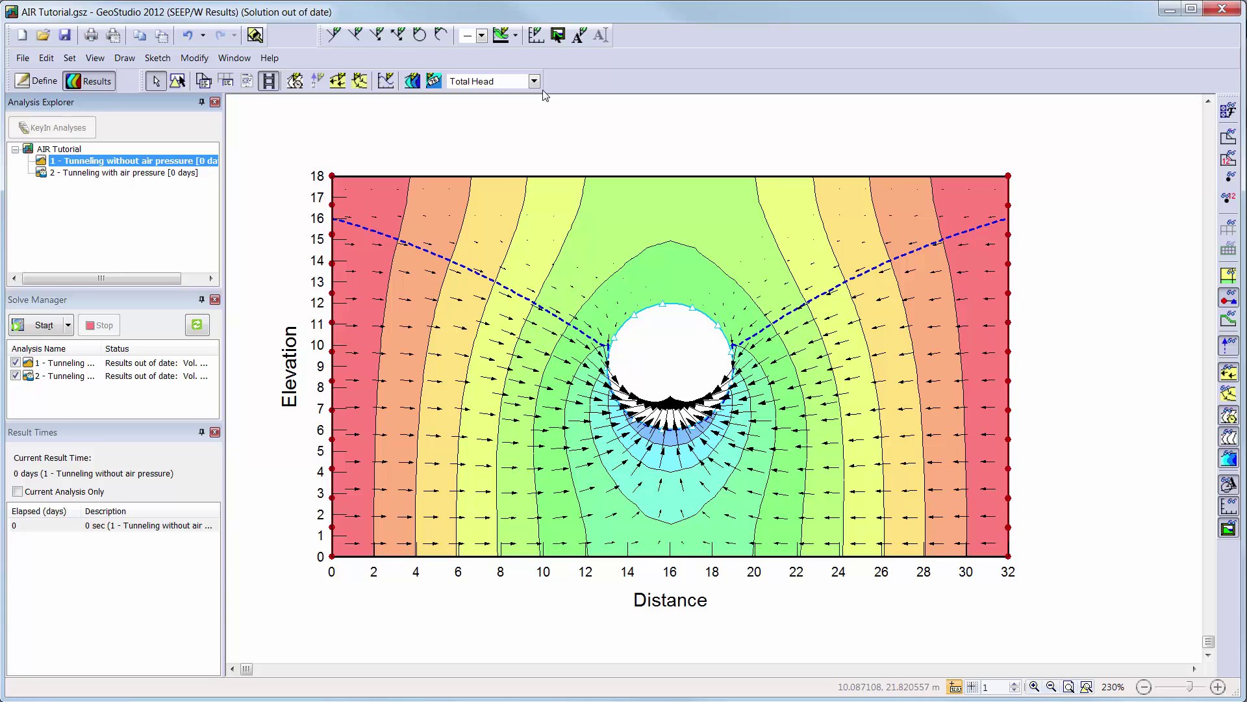
click(534, 81)
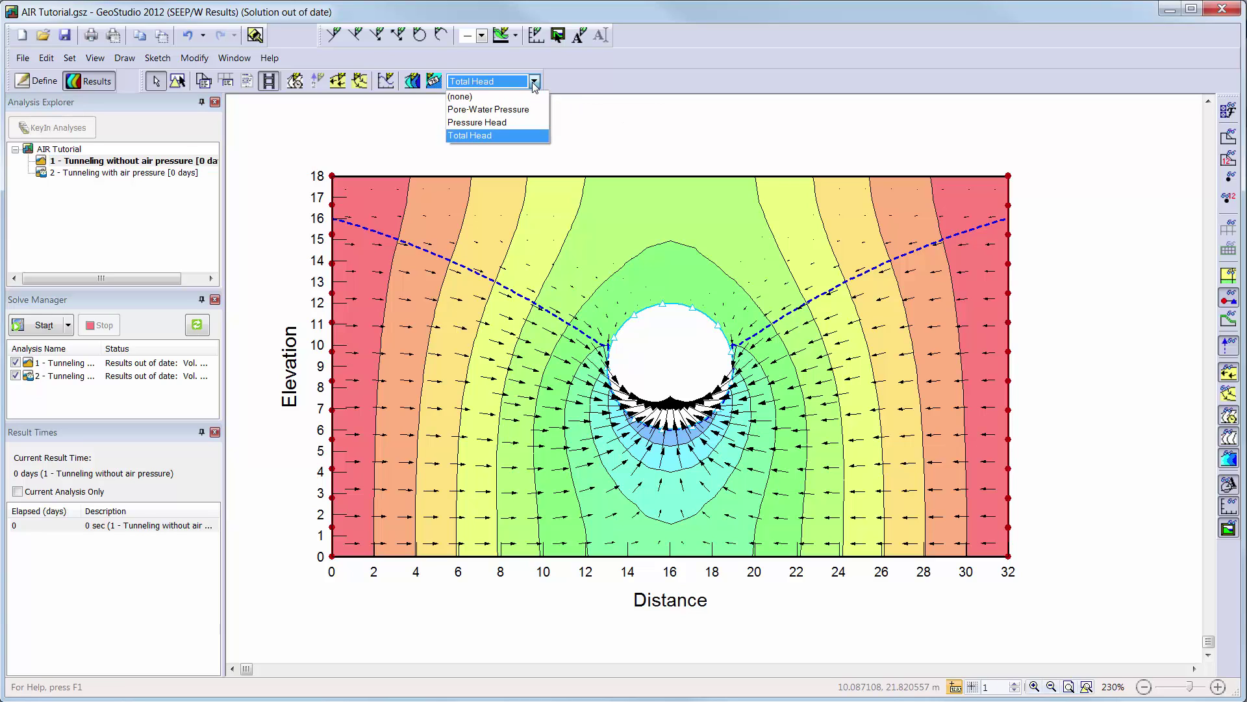
click(526, 115)
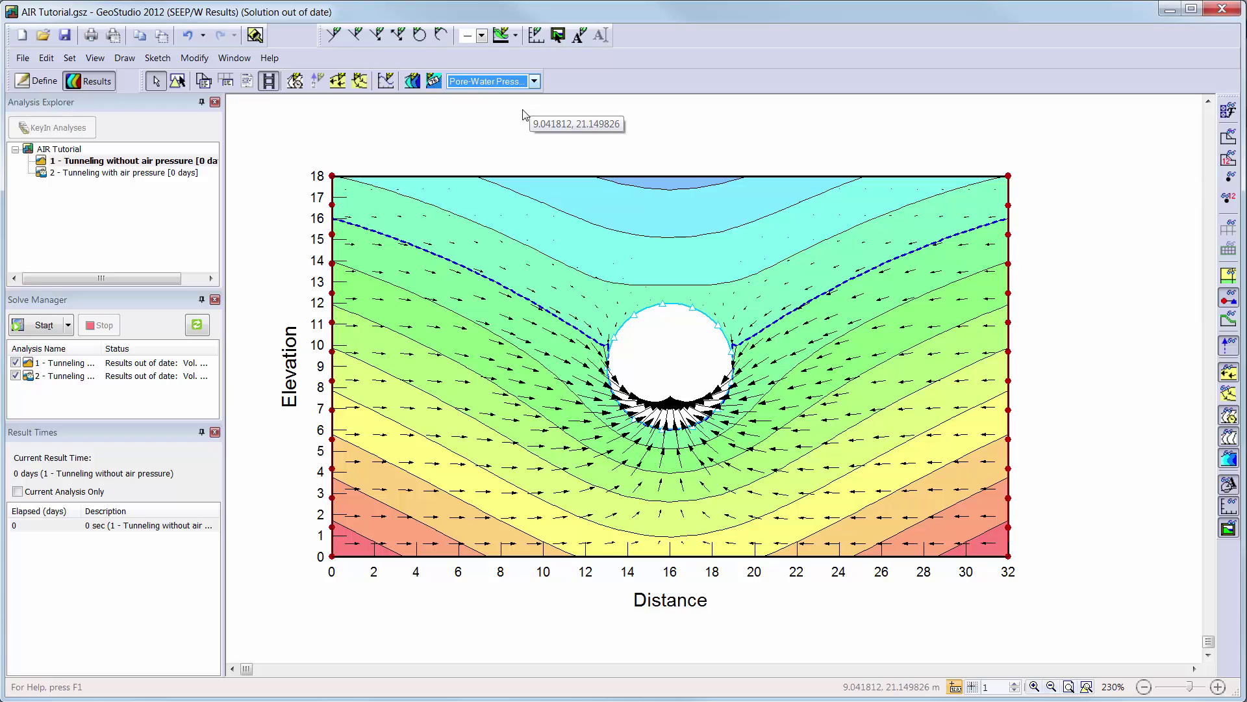
Keep Wide Rainbow shading, enable the contour legend, and place it right of the plot
click(411, 82)
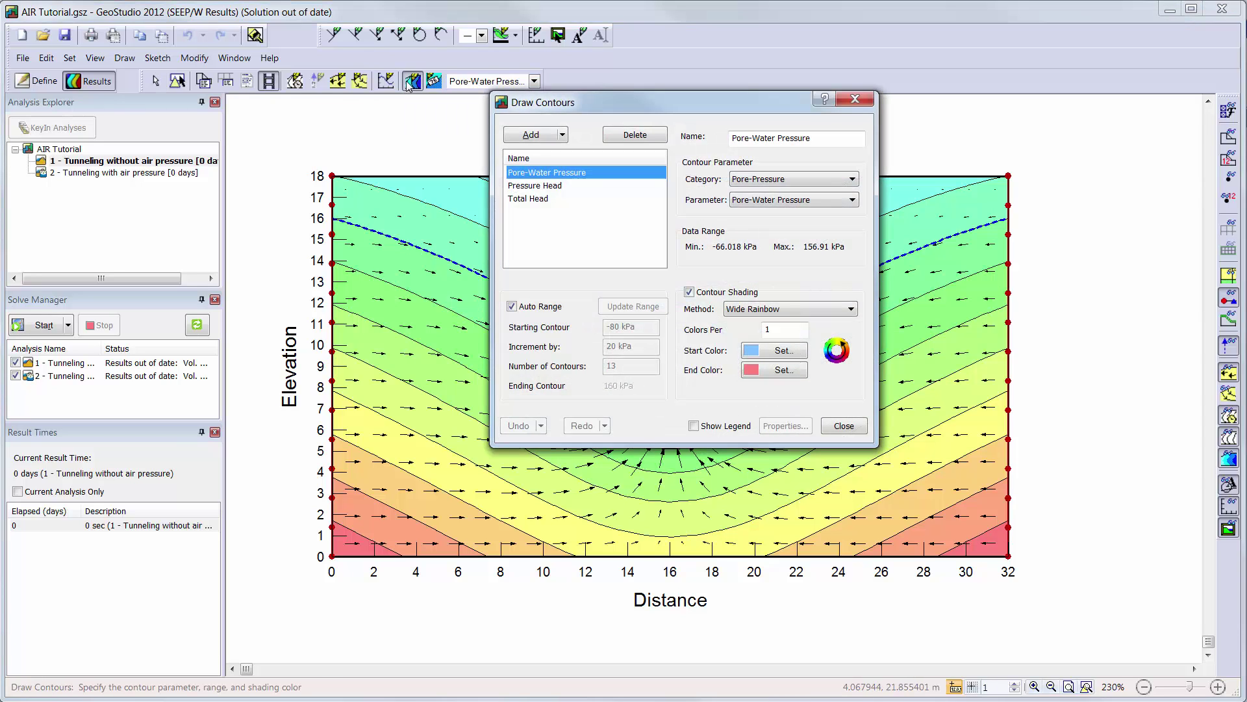
click(851, 310)
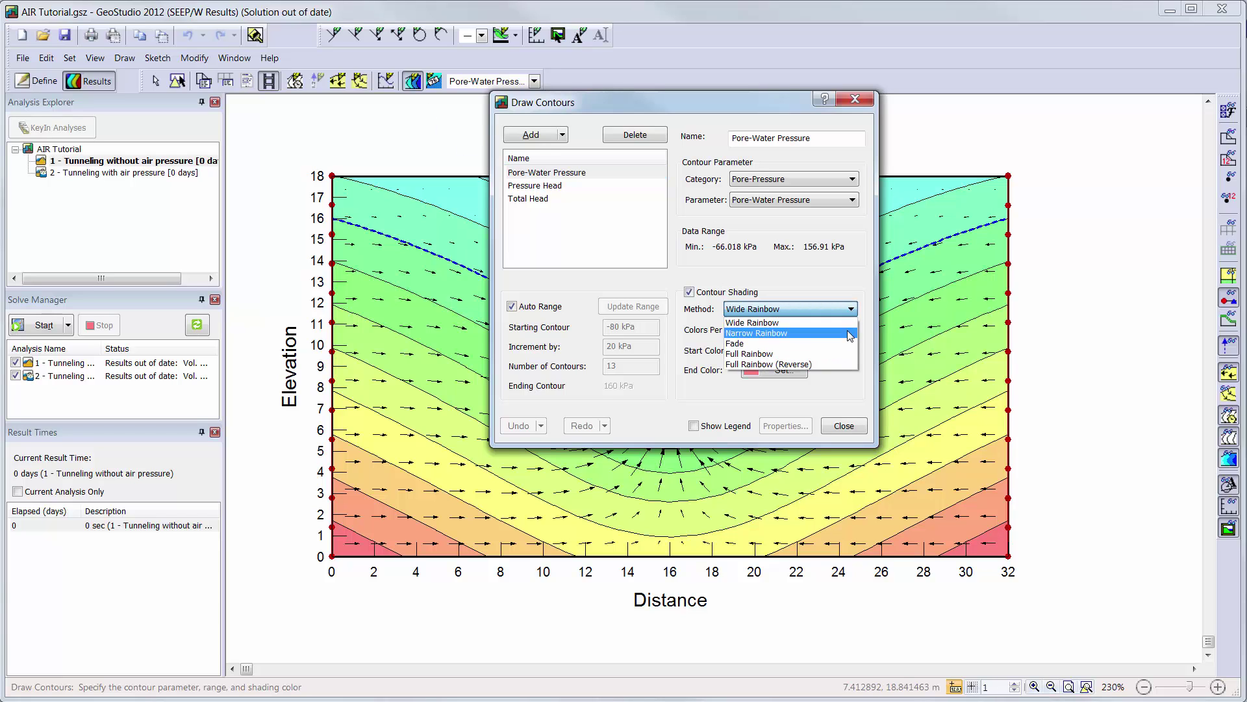
click(848, 333)
click(852, 310)
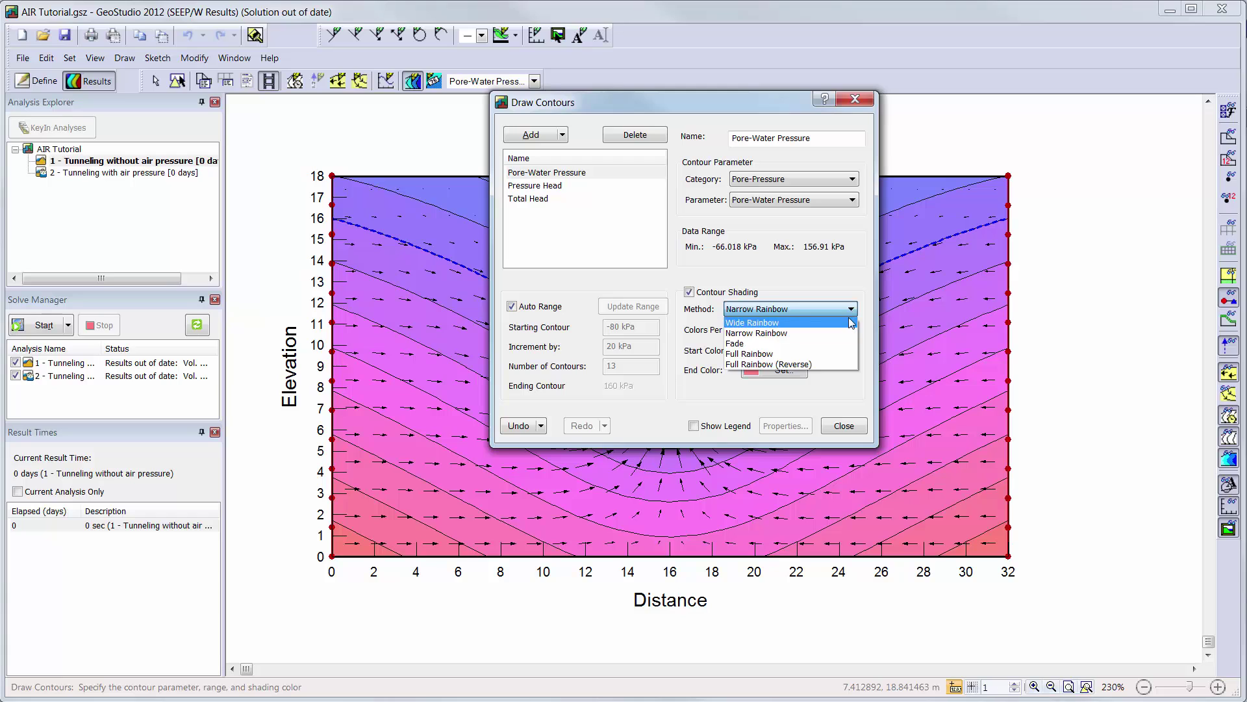
click(850, 328)
click(693, 426)
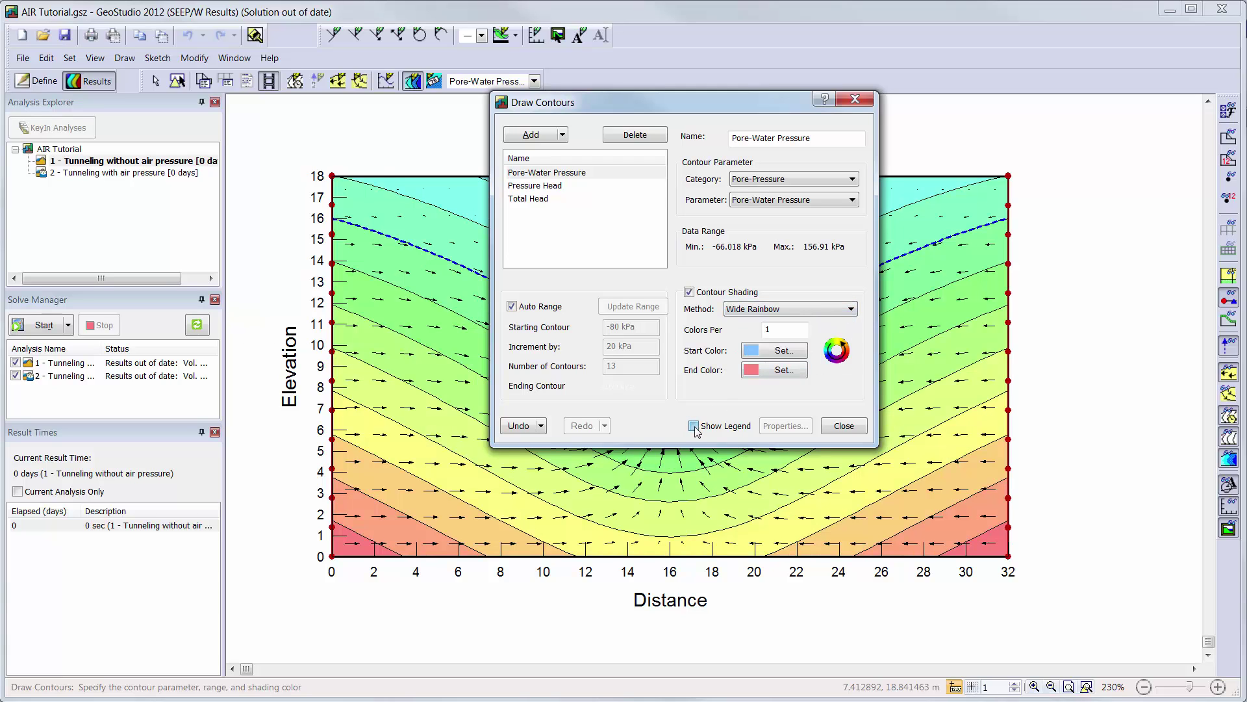
click(407, 231)
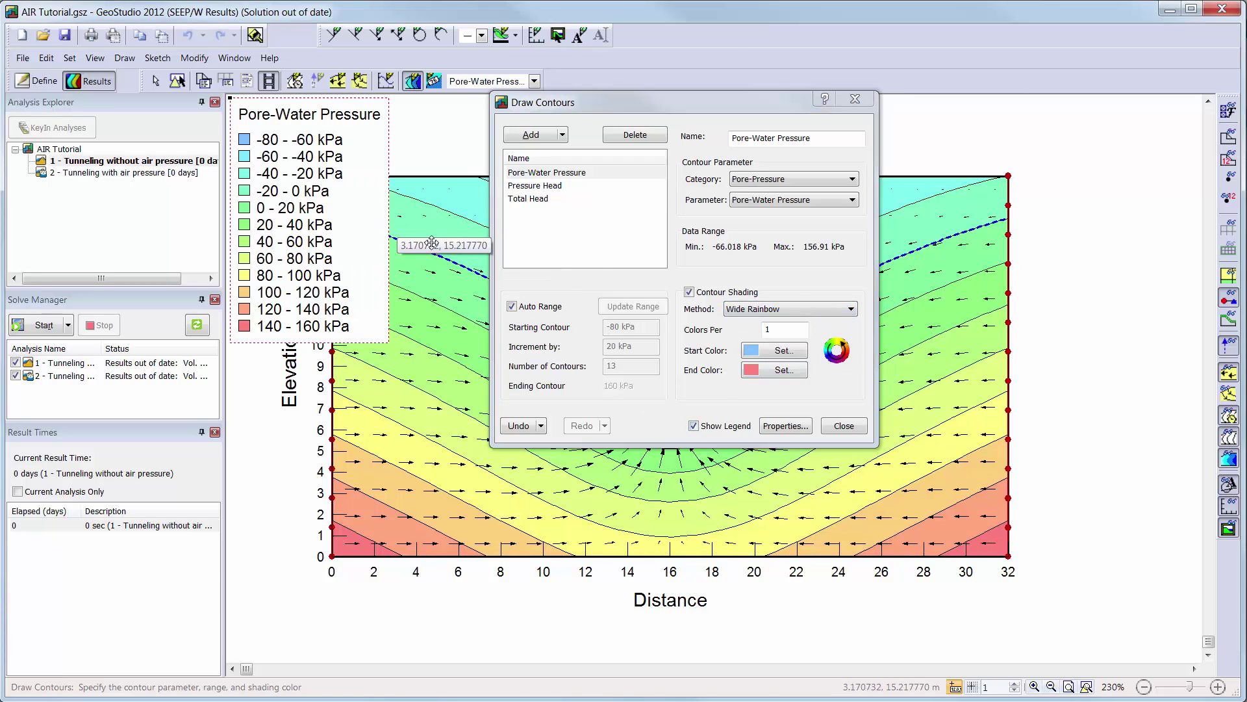
drag(1149, 321, 1163, 299)
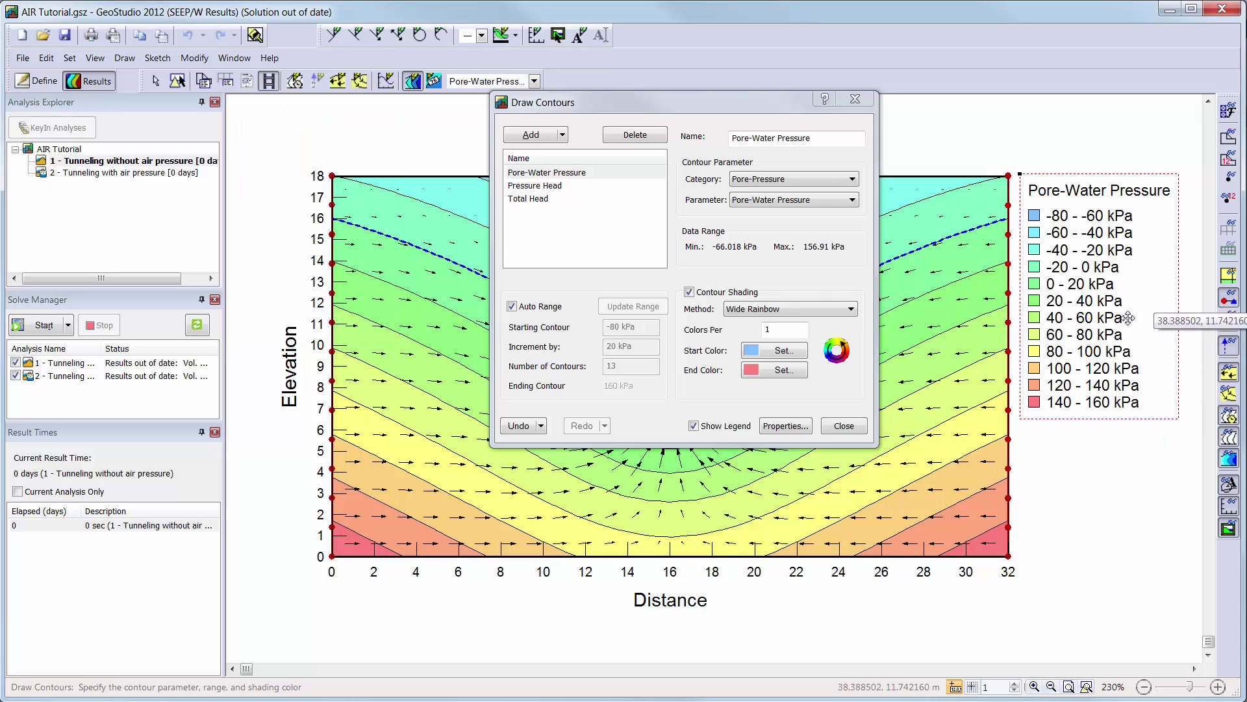
Keep the automatic contour range and Pore-Pressure category, then close the contour settings
click(512, 306)
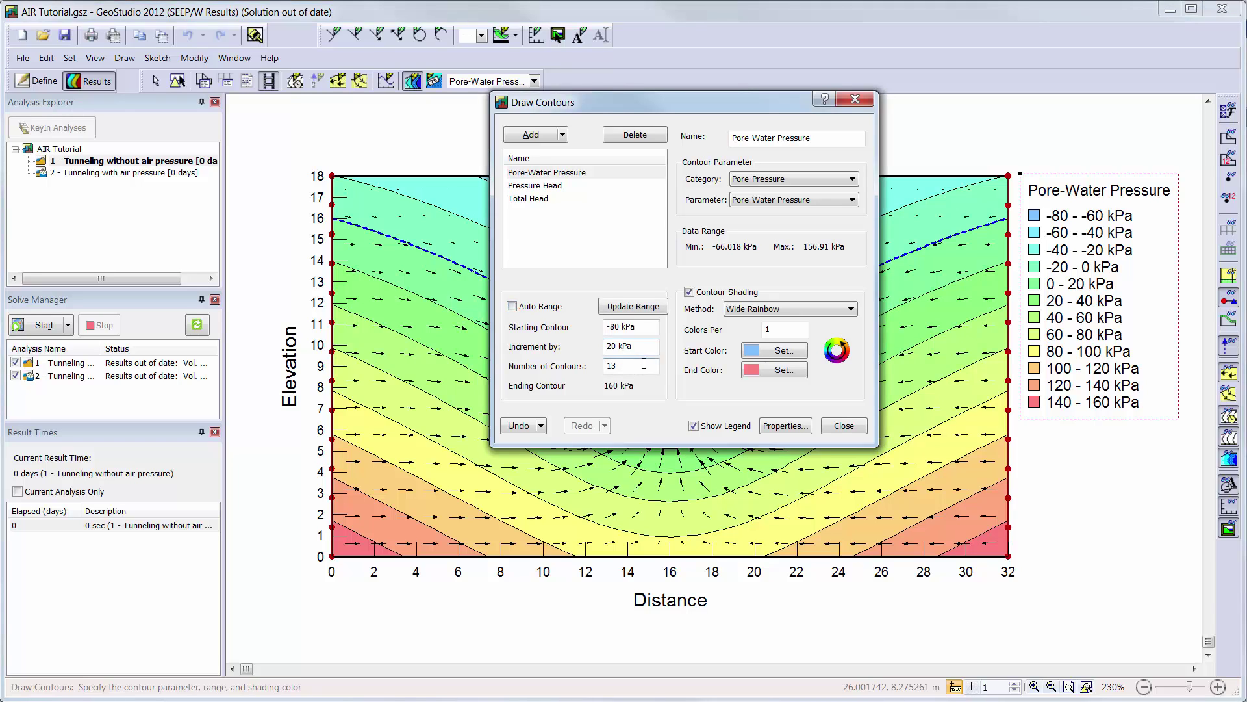
click(532, 312)
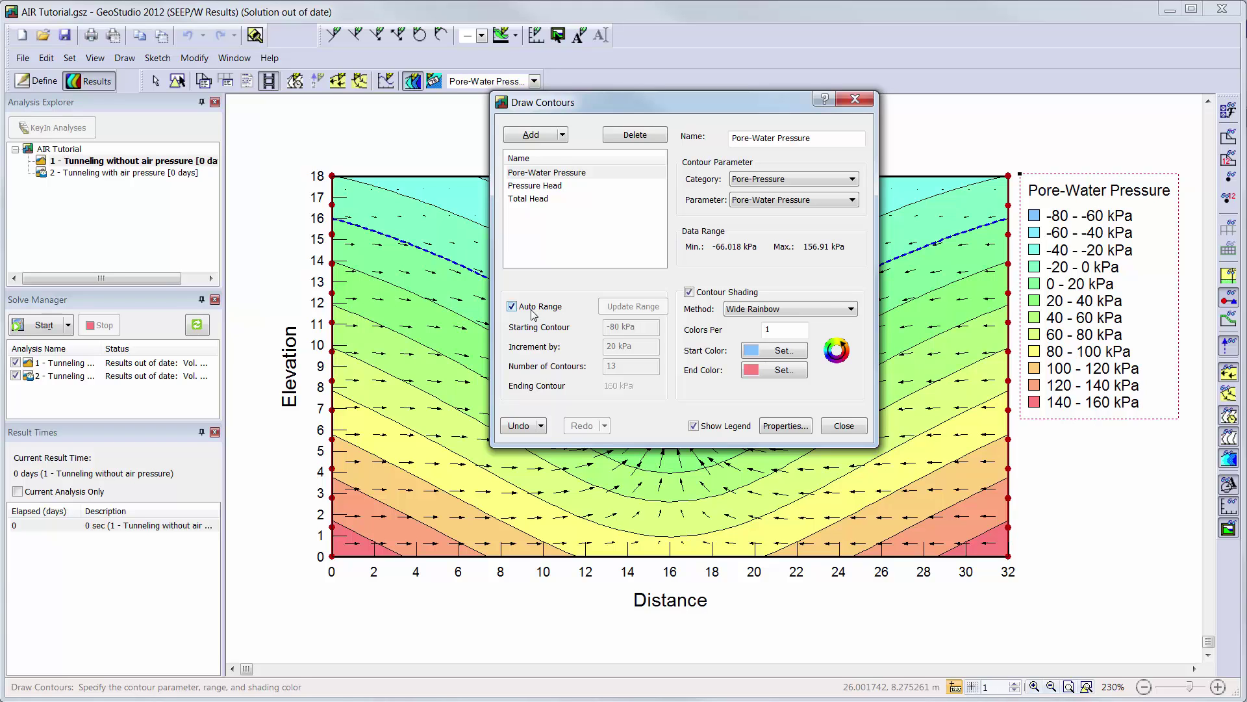
click(854, 180)
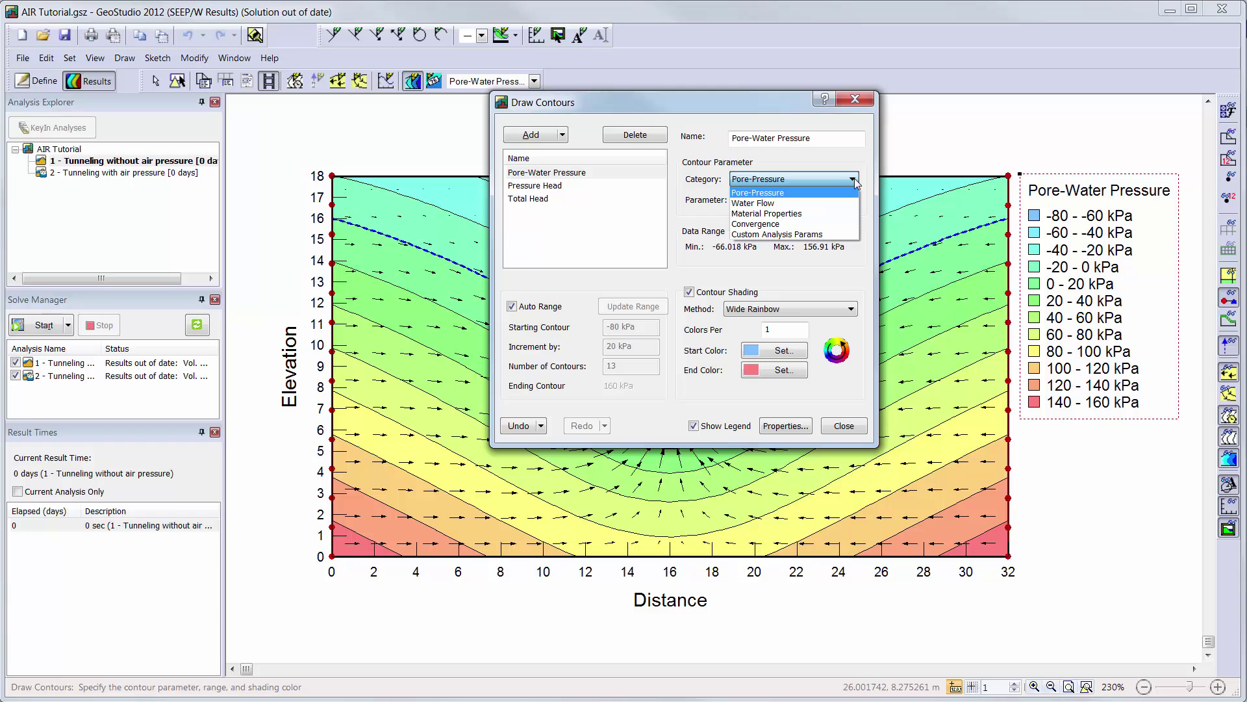
click(855, 182)
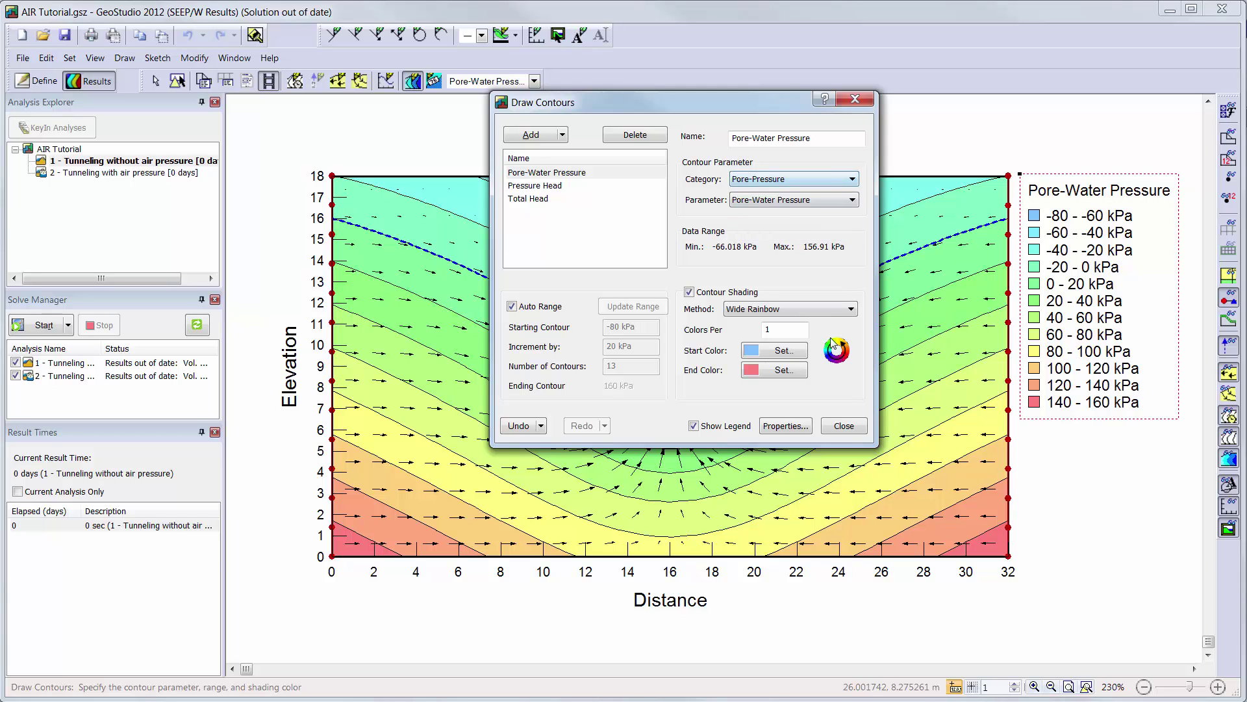
click(844, 426)
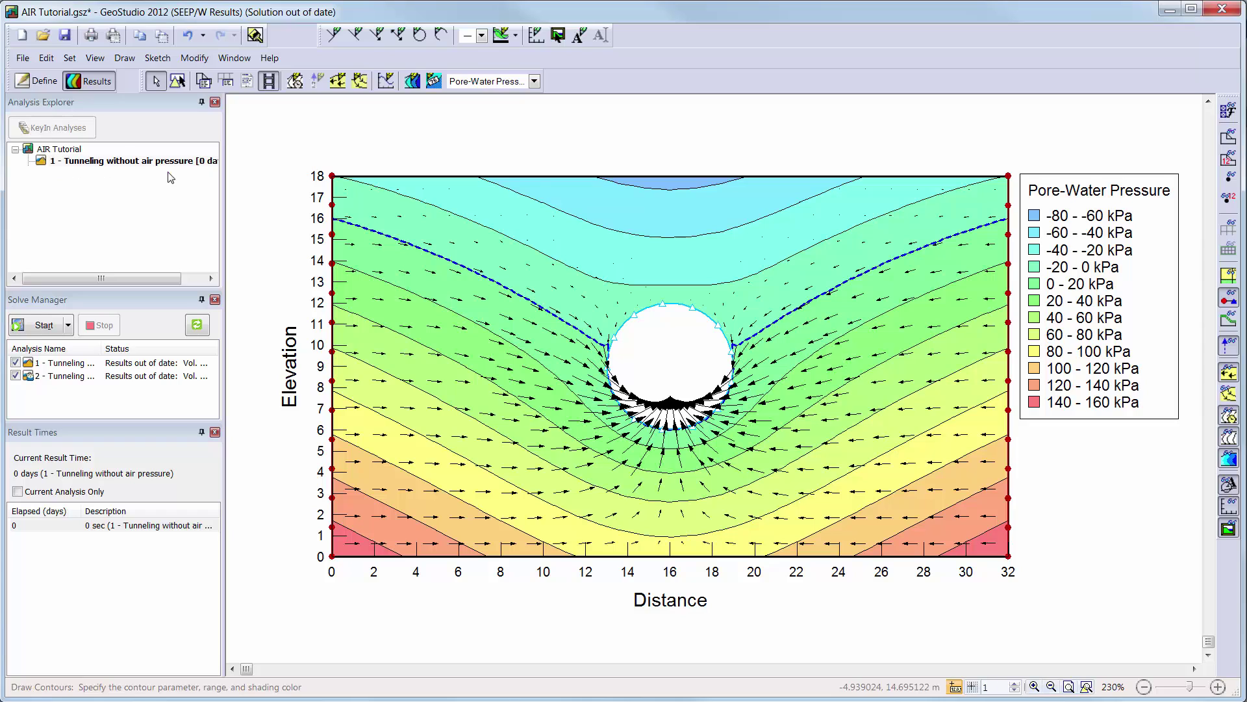
Select 2 - Tunneling with air pressure and contour Air Pressure
click(170, 174)
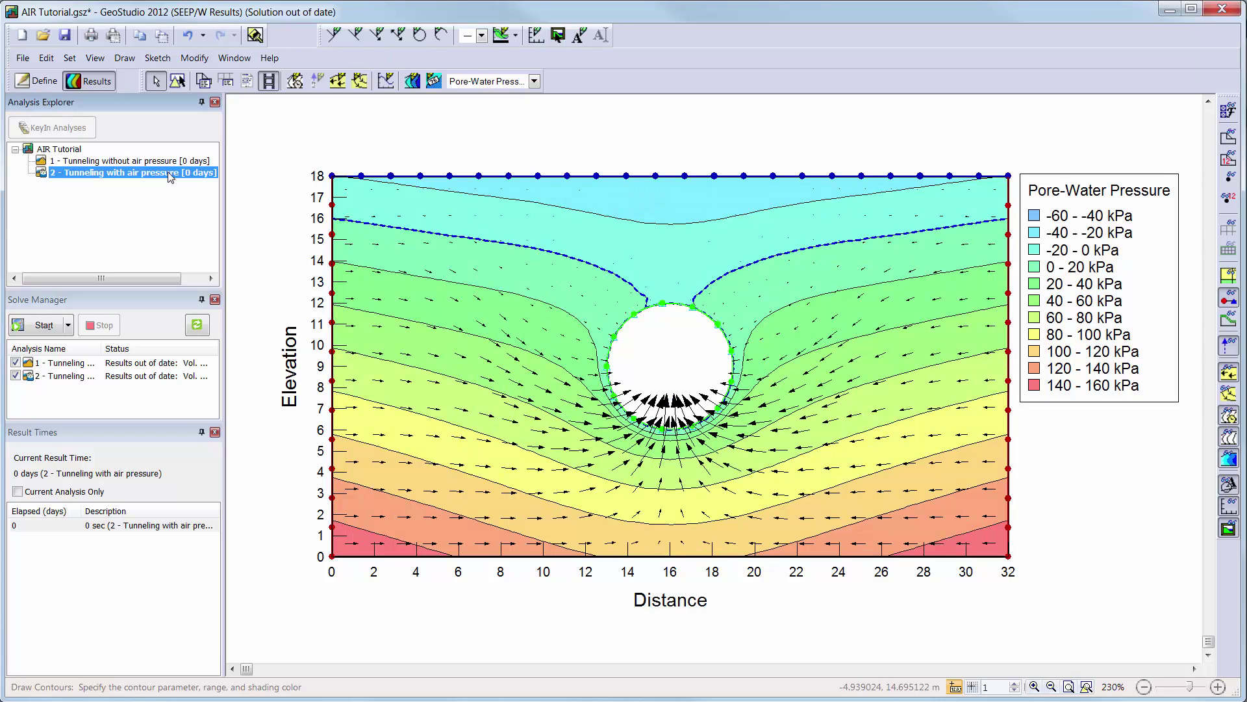
click(534, 82)
click(523, 136)
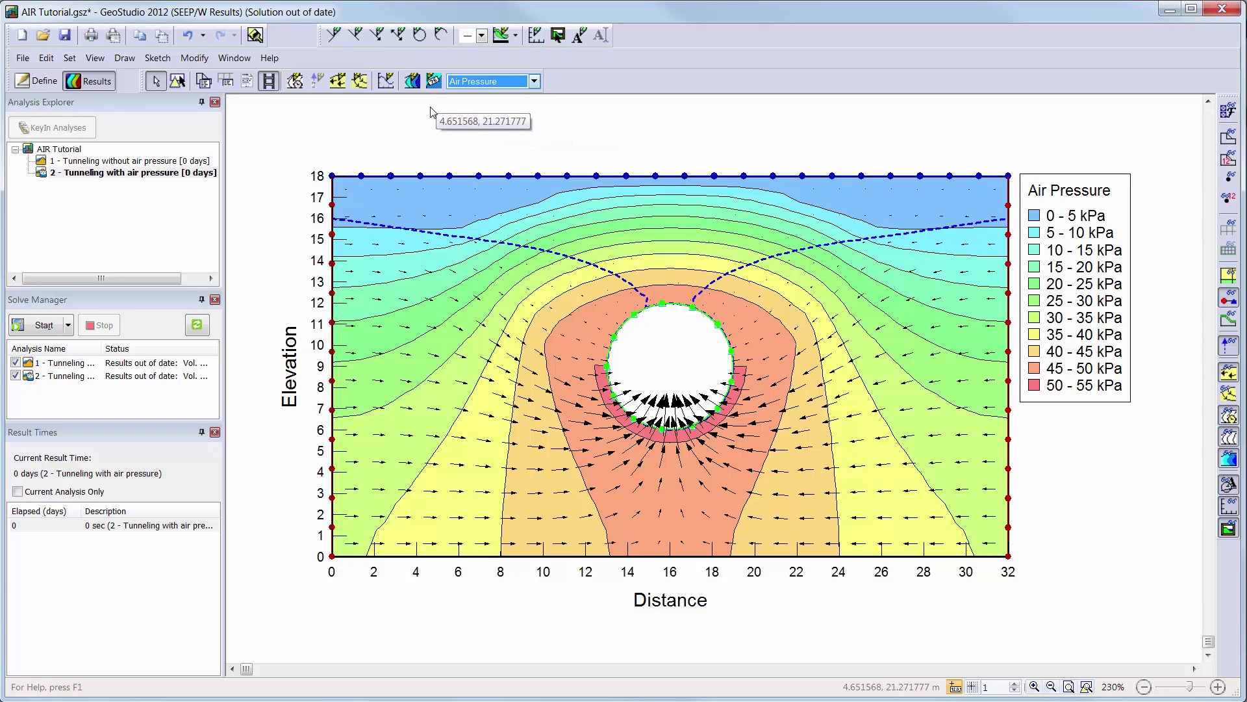
Add a contour named Matric Suction with Pore-Pressure category and Matric Suction parameter
click(412, 82)
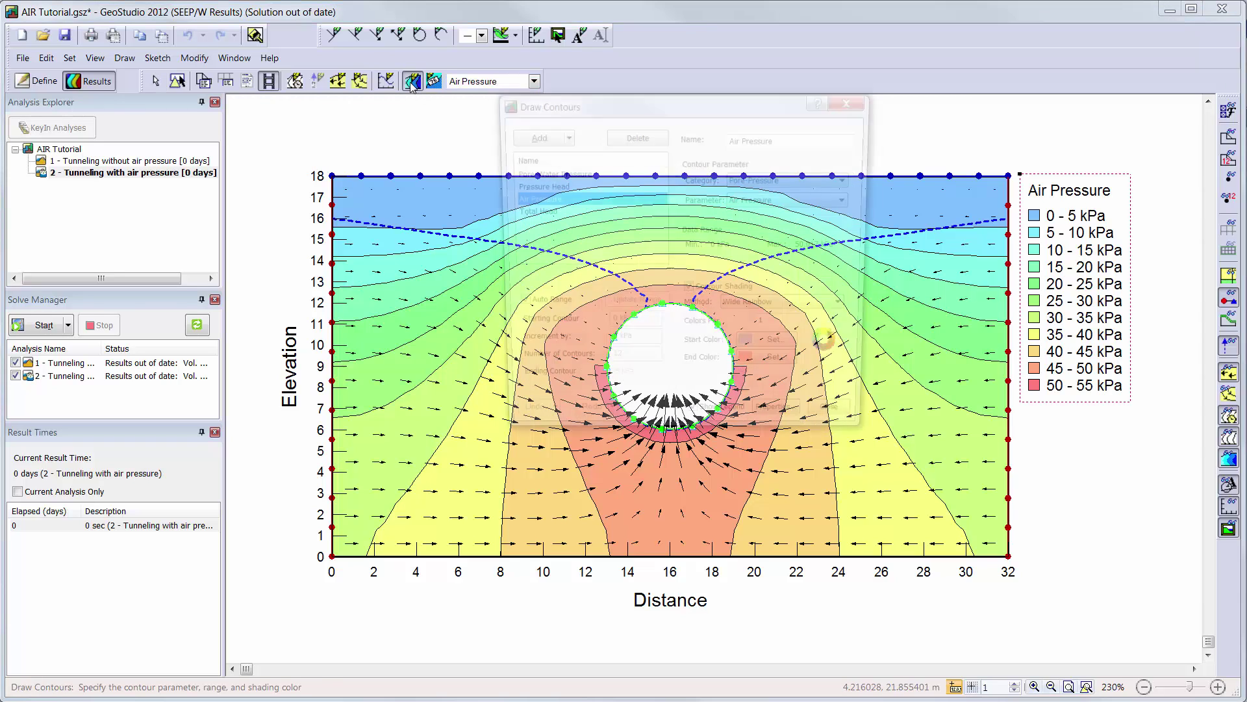
click(533, 135)
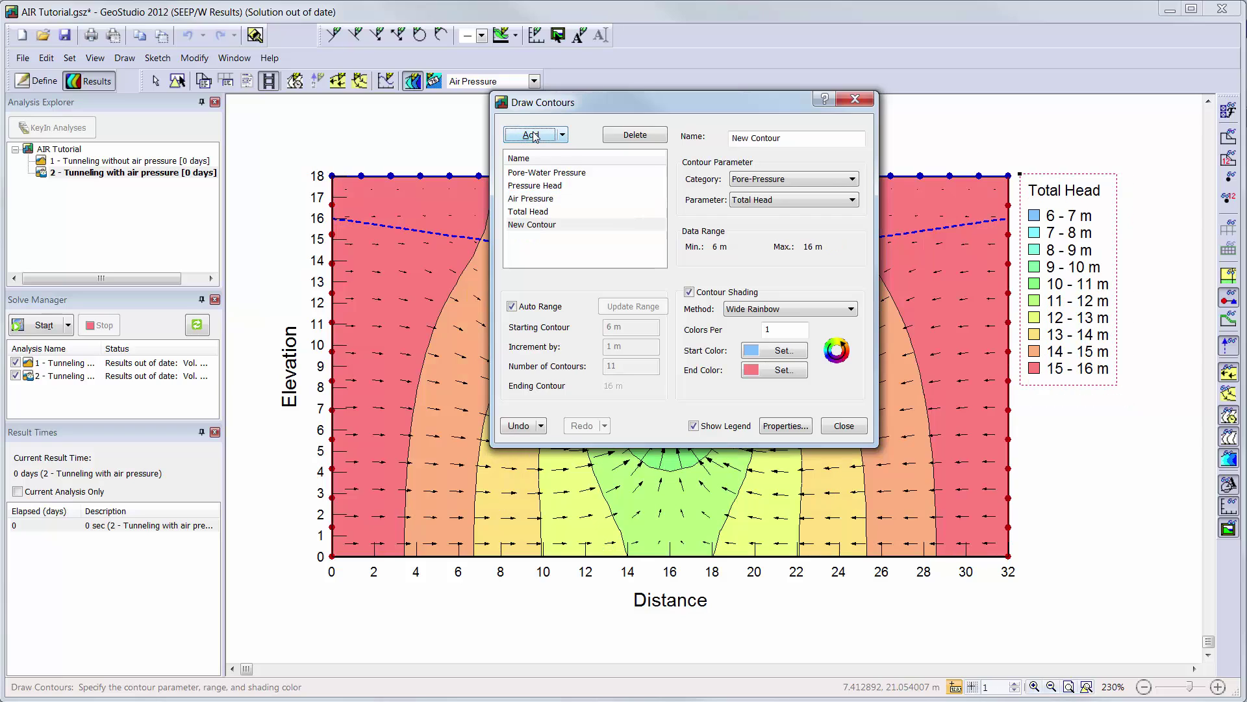
drag(794, 138, 726, 137)
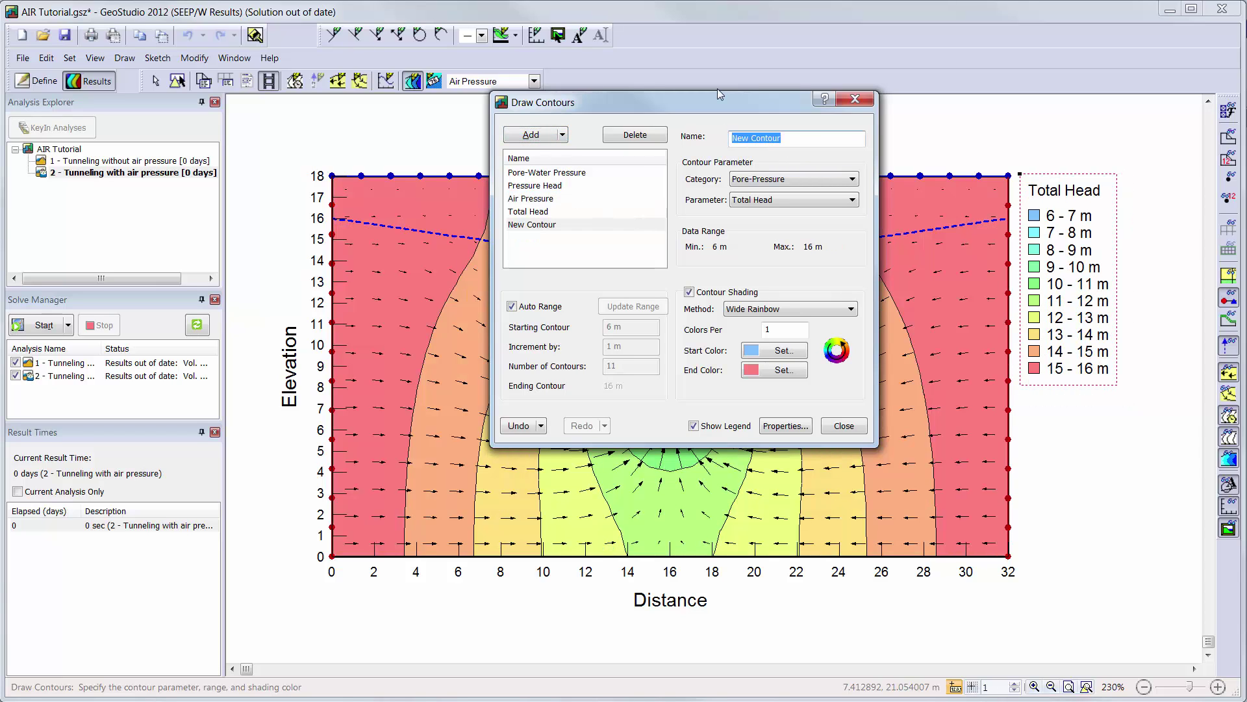
text(Matric Suction)
click(852, 179)
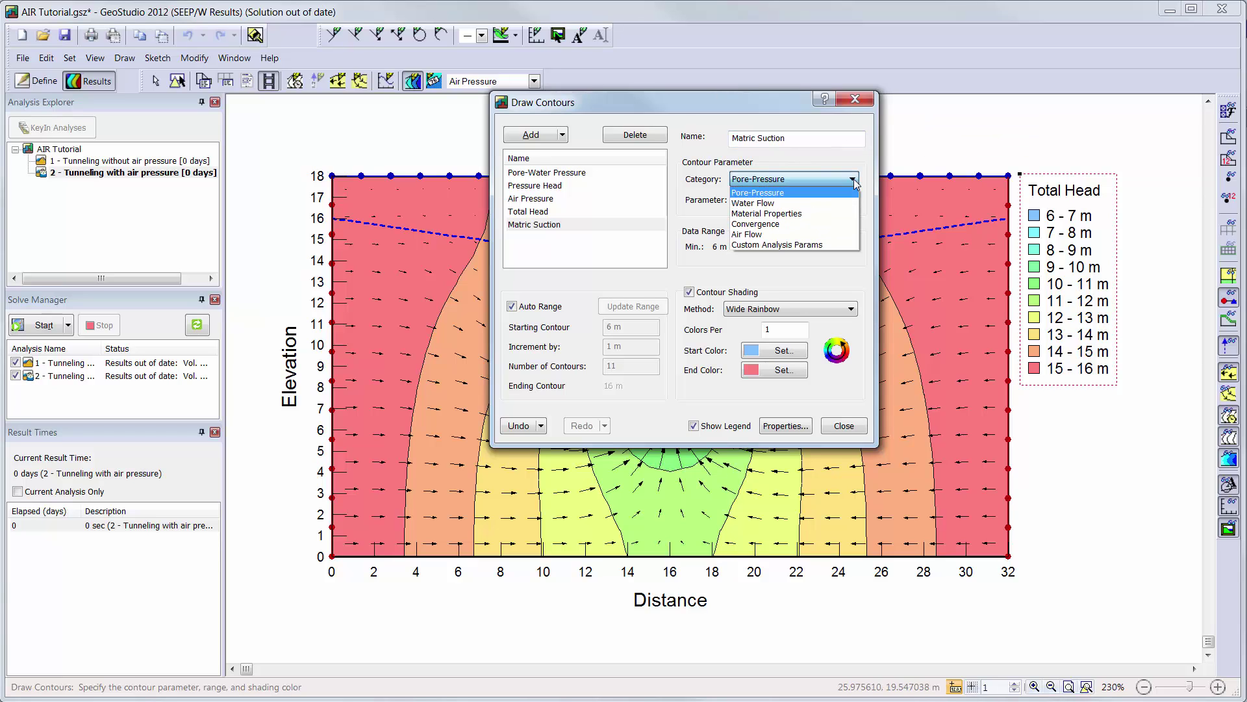
click(850, 192)
click(850, 200)
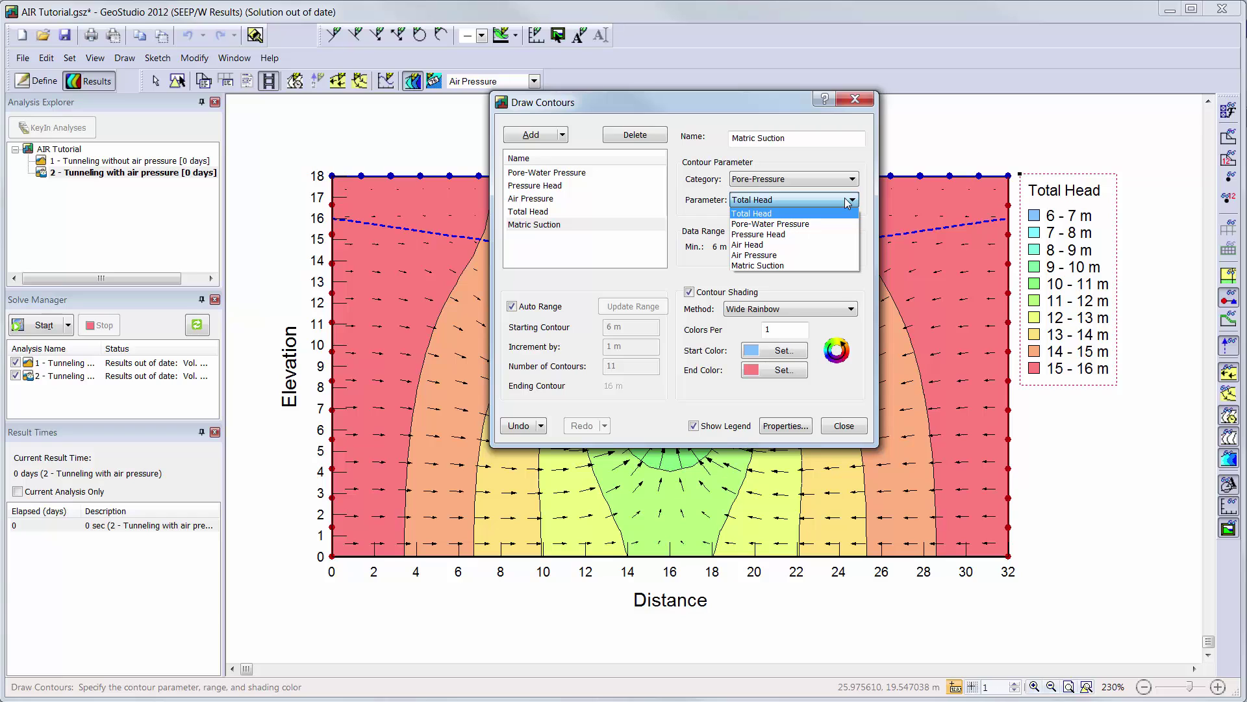
click(832, 267)
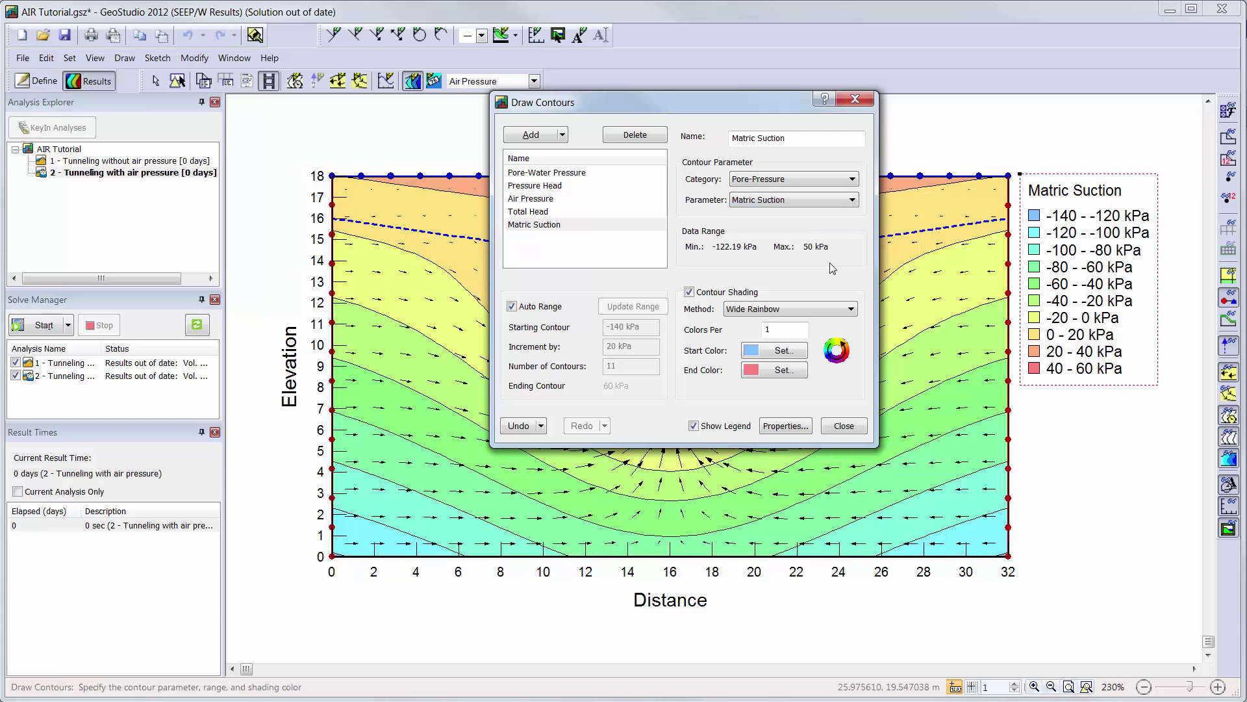
click(846, 428)
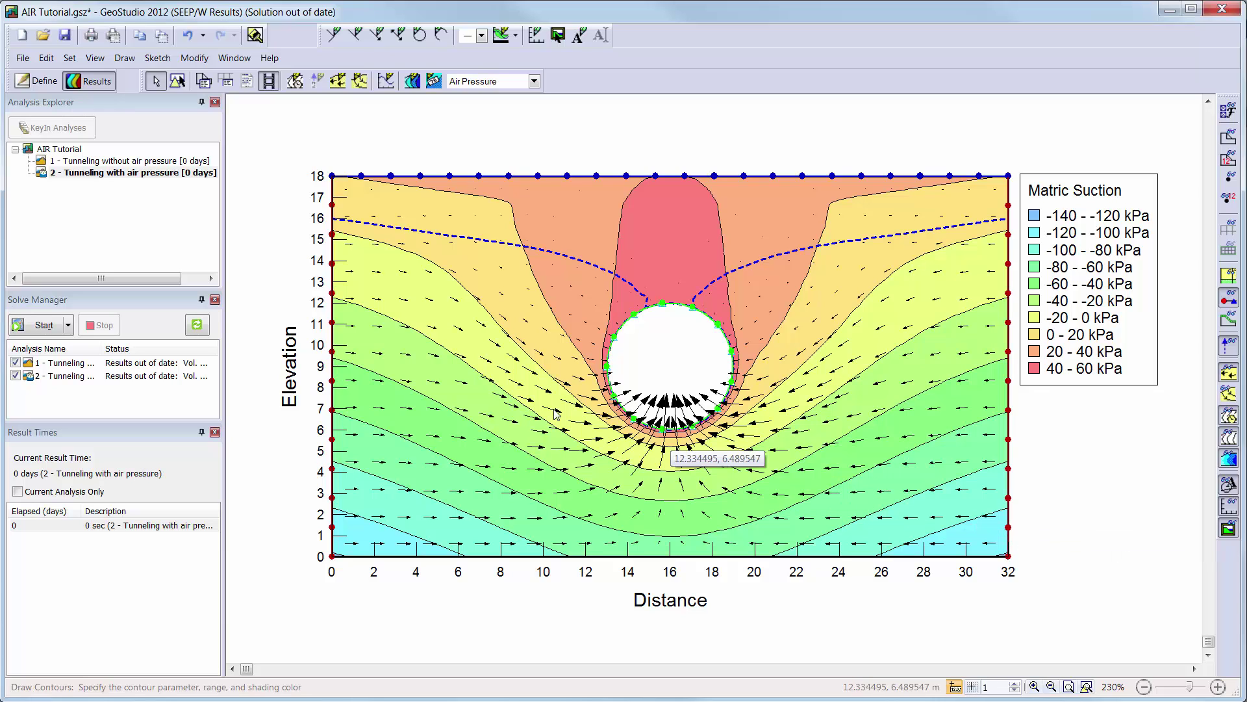
Turn on Show Air Velocity Vectors in the vector settings
click(339, 82)
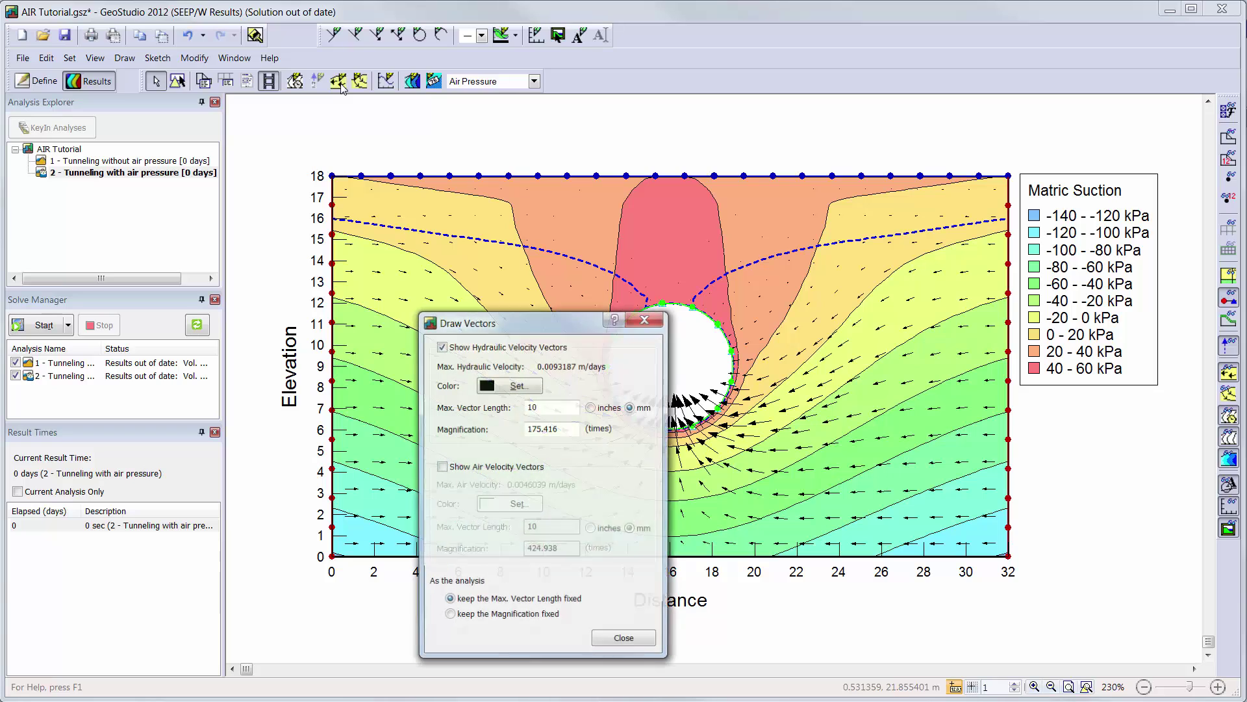
click(441, 468)
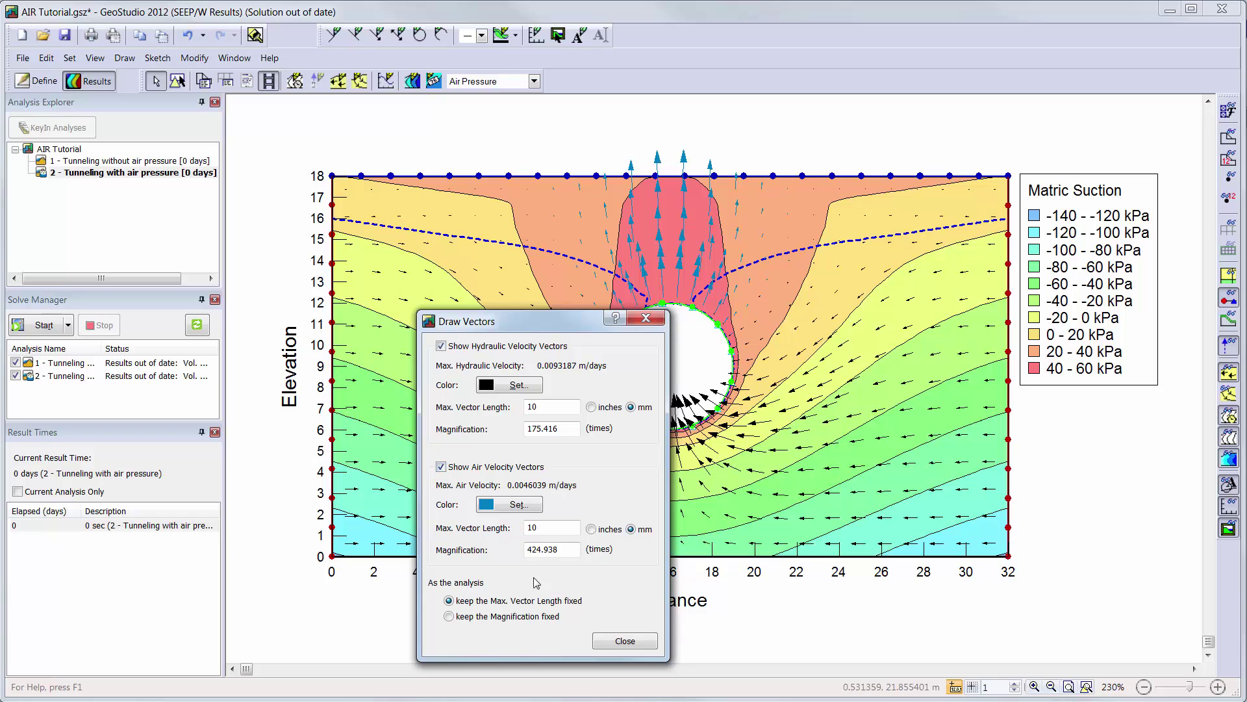
click(625, 642)
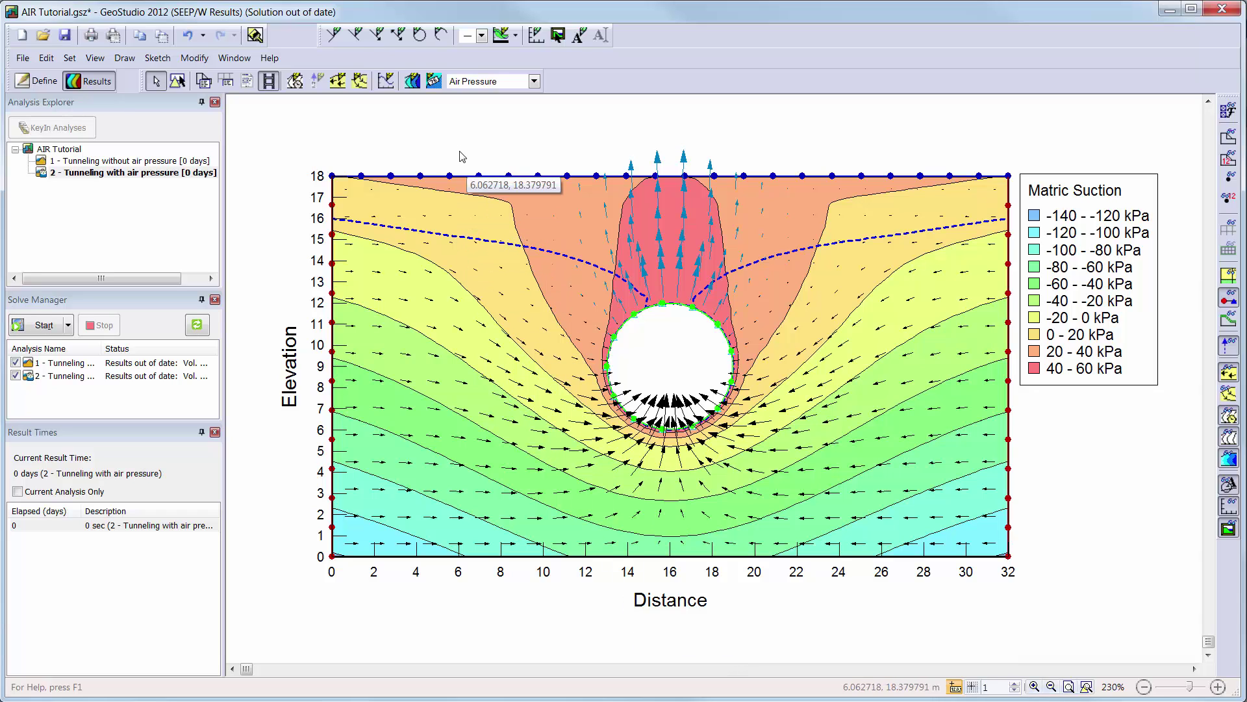
Label the 40, 20 and 0 matric suction contour lines
click(436, 82)
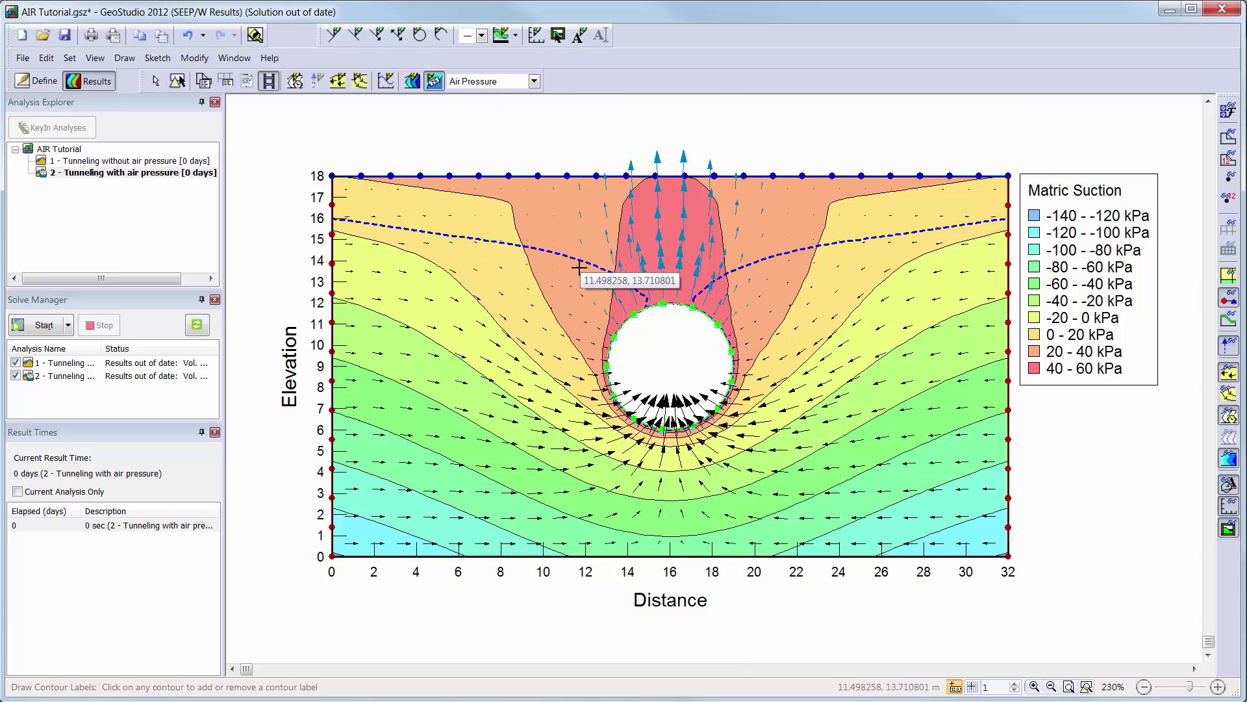
click(617, 246)
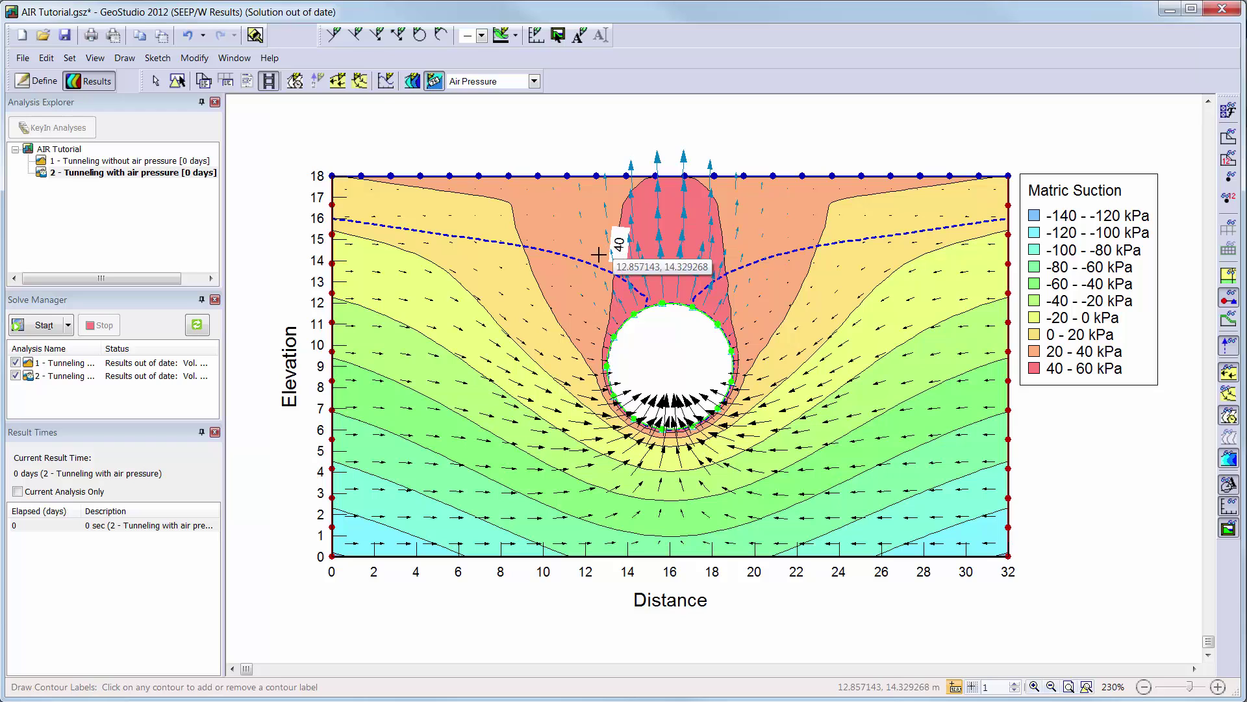
click(524, 254)
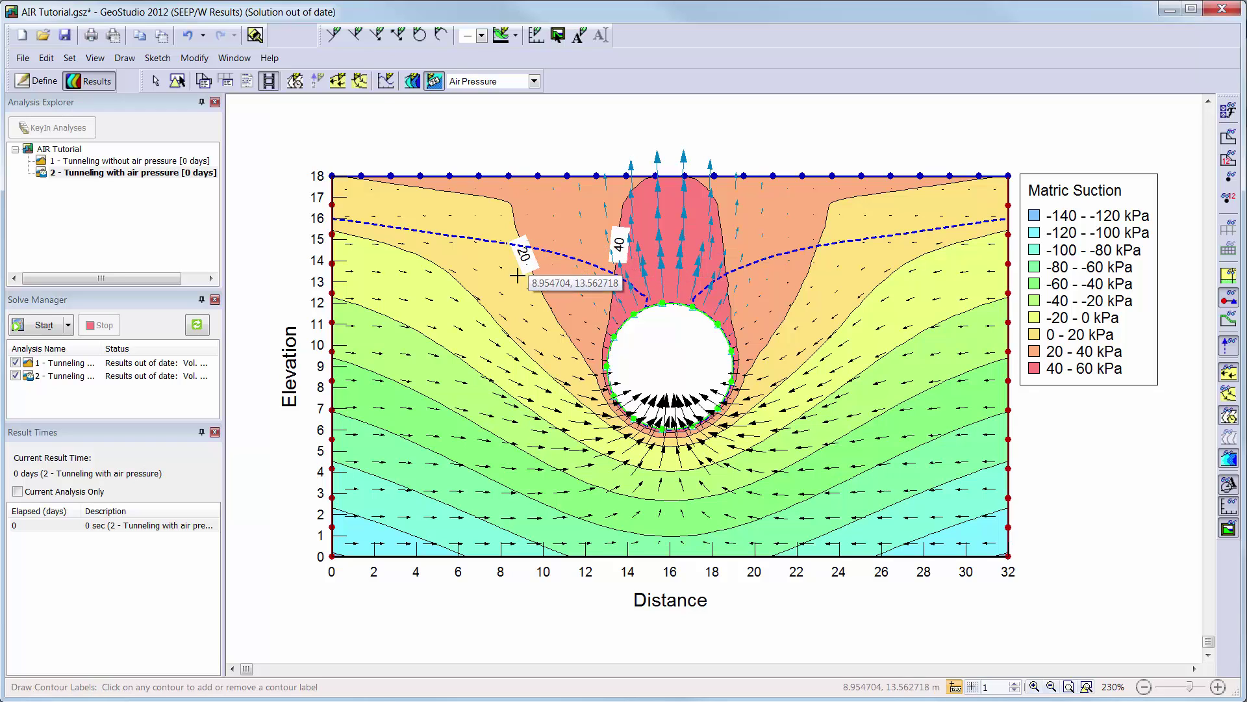
click(477, 302)
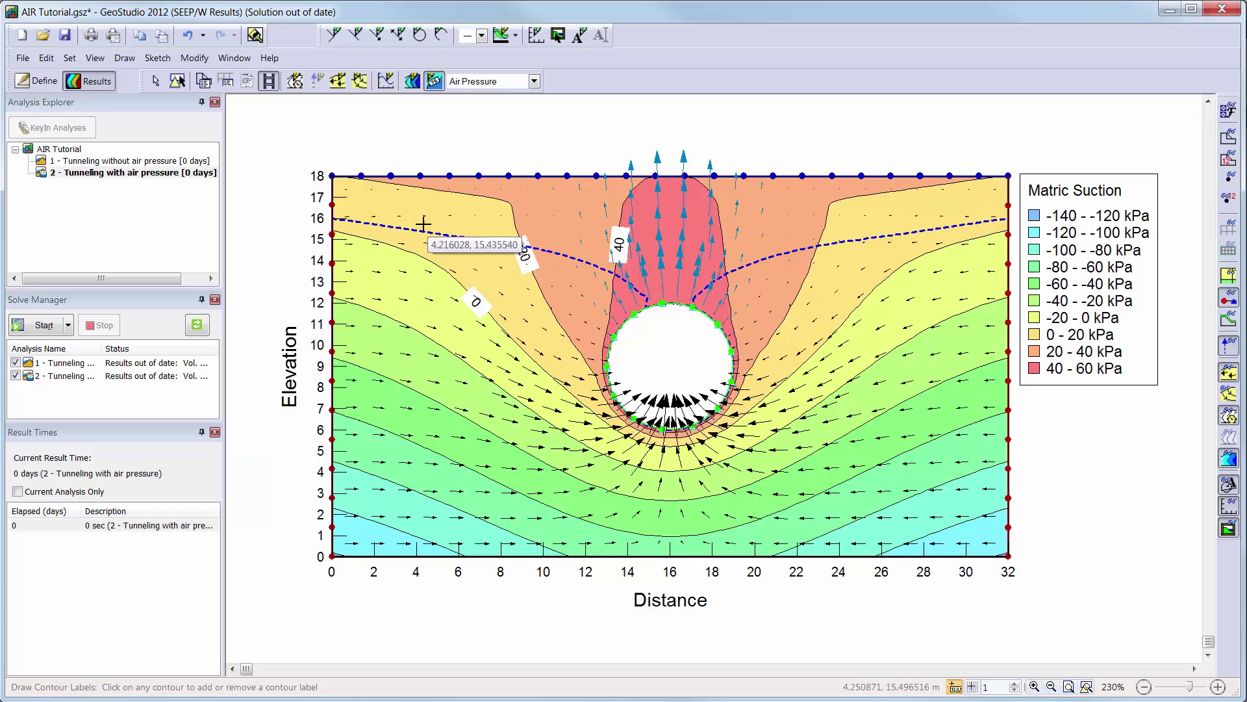
click(438, 87)
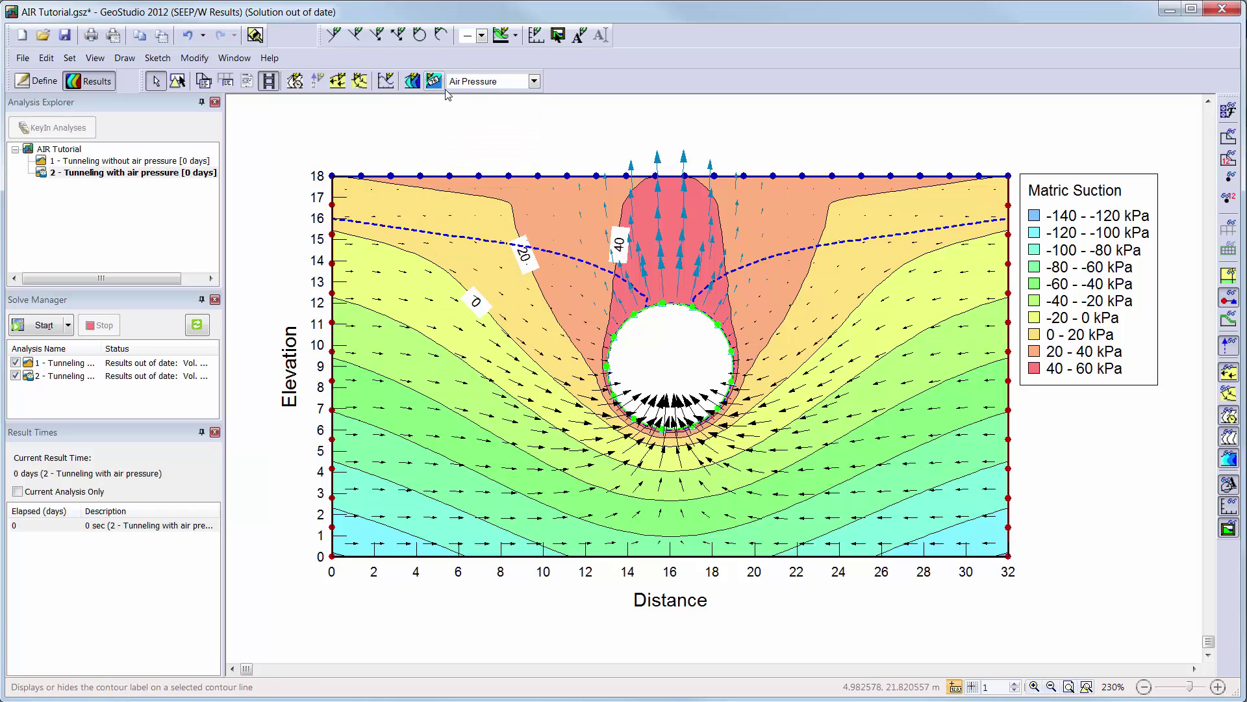
Toggle the vectors, isolines and contour lines display on and off
click(1230, 374)
click(1230, 374)
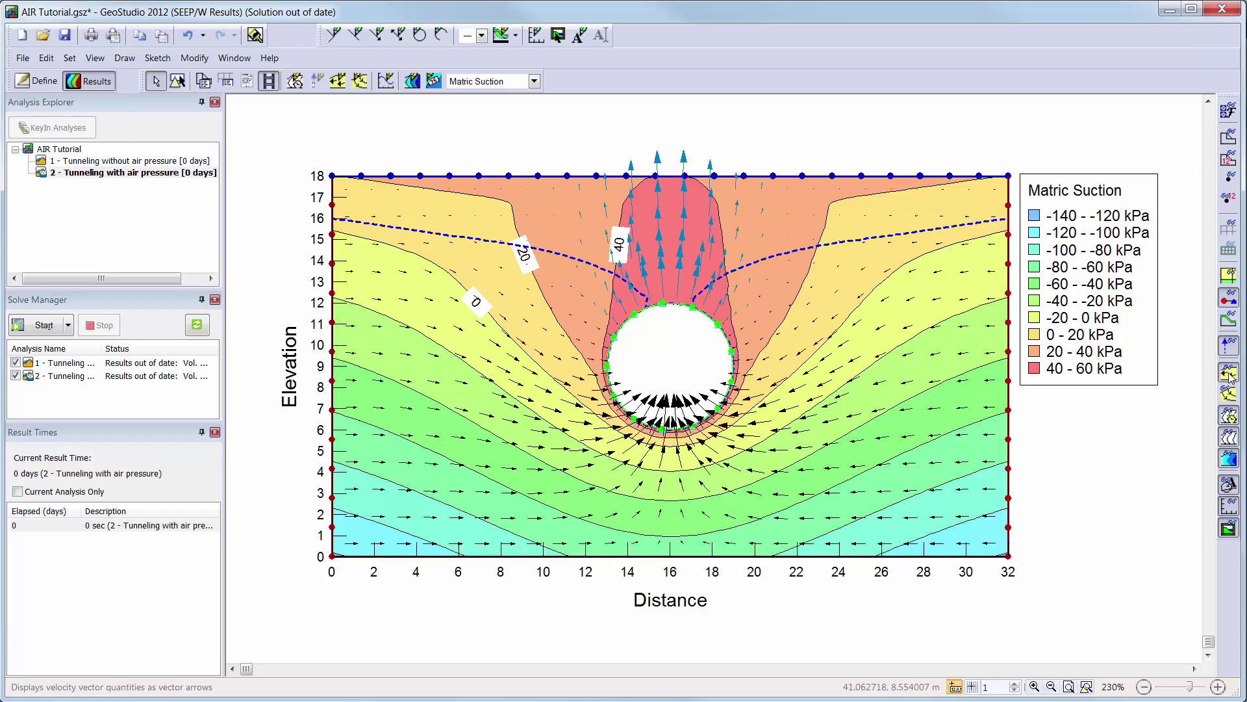
click(1230, 416)
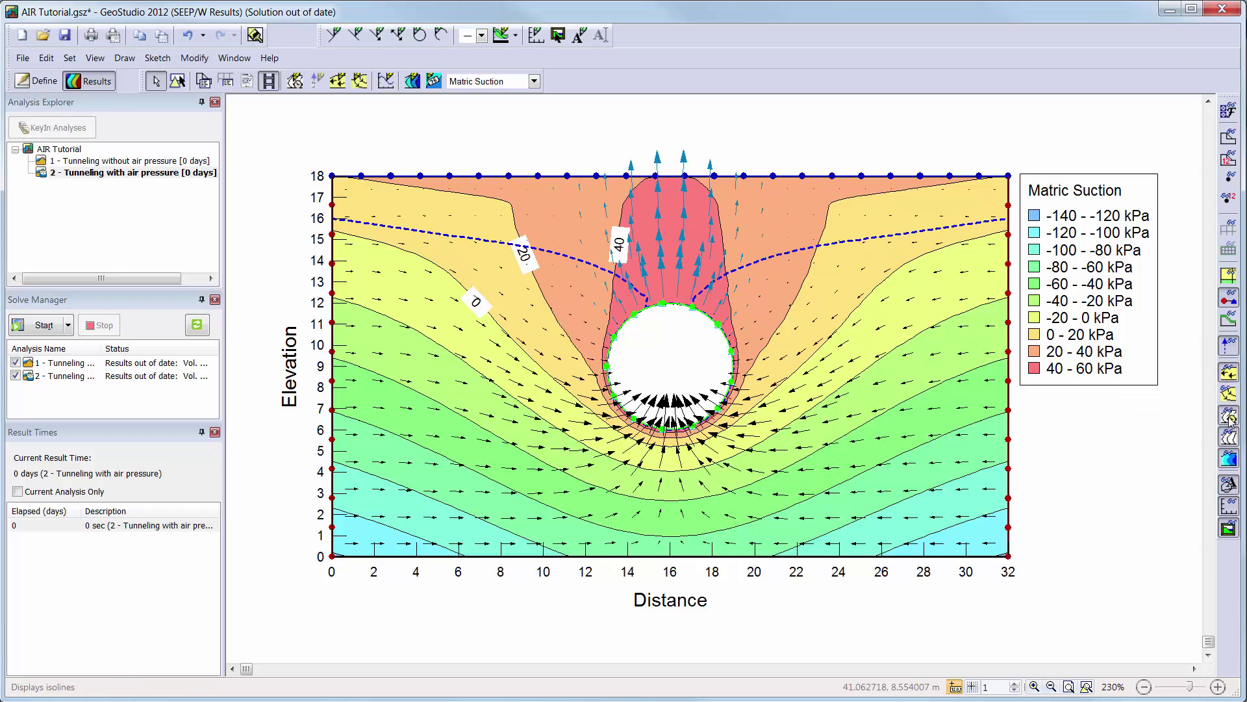
click(1229, 441)
click(1230, 441)
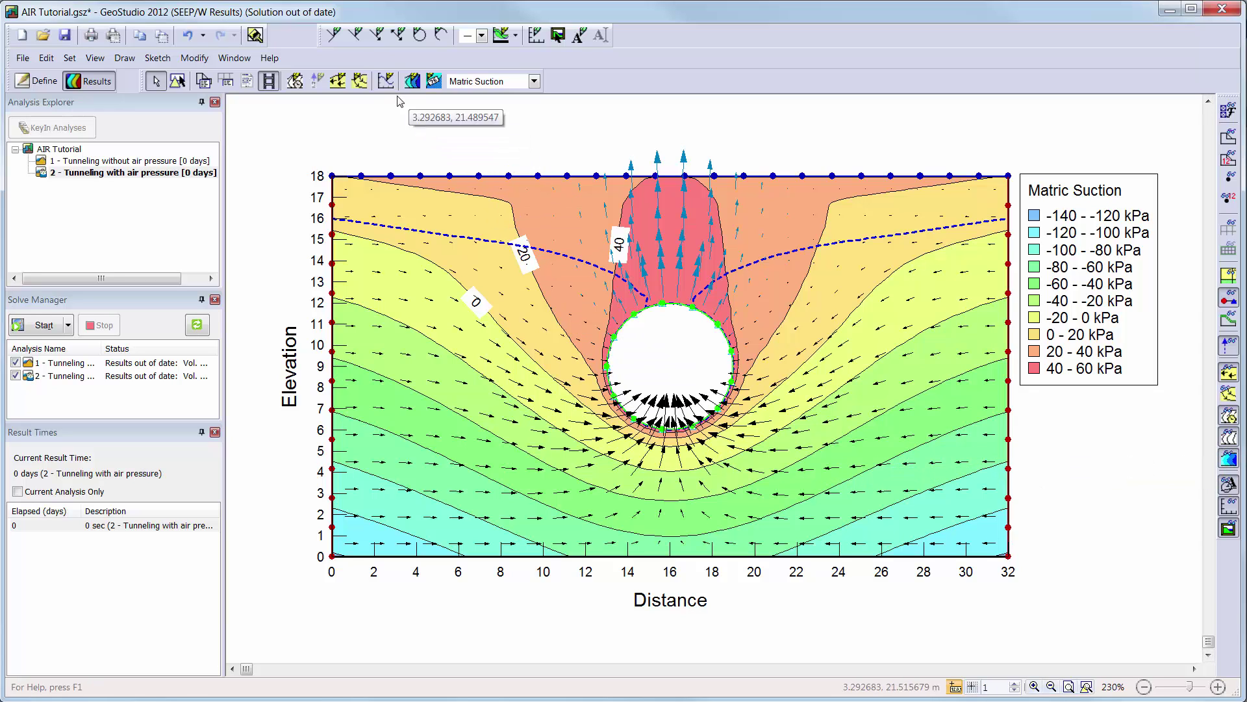
Show the X-Conductivity vs. Matric Suction graph for Silty Clay with air
click(386, 81)
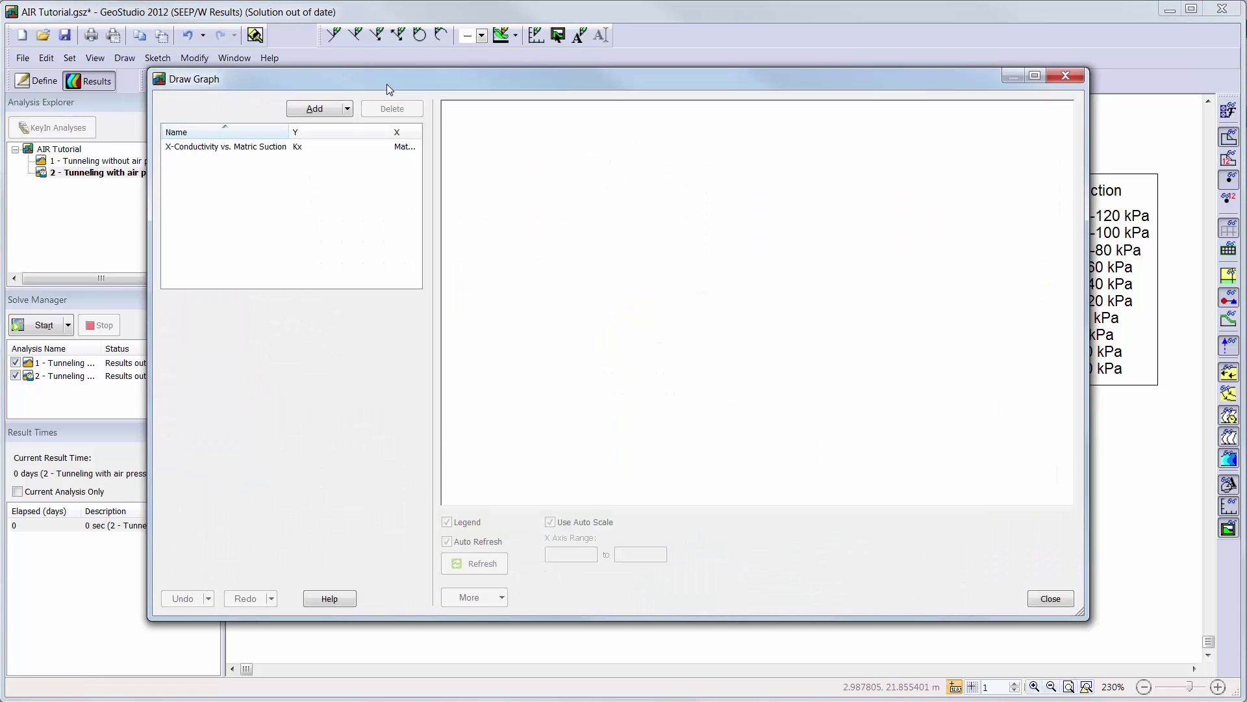
click(284, 152)
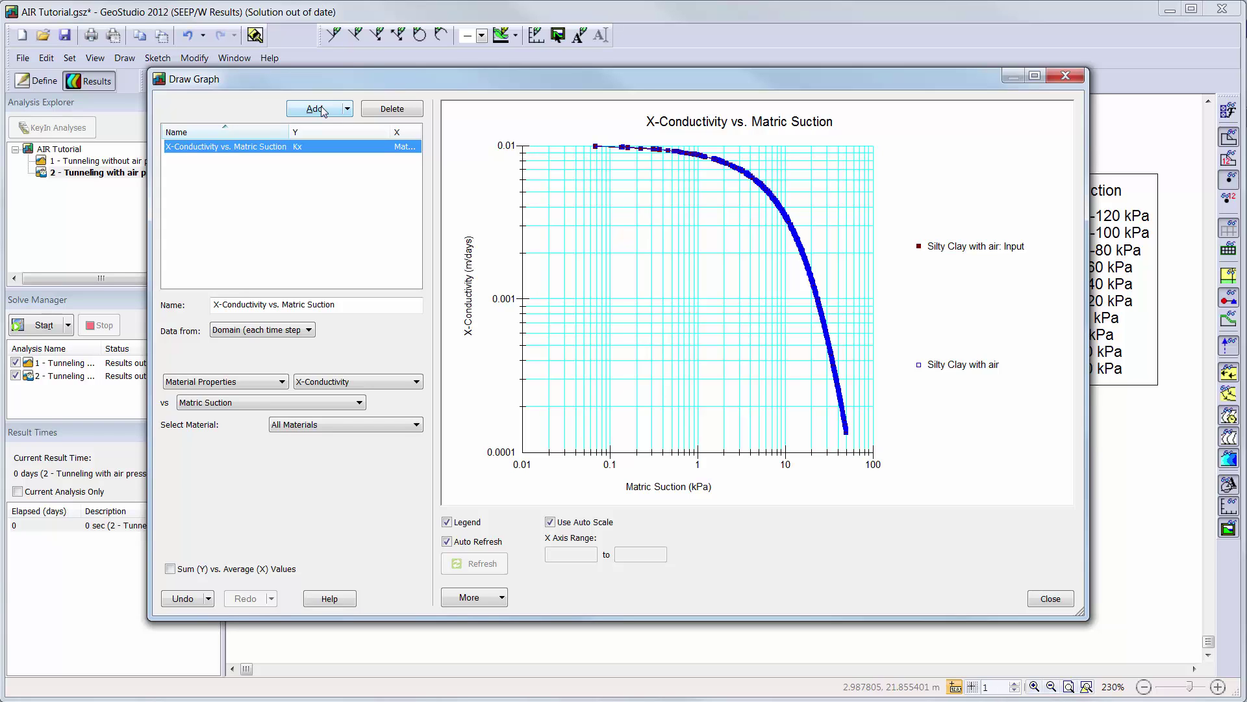
Add a new graph named 'Discharge Into Tunnel'
click(323, 110)
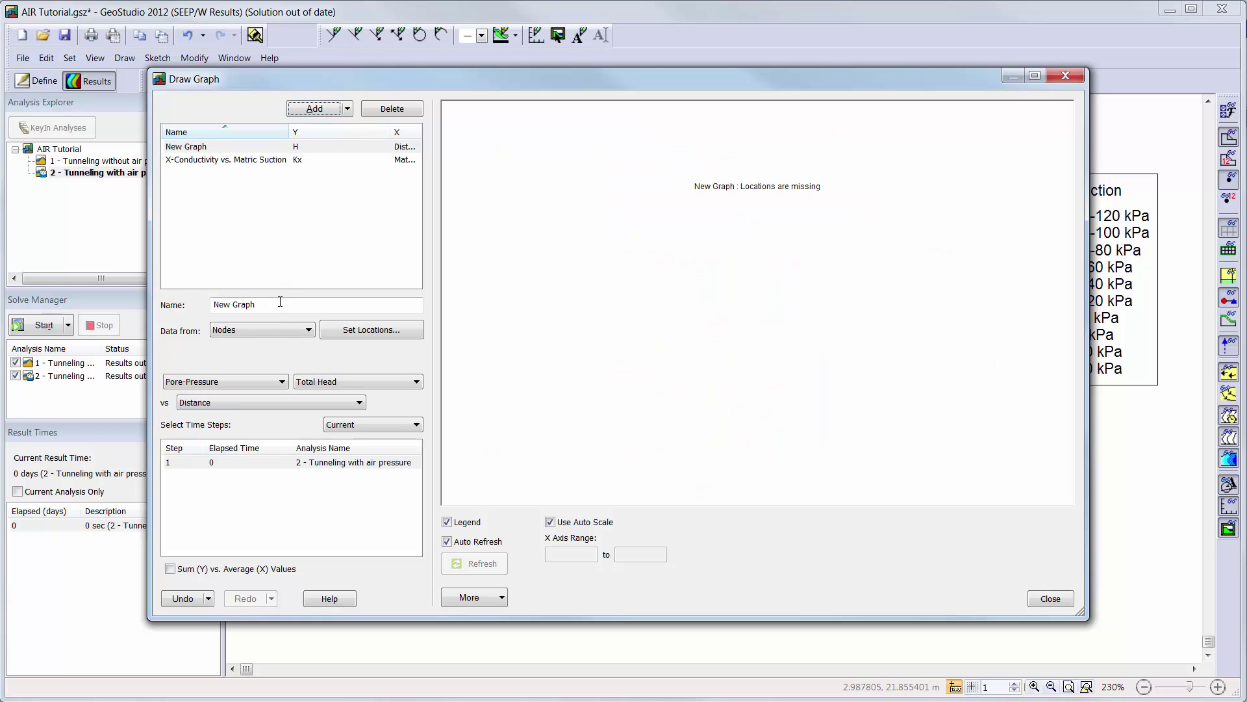
drag(278, 303, 143, 293)
text(Dis)
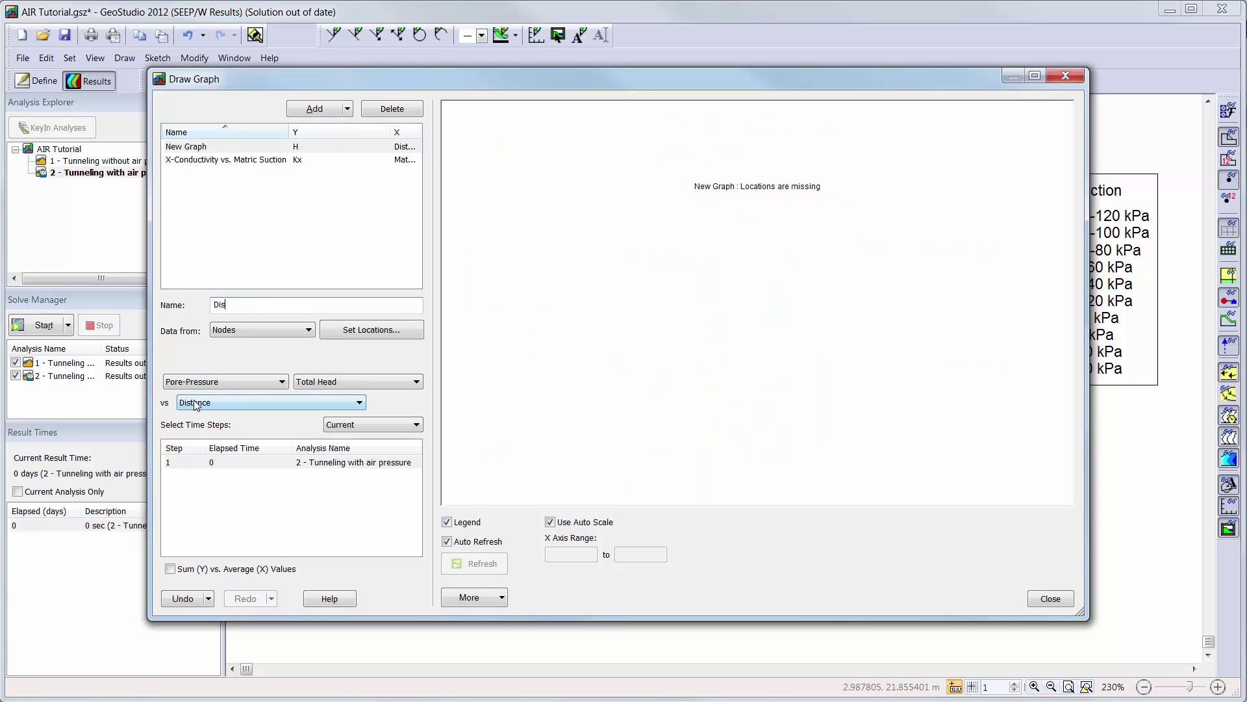
text(charge 1nto Tunee)
key(BackSpace)
key(BackSpace)
text(nel)
Use the tunnel boundary geometry items as the graph locations and display the graph
click(401, 336)
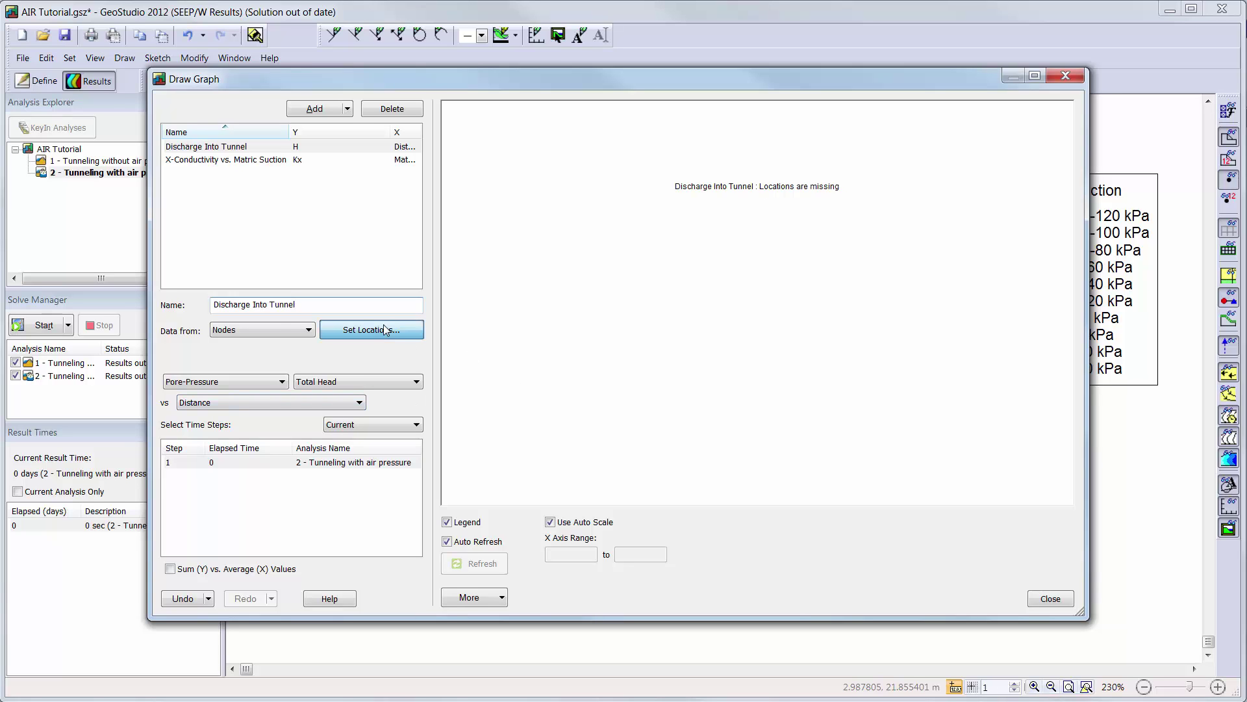
click(227, 497)
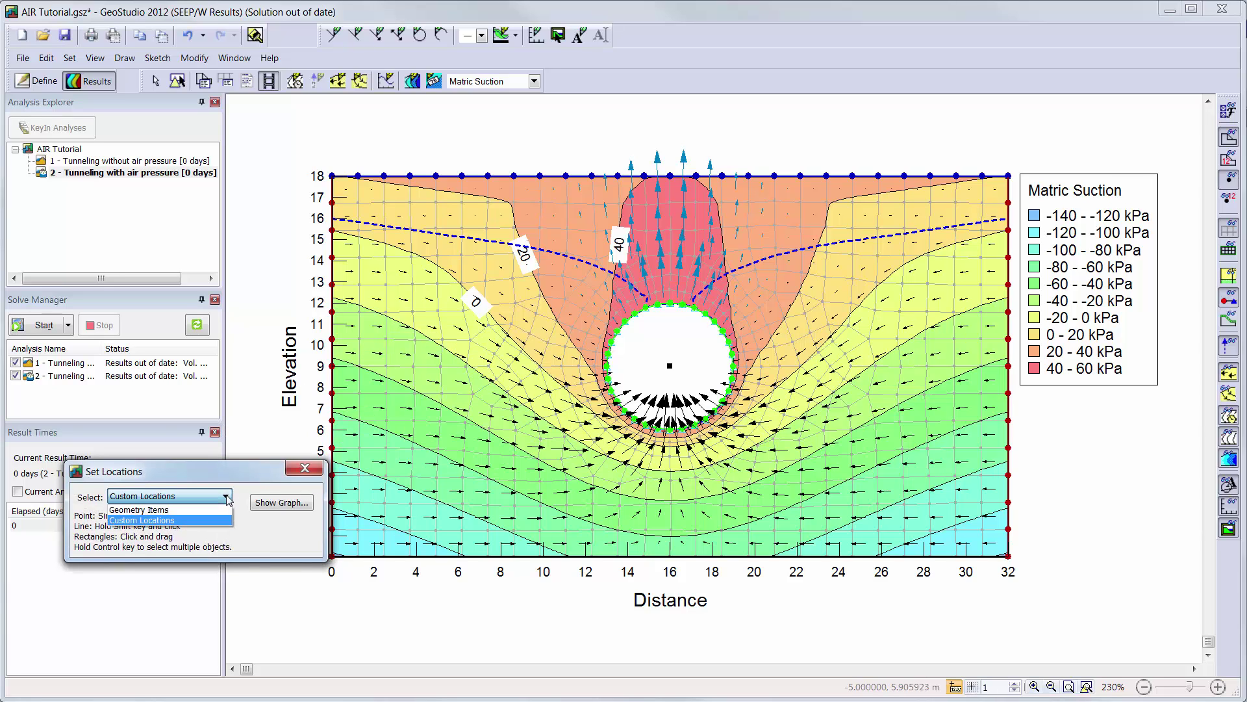
click(227, 511)
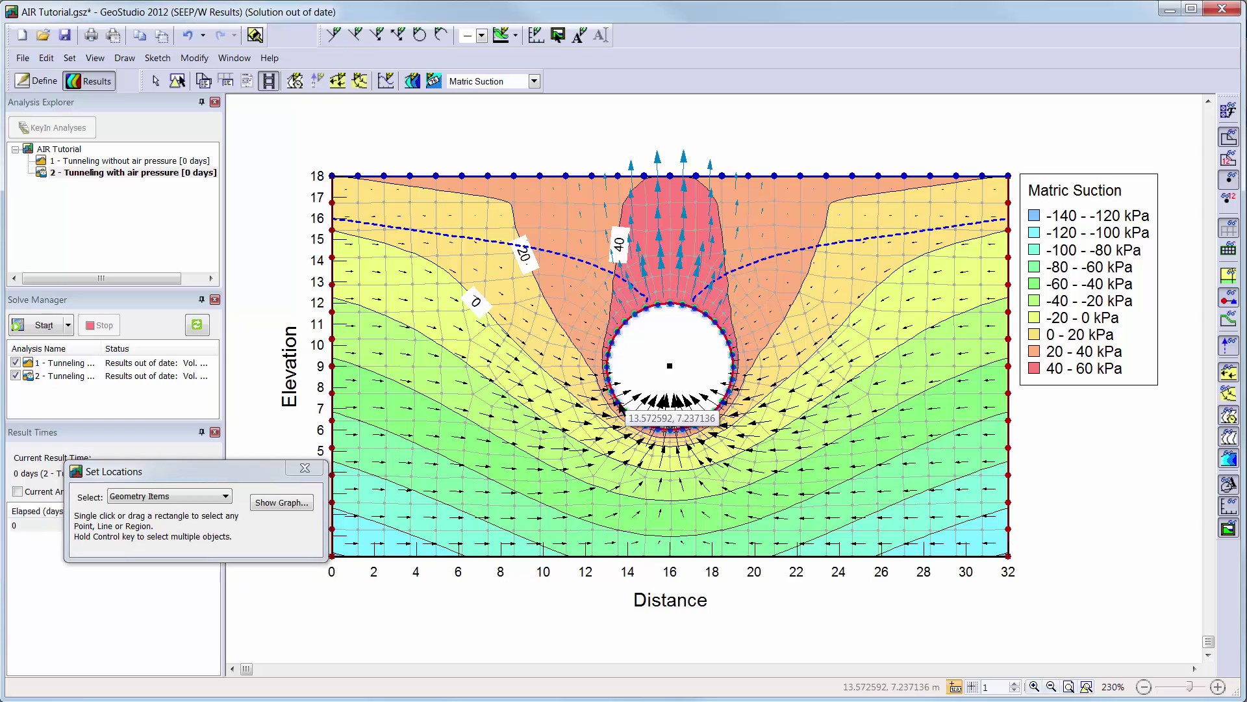
click(280, 502)
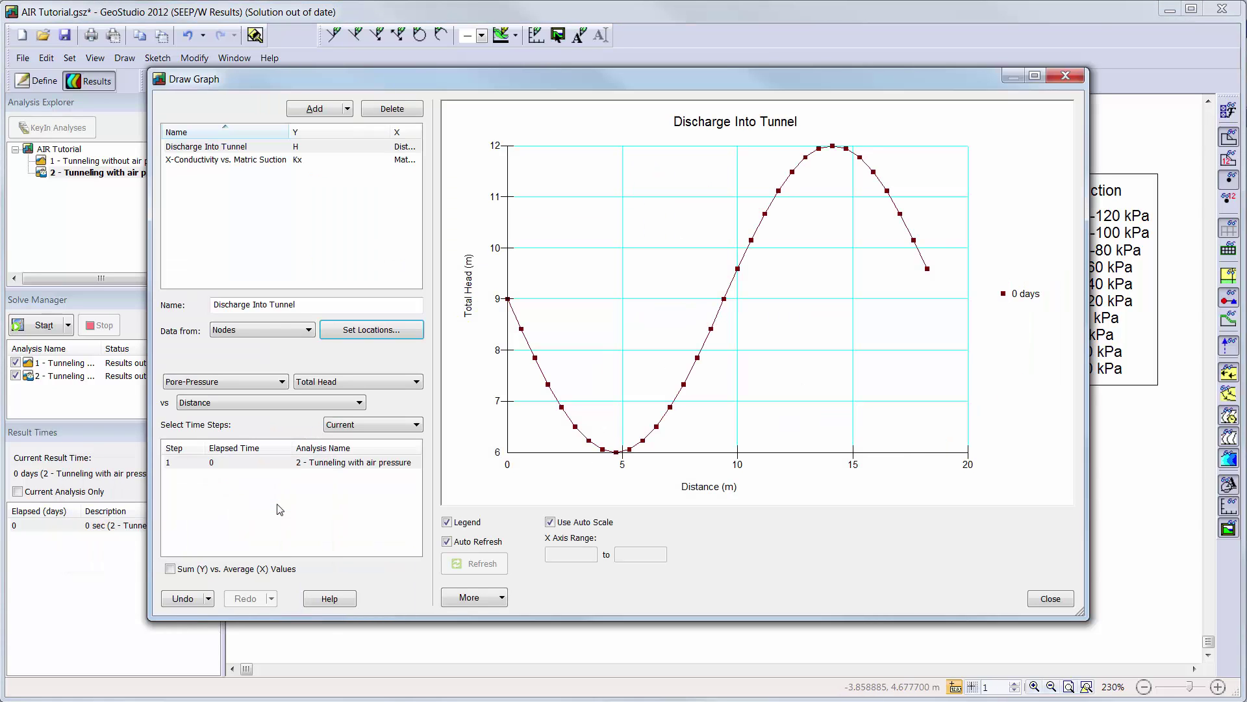
Plot summed Water Flux versus Time, then select the Tunneling without air pressure analysis
click(282, 382)
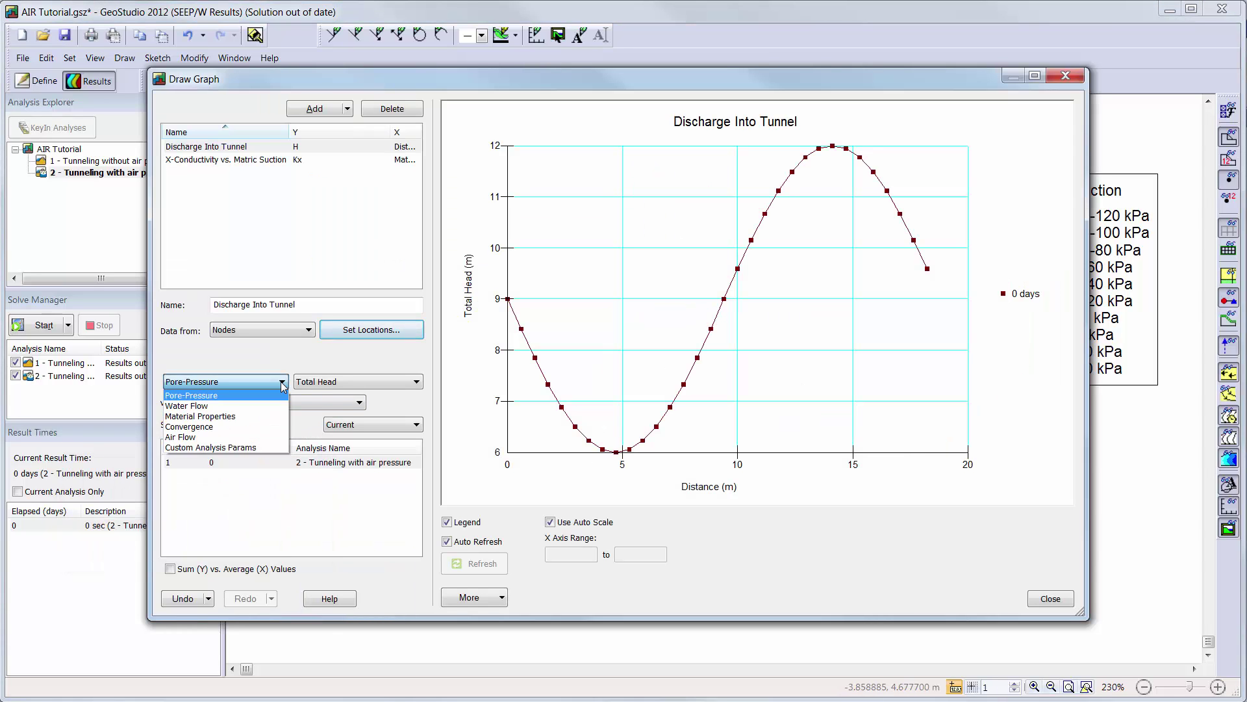
click(270, 403)
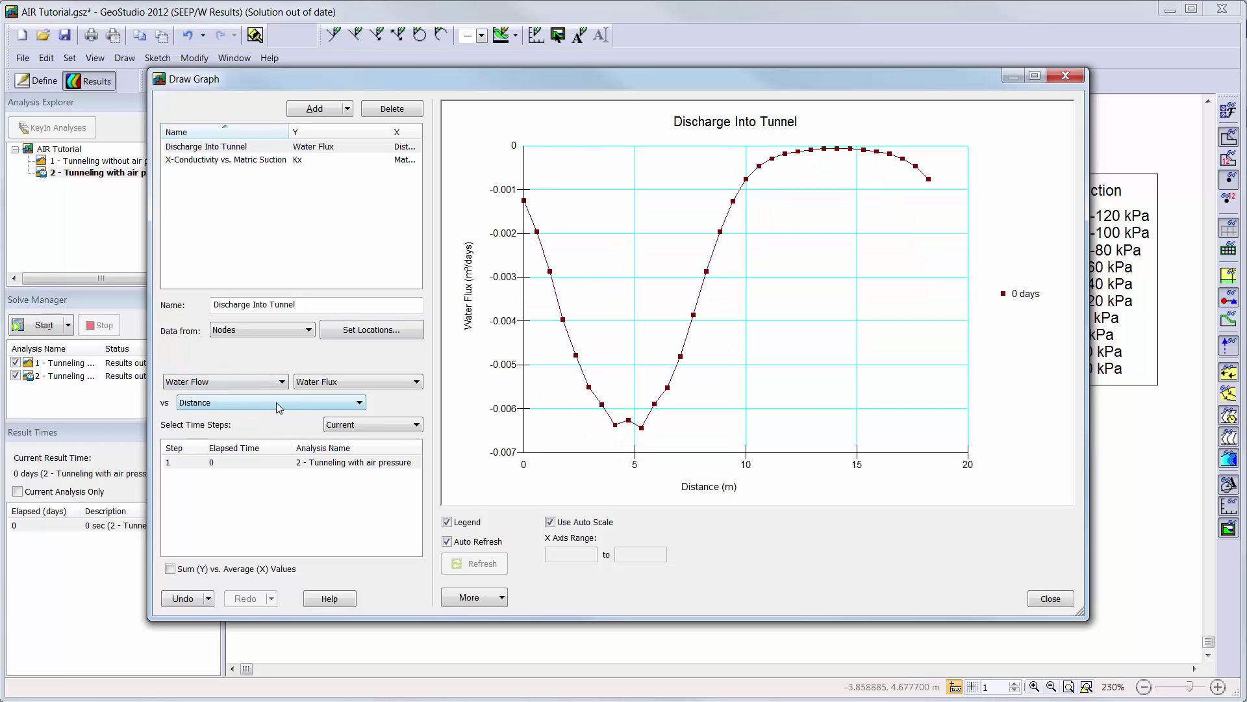
click(417, 384)
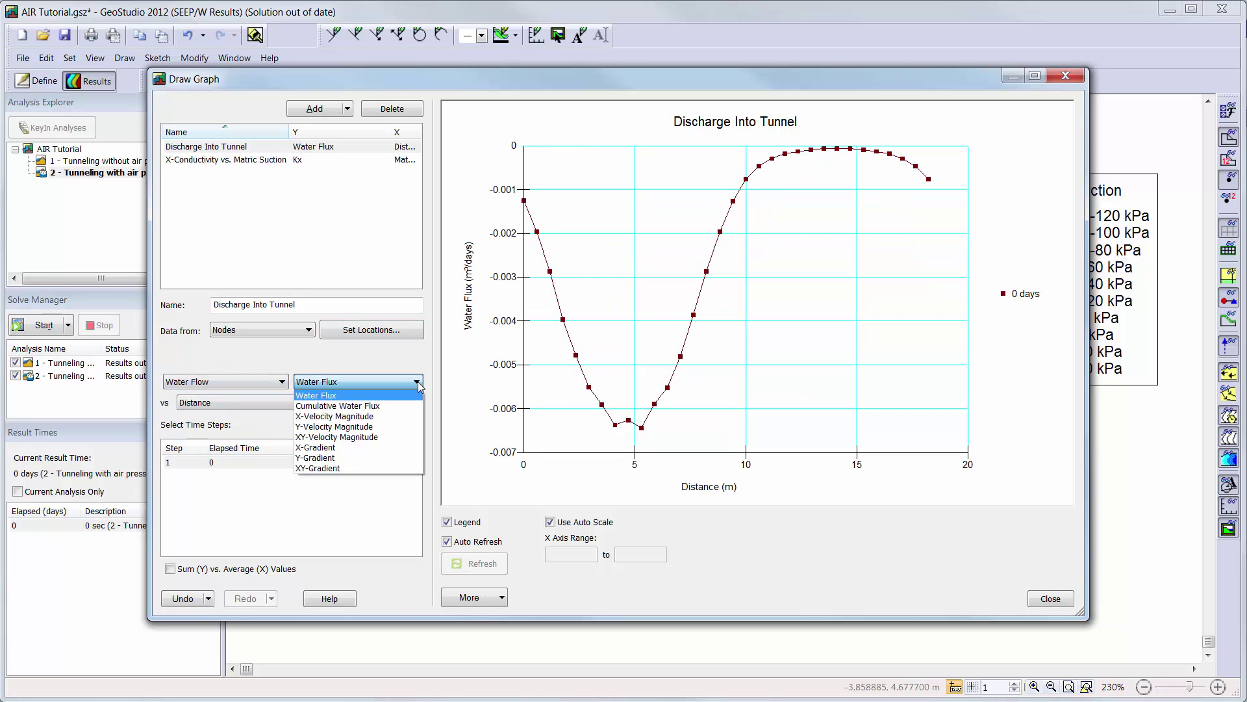
click(419, 385)
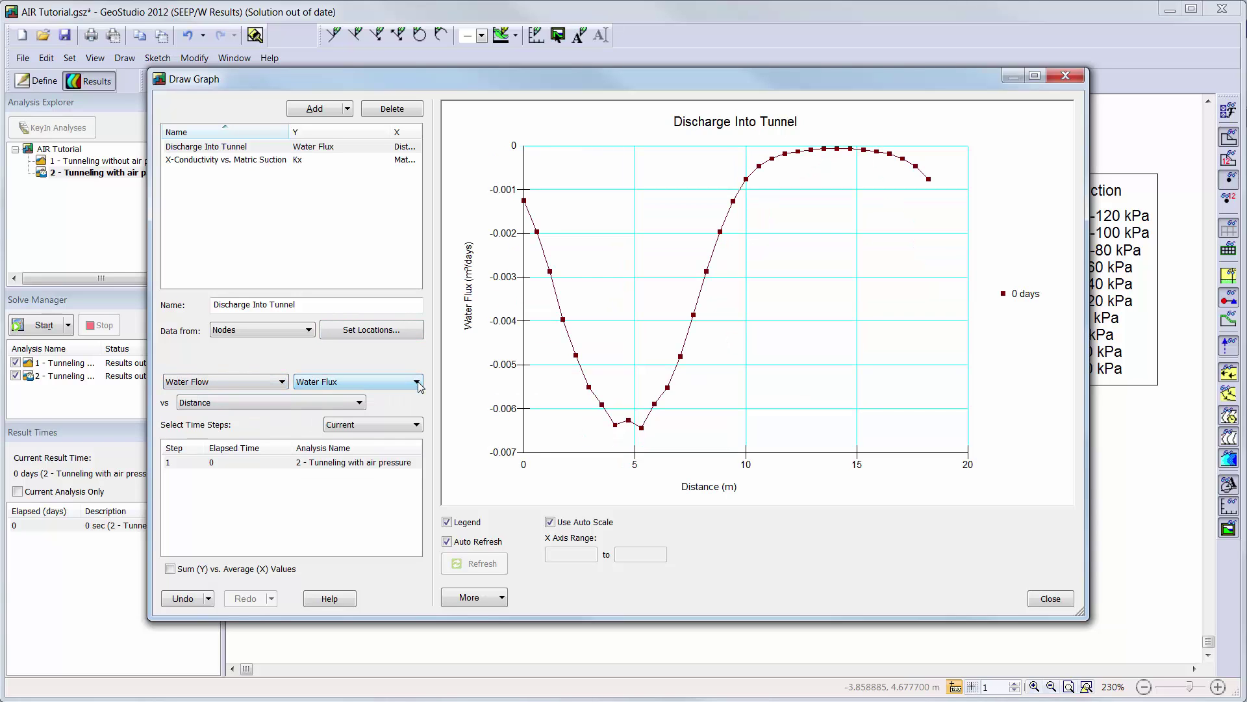
click(360, 404)
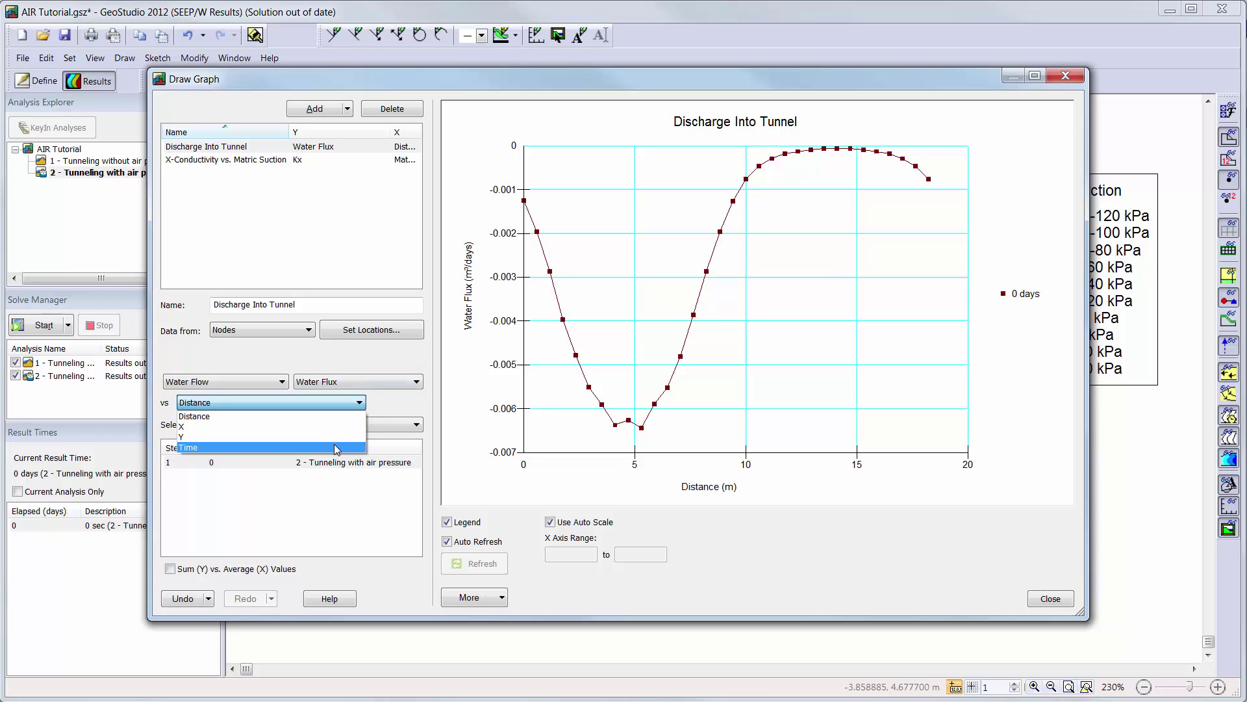
click(337, 449)
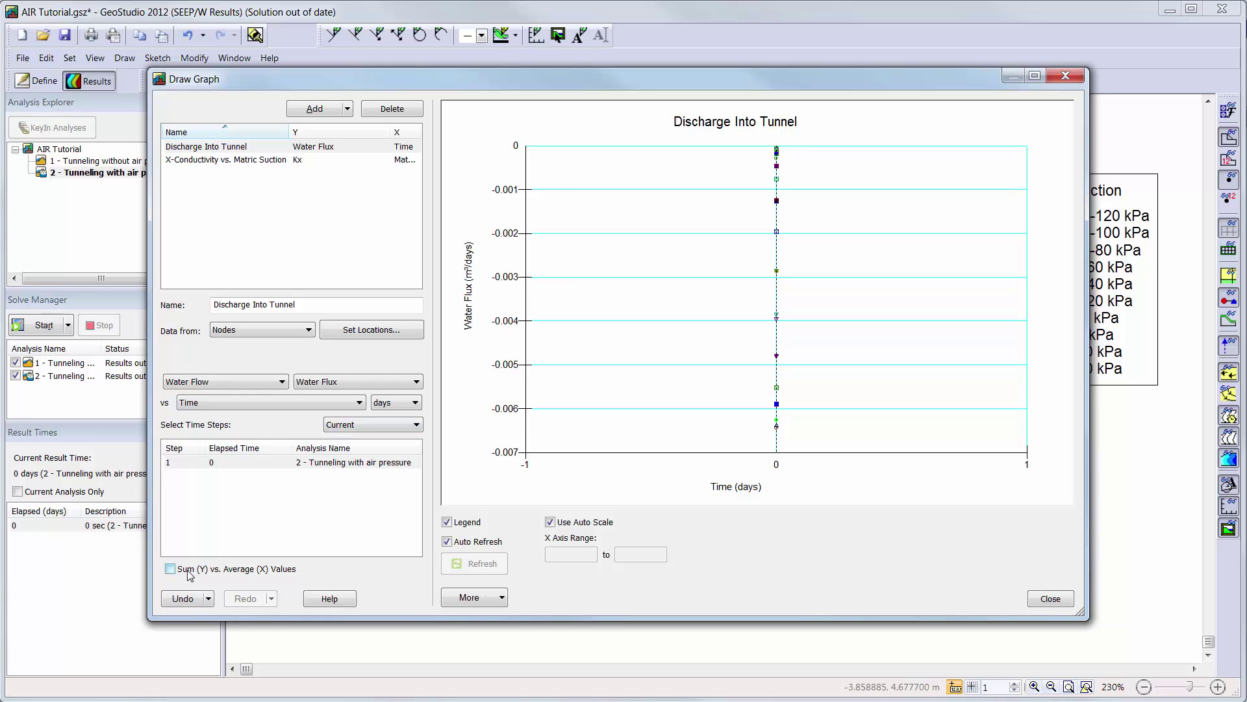
click(170, 569)
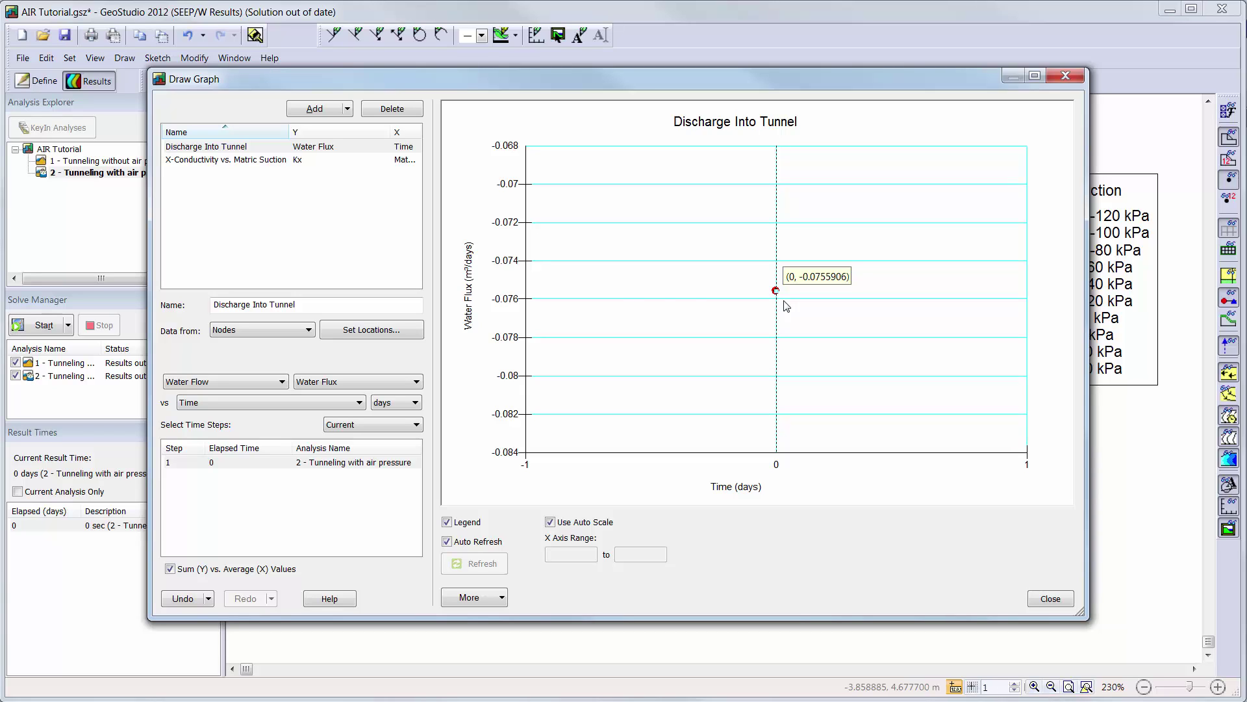
click(92, 162)
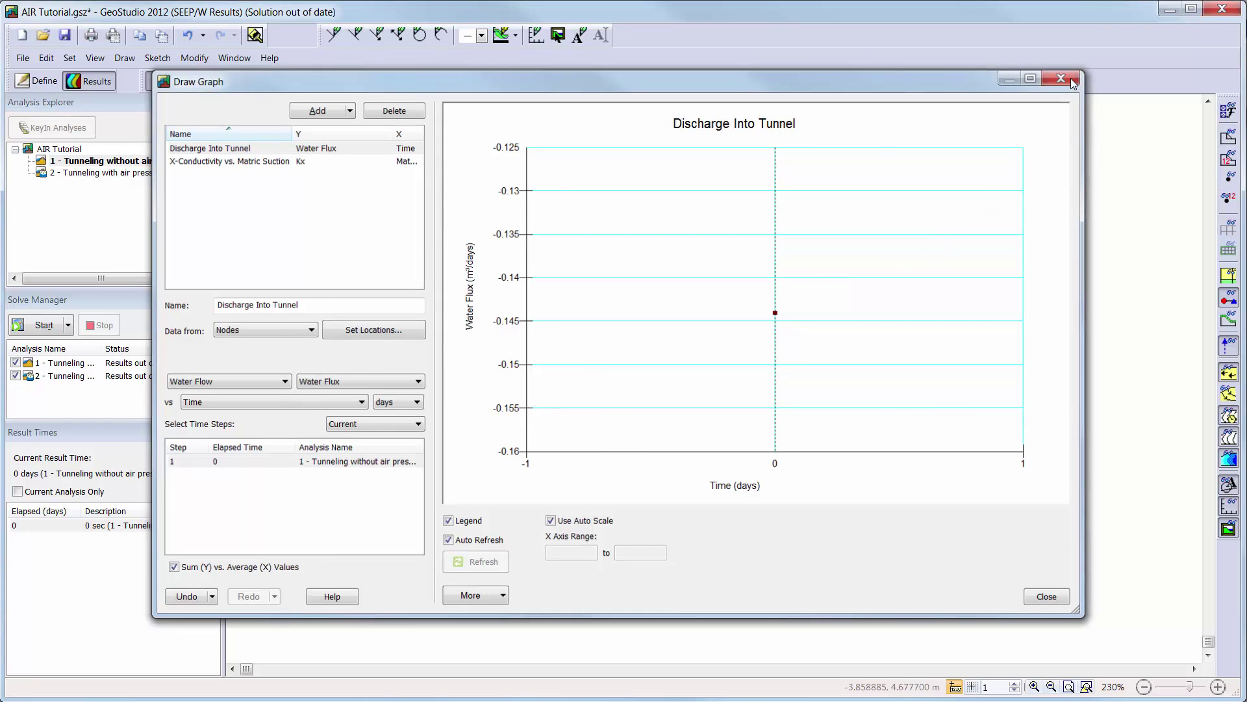
Close the graph window and show Pore-Water Pressure contours for Tunneling without air pressure
click(1066, 76)
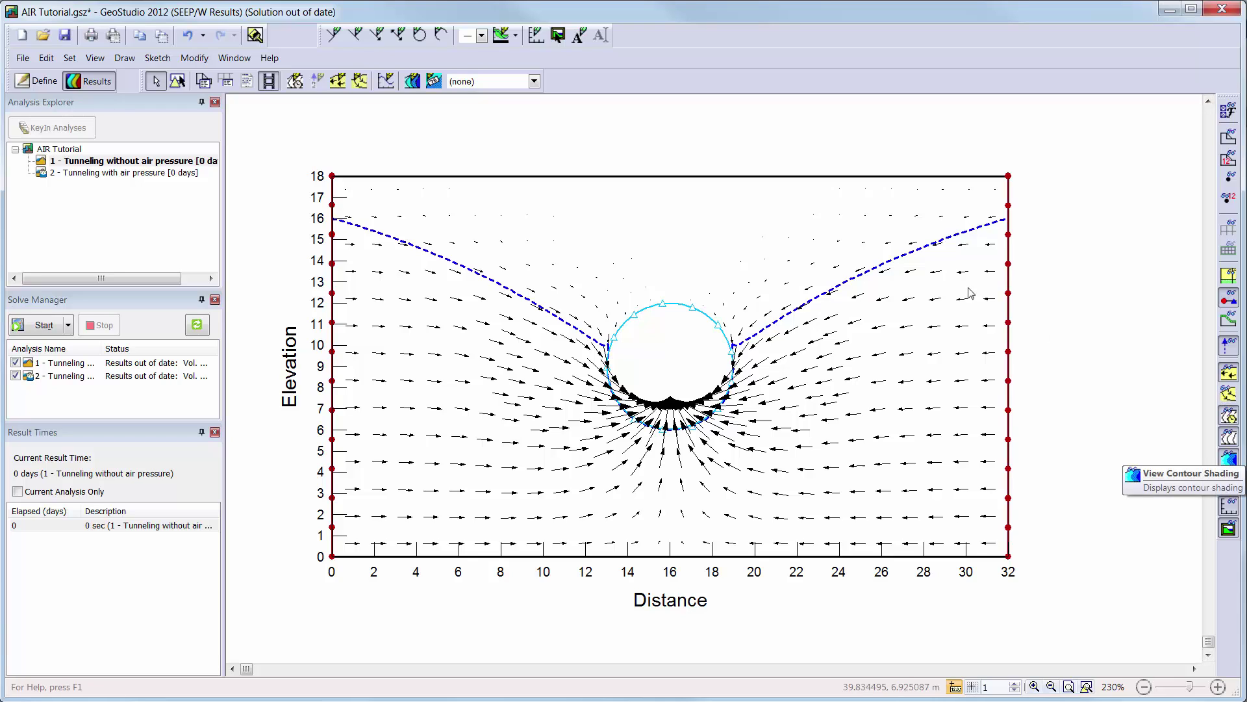
click(534, 81)
click(527, 106)
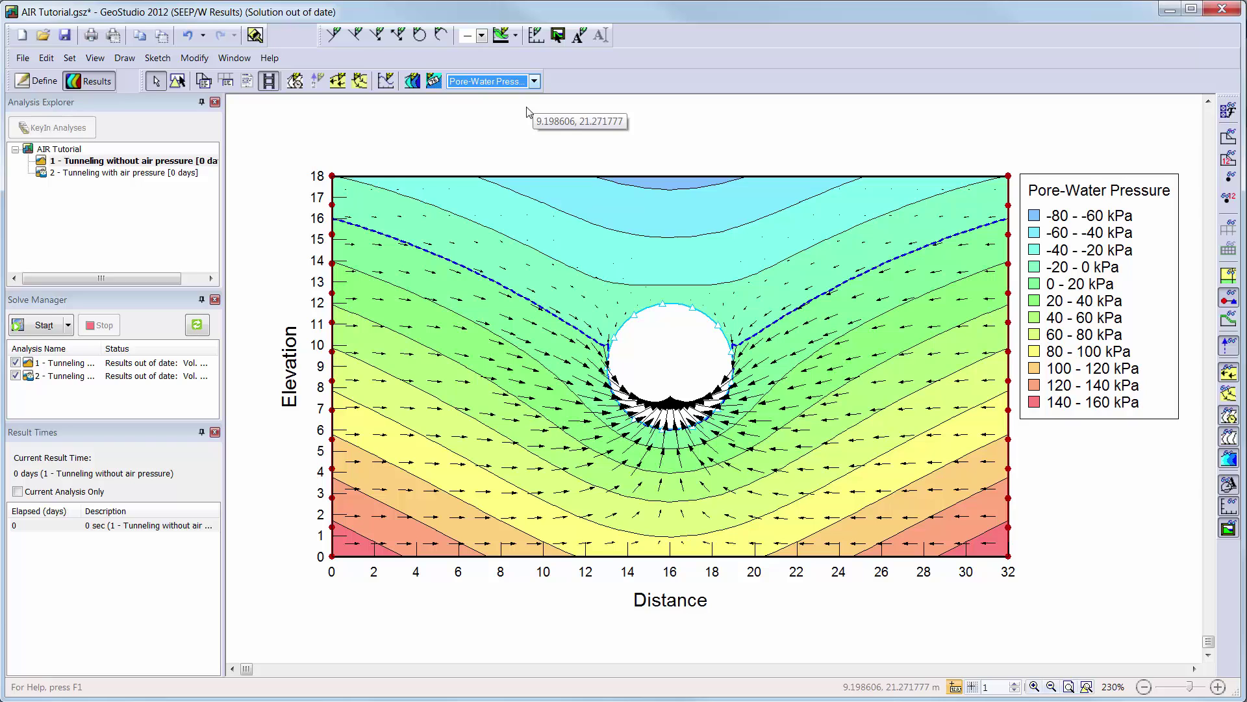